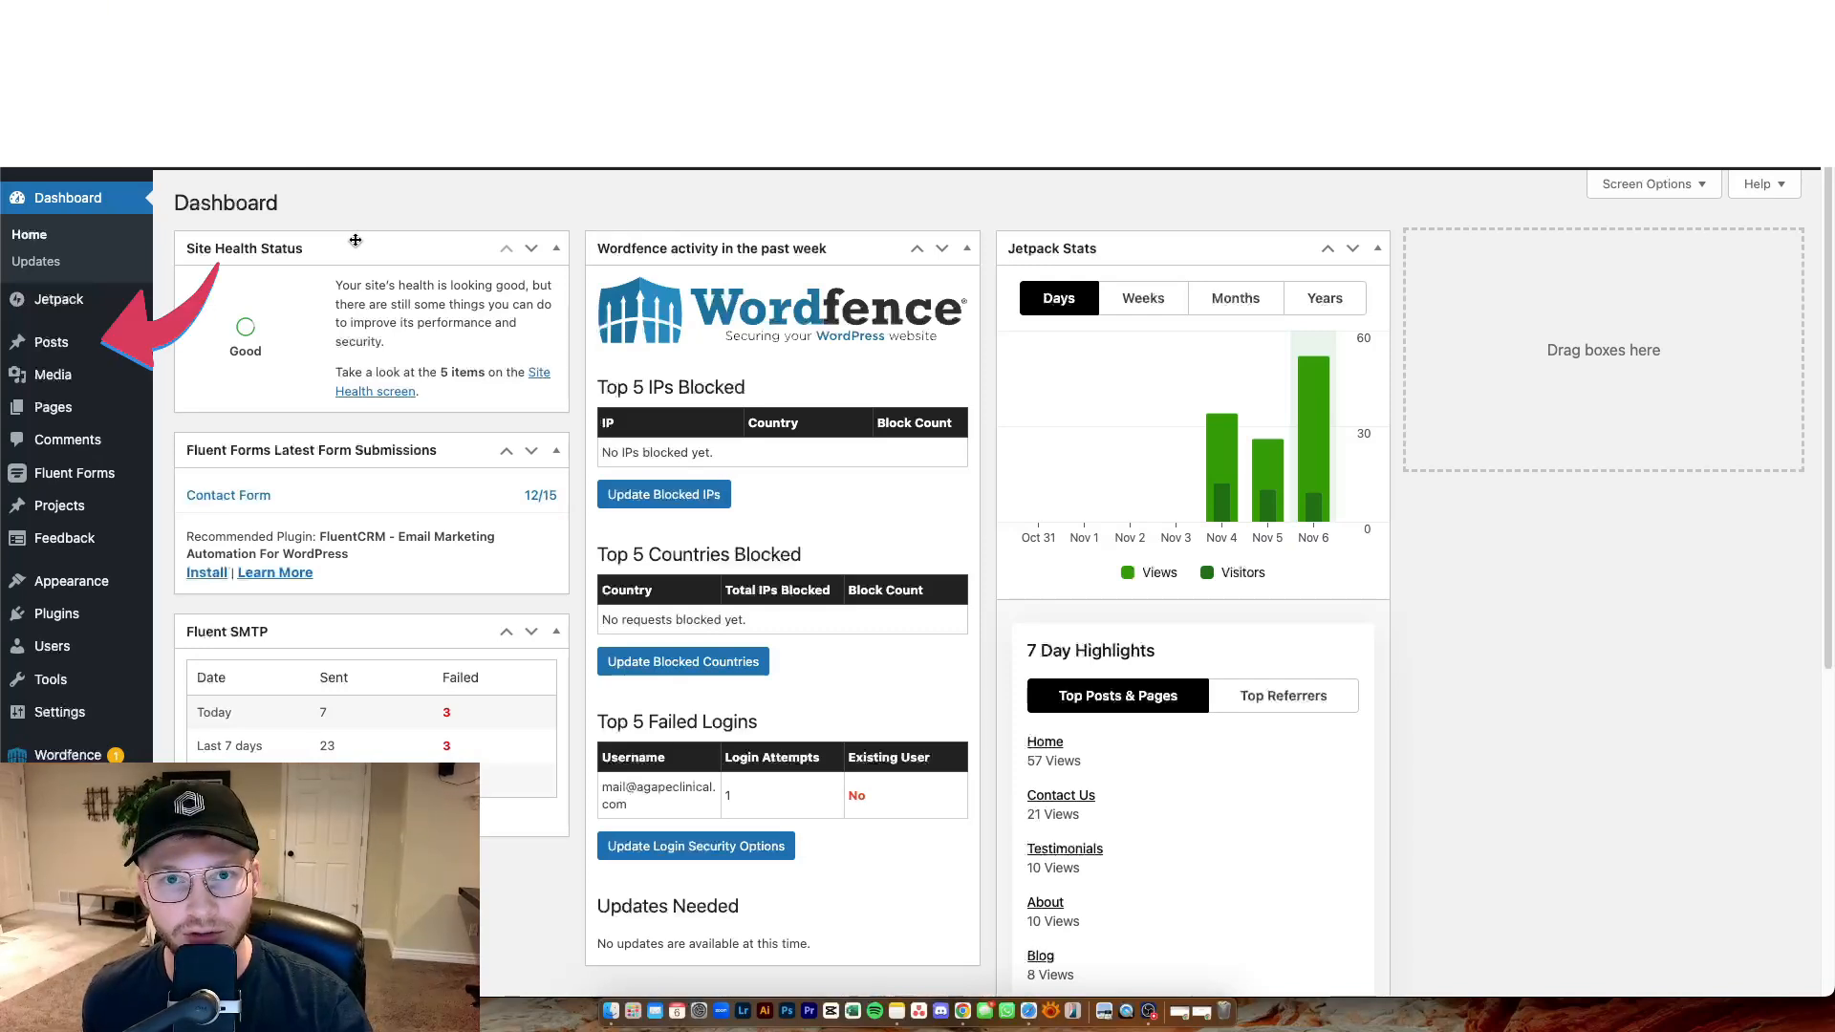
Start a new blog post from the list of posts.
mouse_move(110, 344)
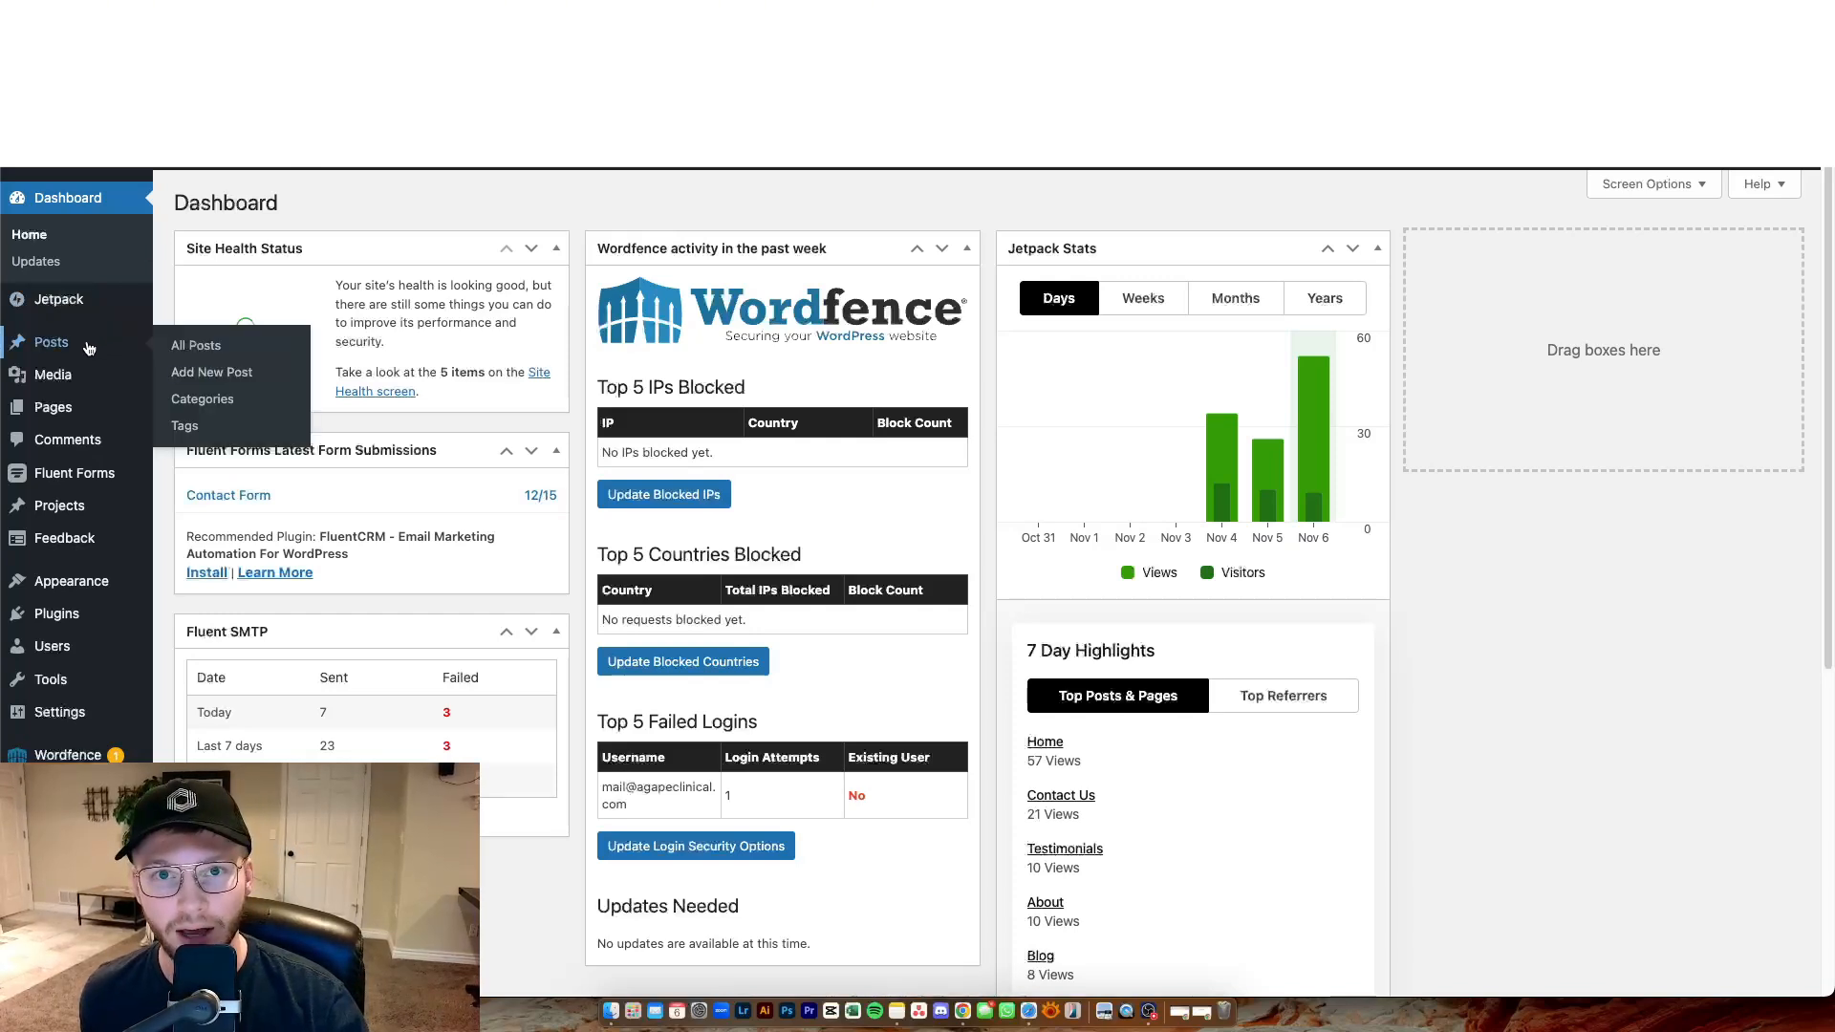
click(89, 348)
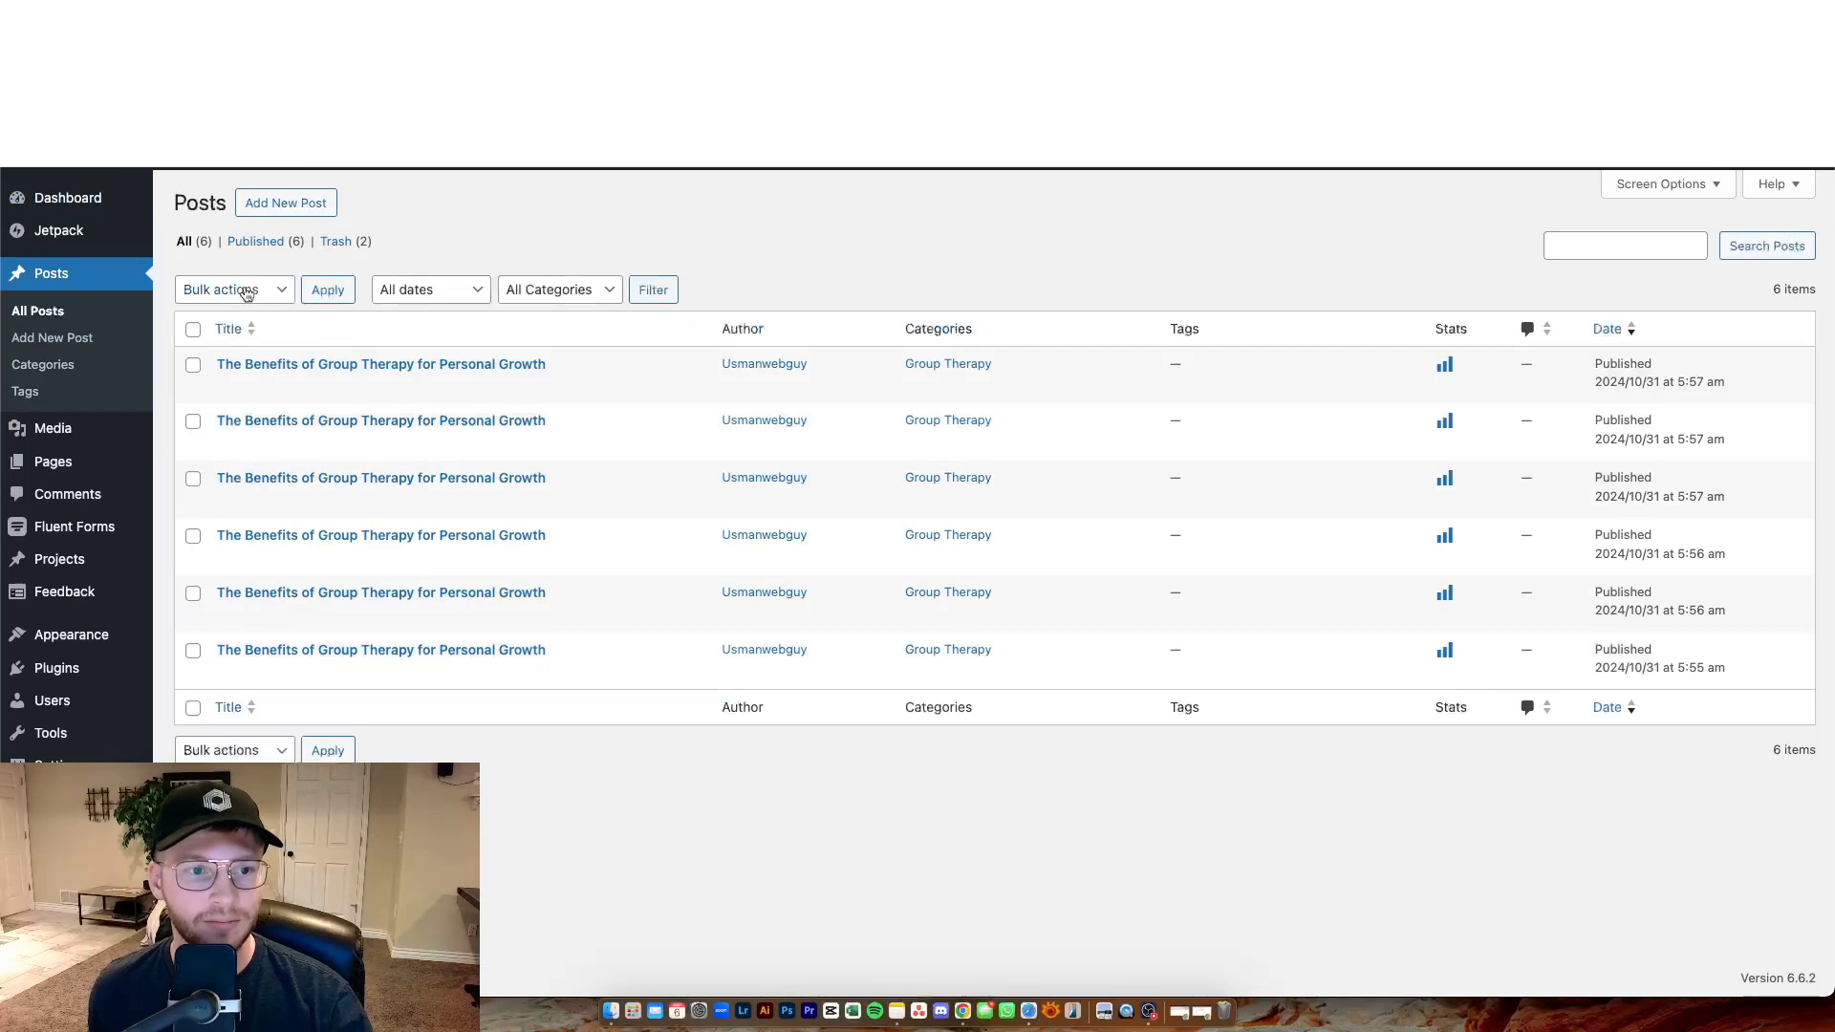
click(302, 206)
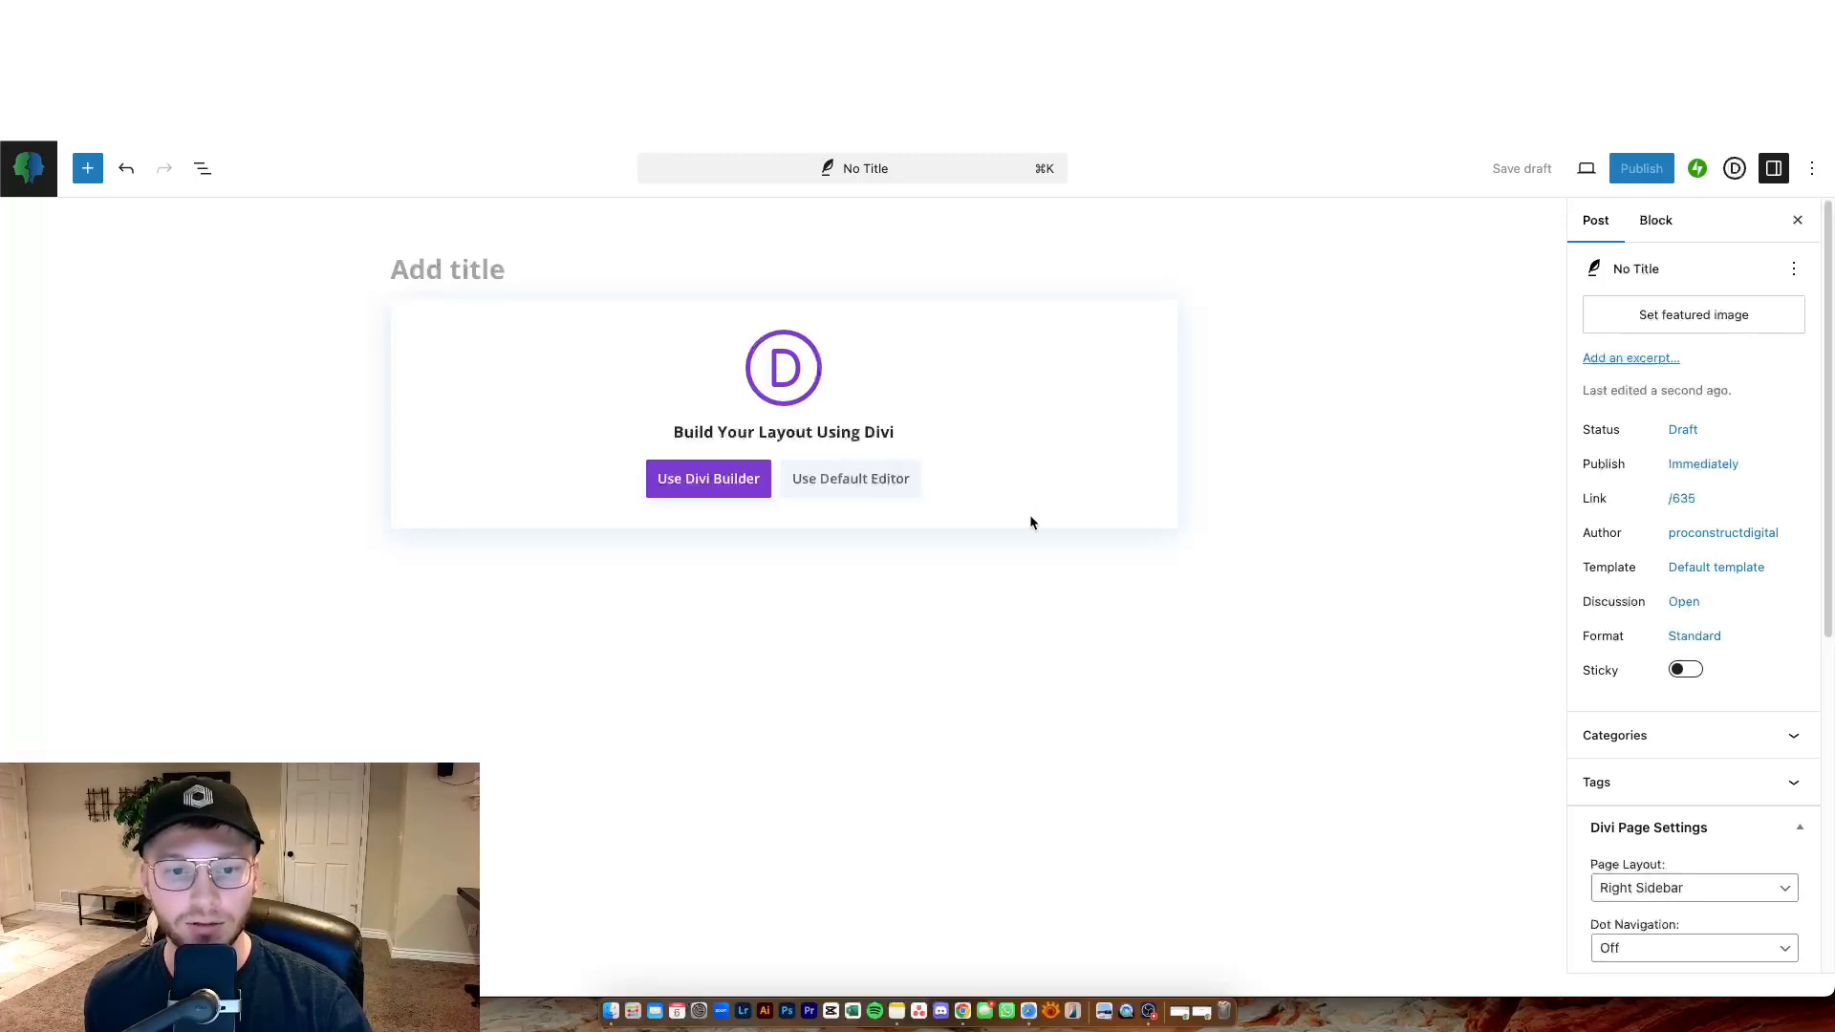
Choose the default editor and paste the post title The Benefits of Therapy.
click(885, 475)
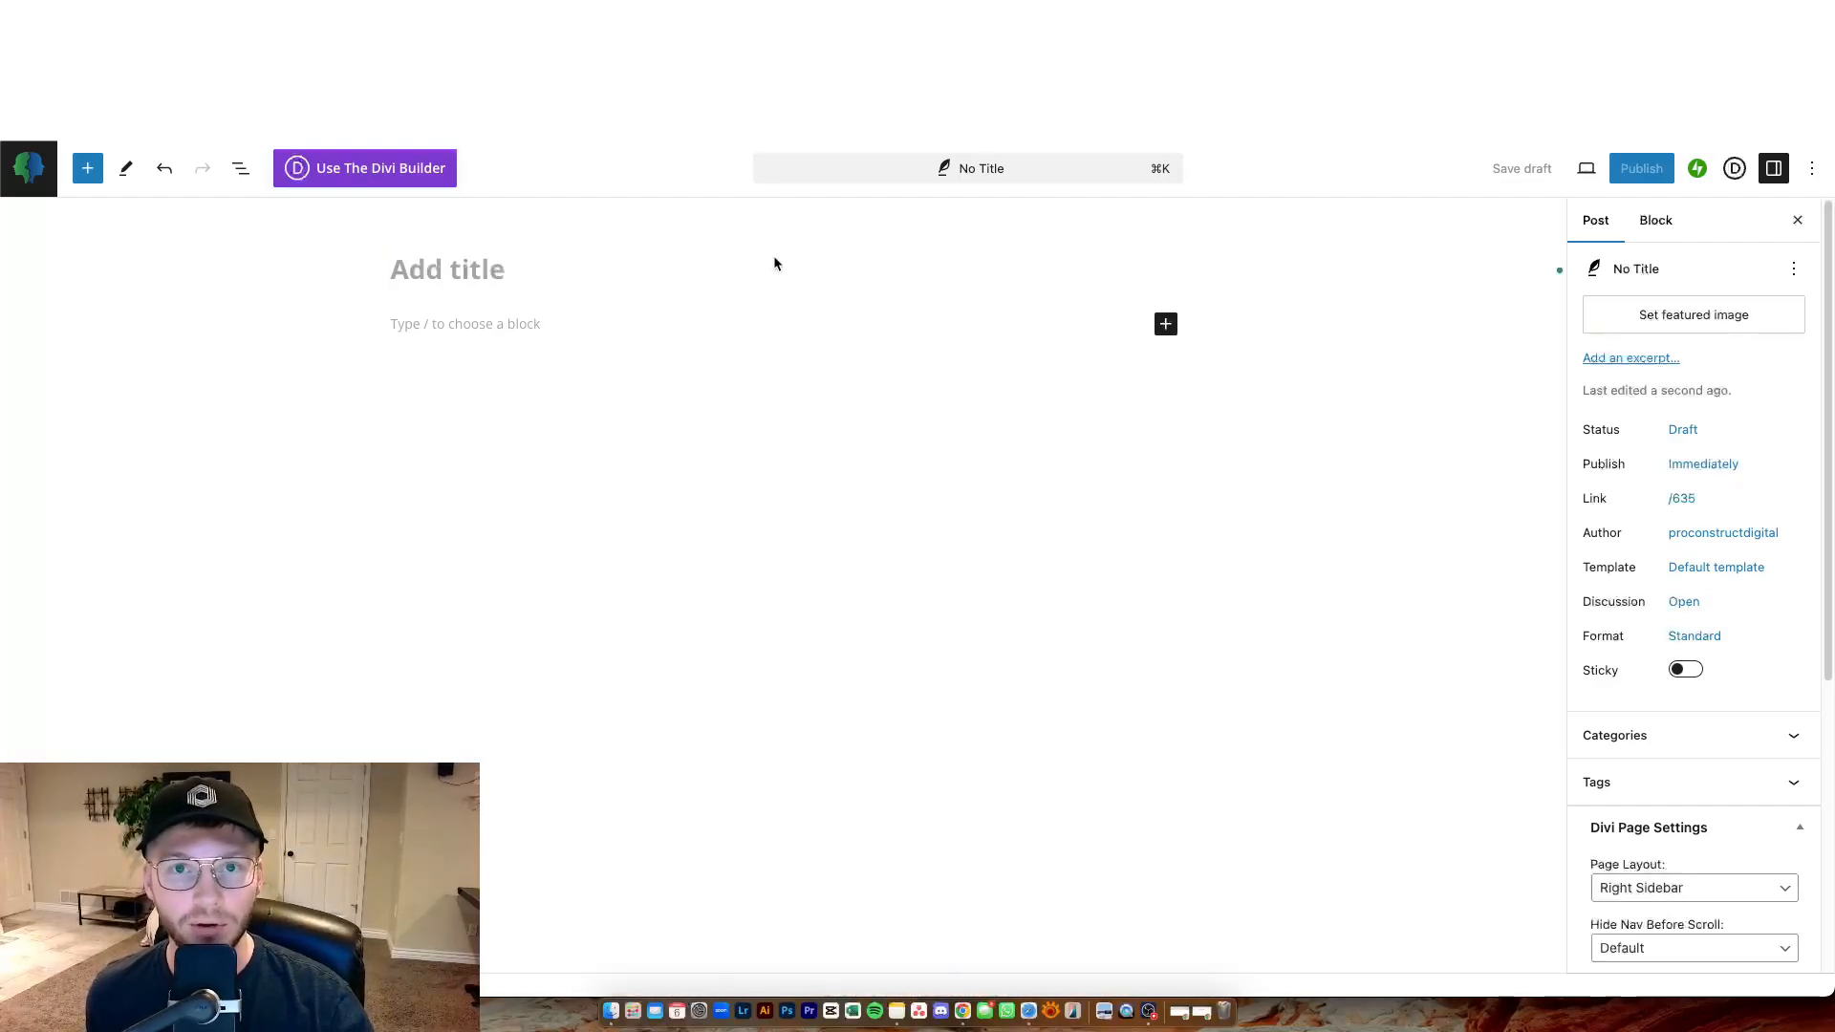
text(The Benefits of Therapy)
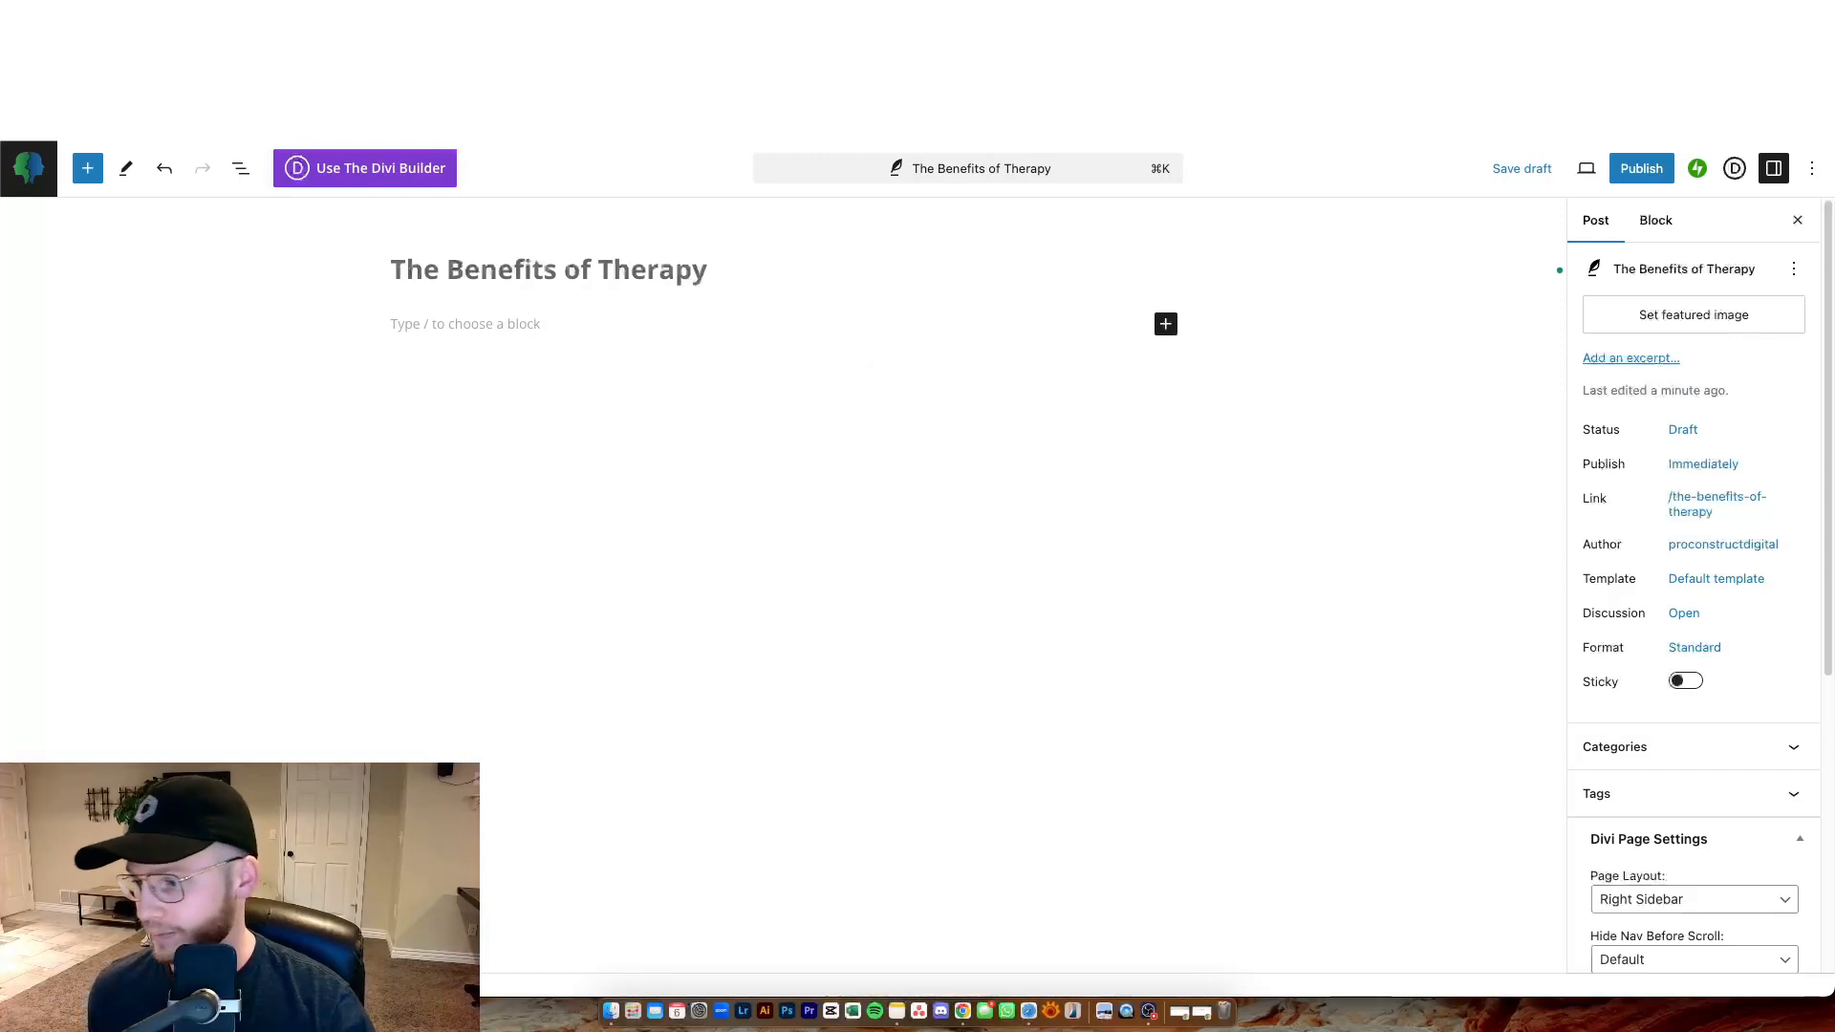
Paste the full article text into the empty paragraph block below the title.
click(491, 324)
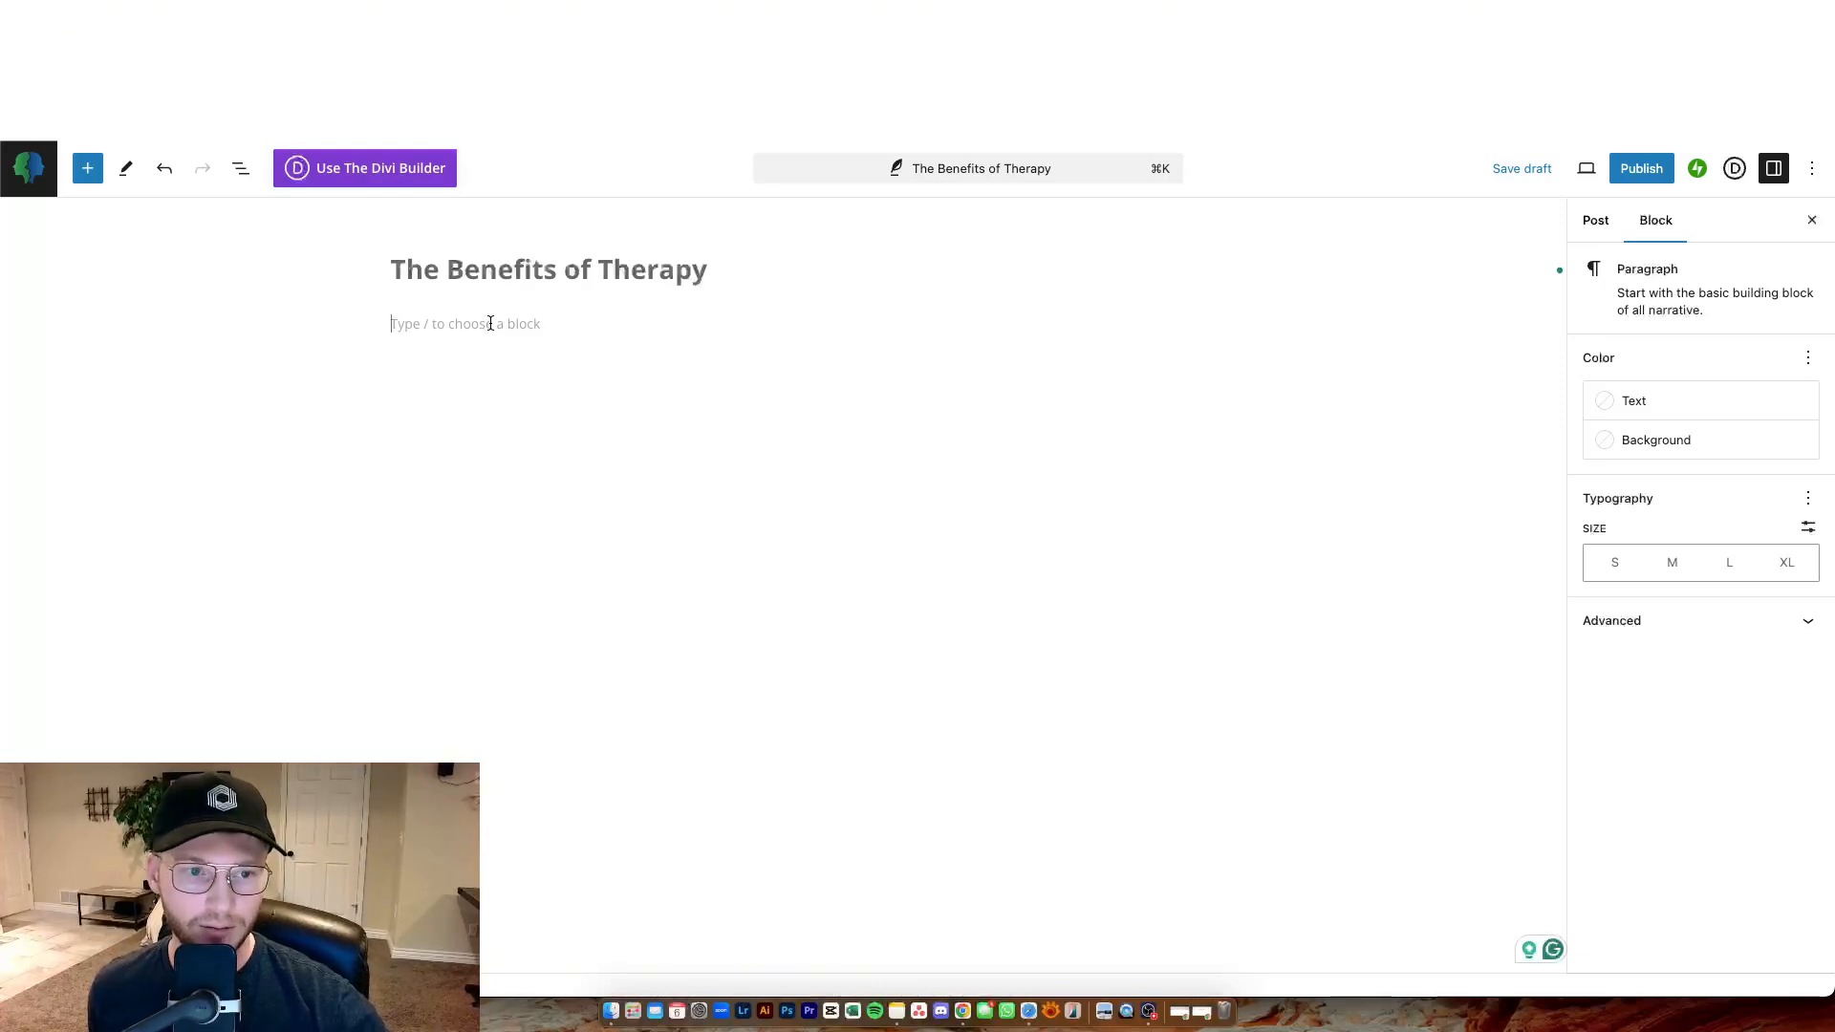
click(500, 389)
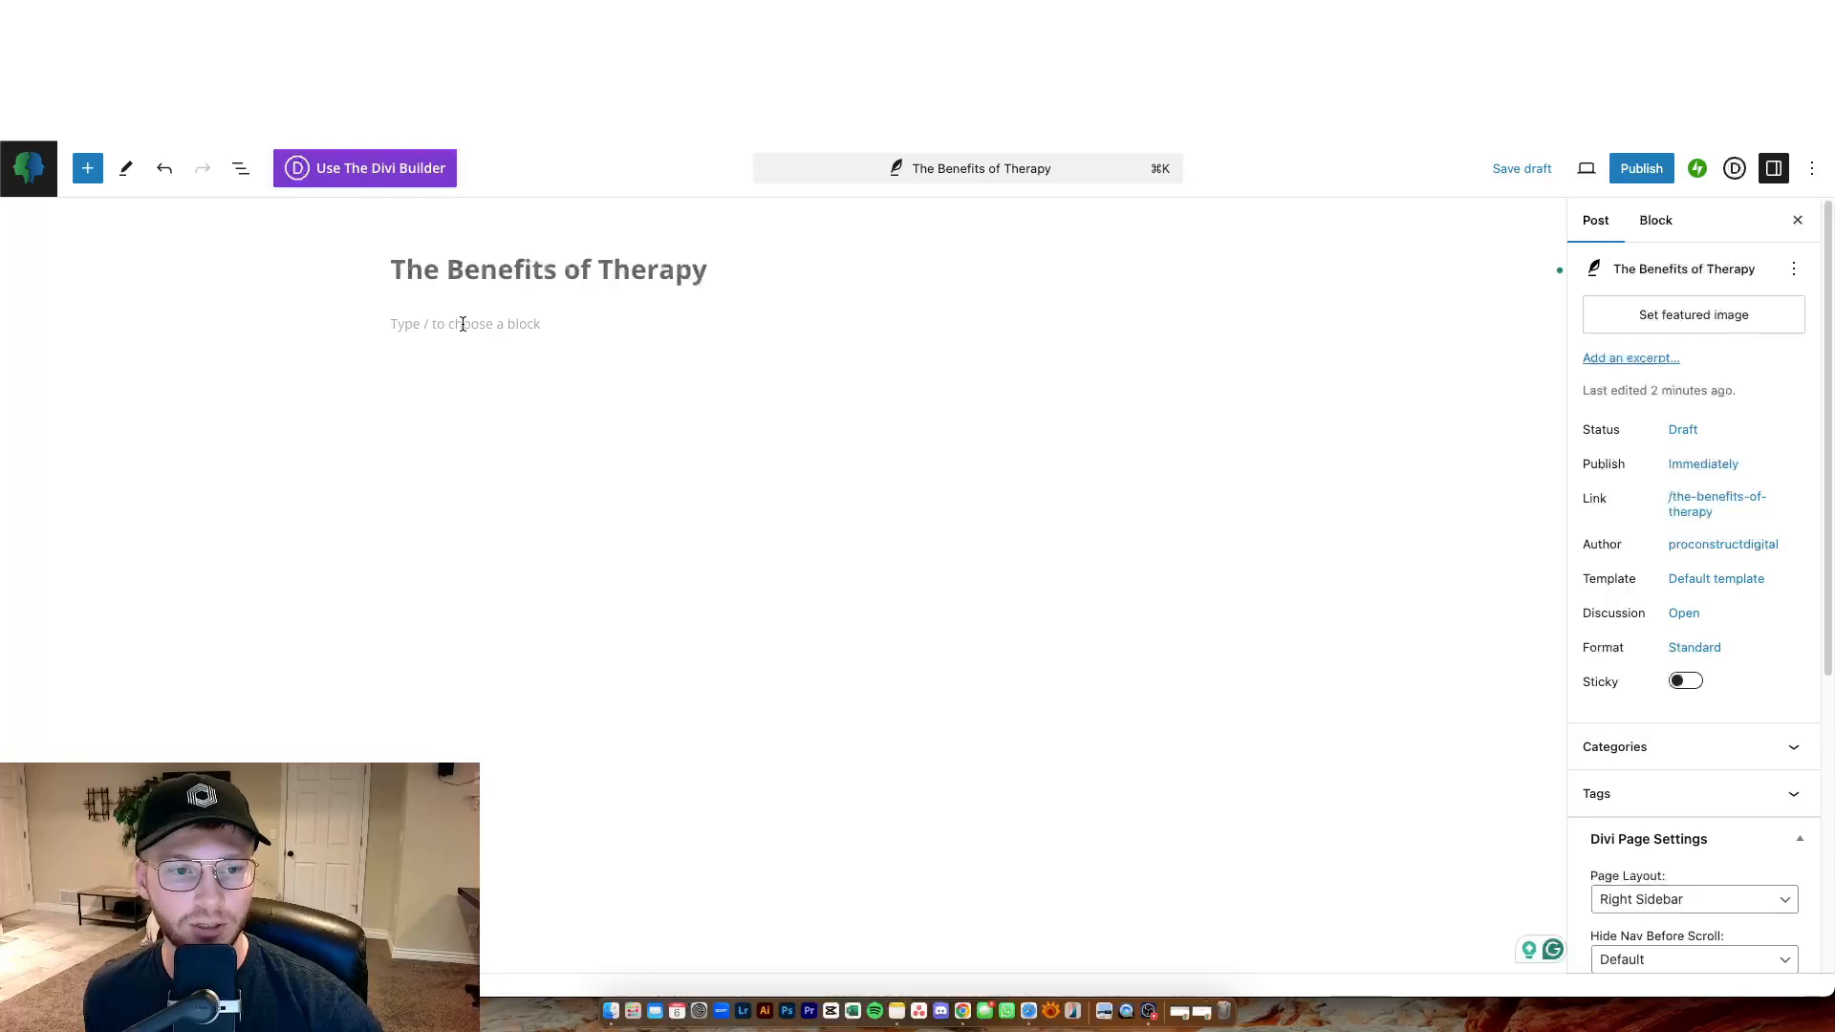
click(463, 324)
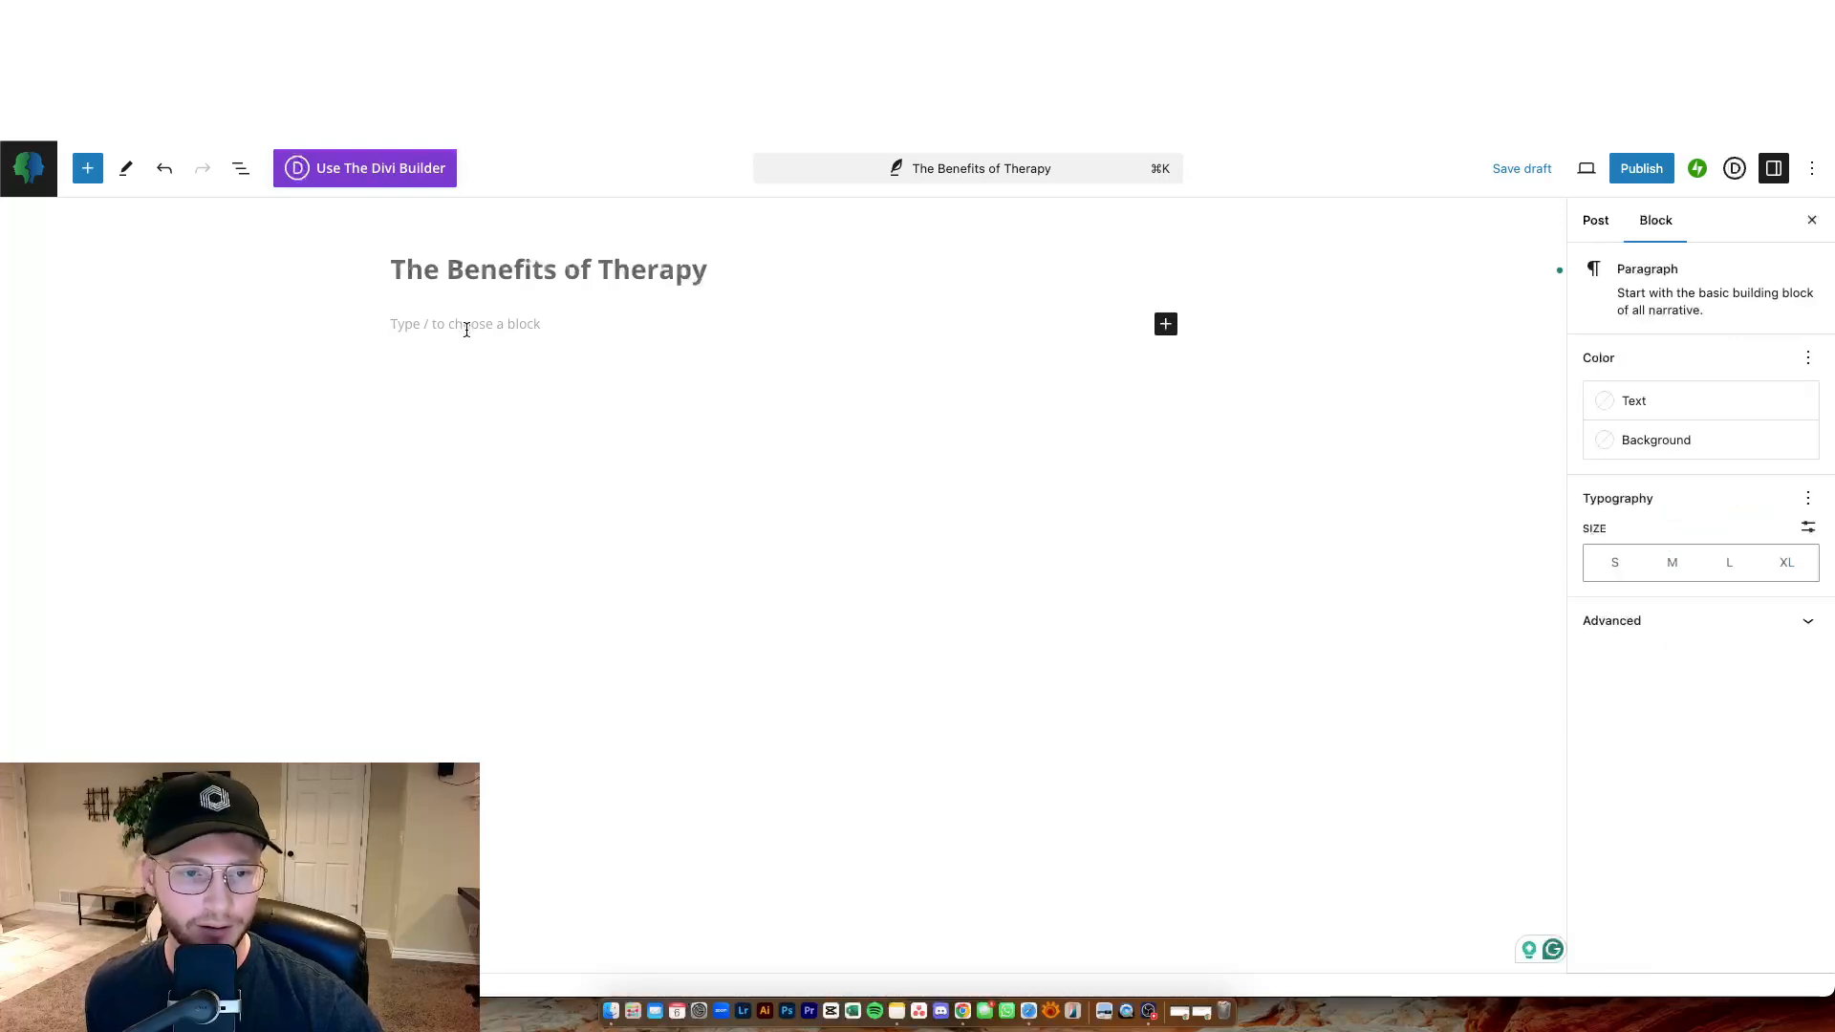
click(463, 318)
click(463, 320)
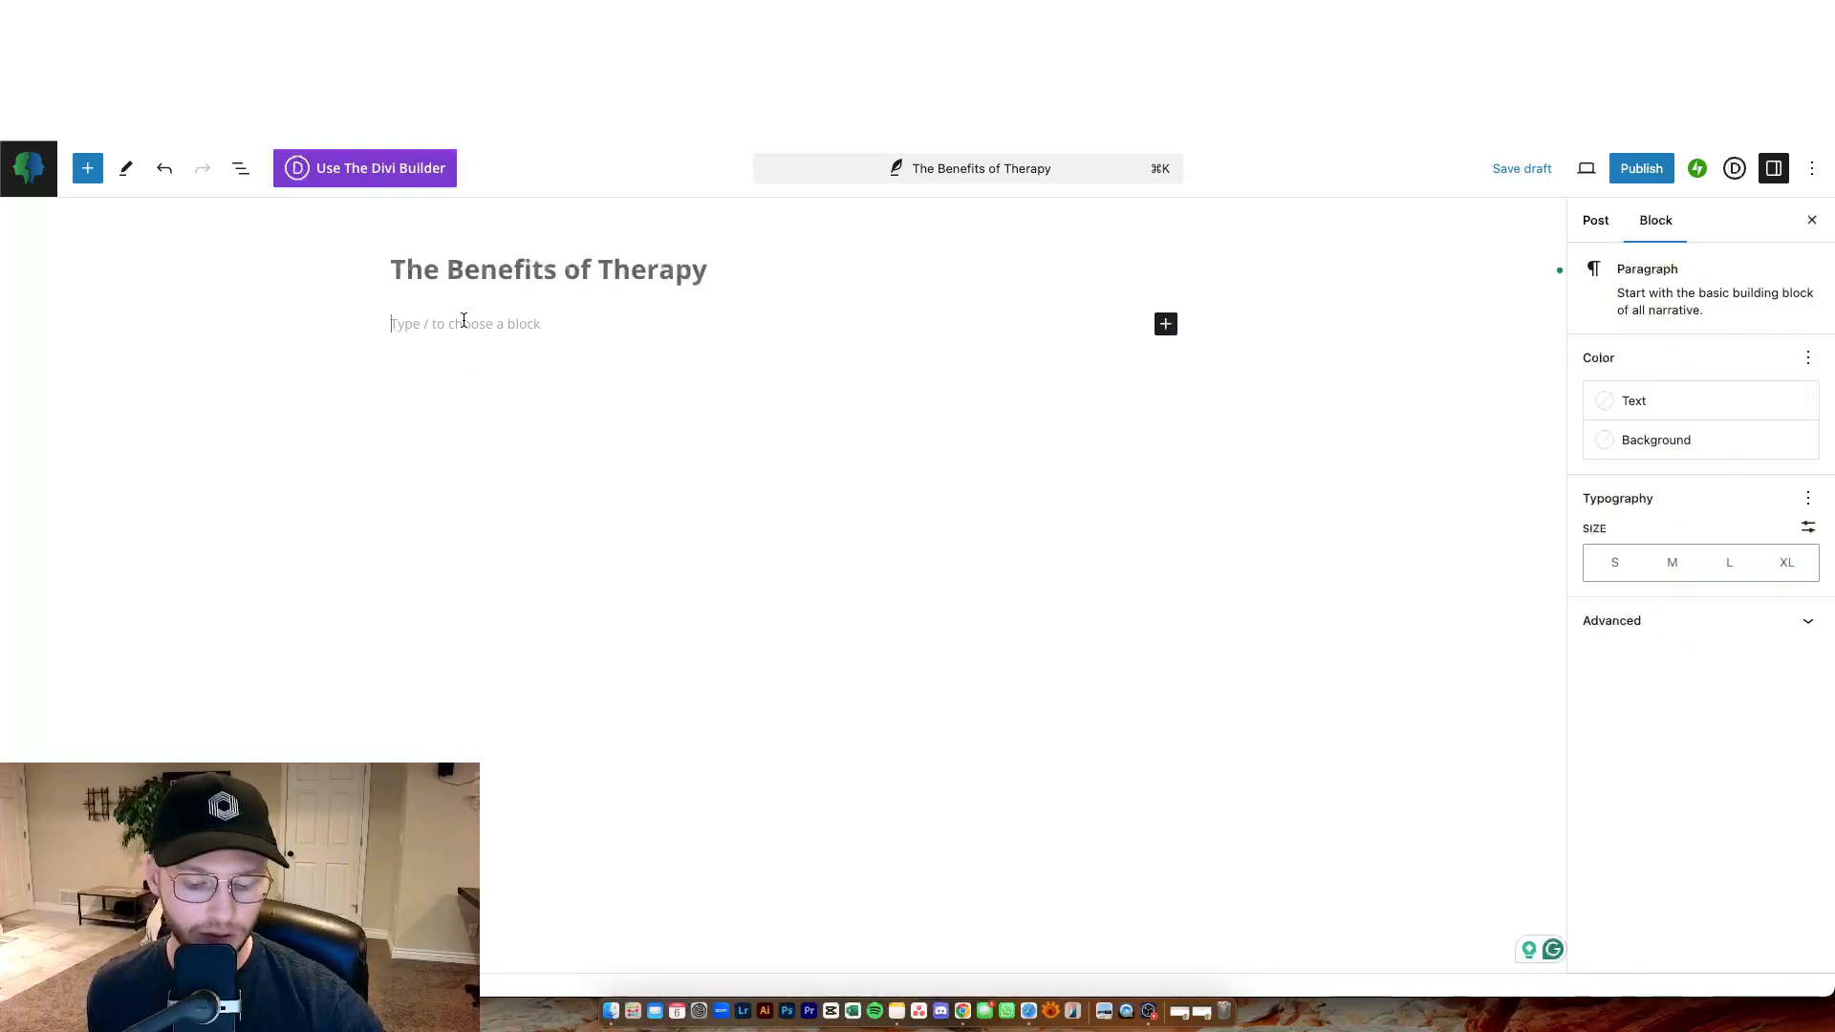
key(super+v)
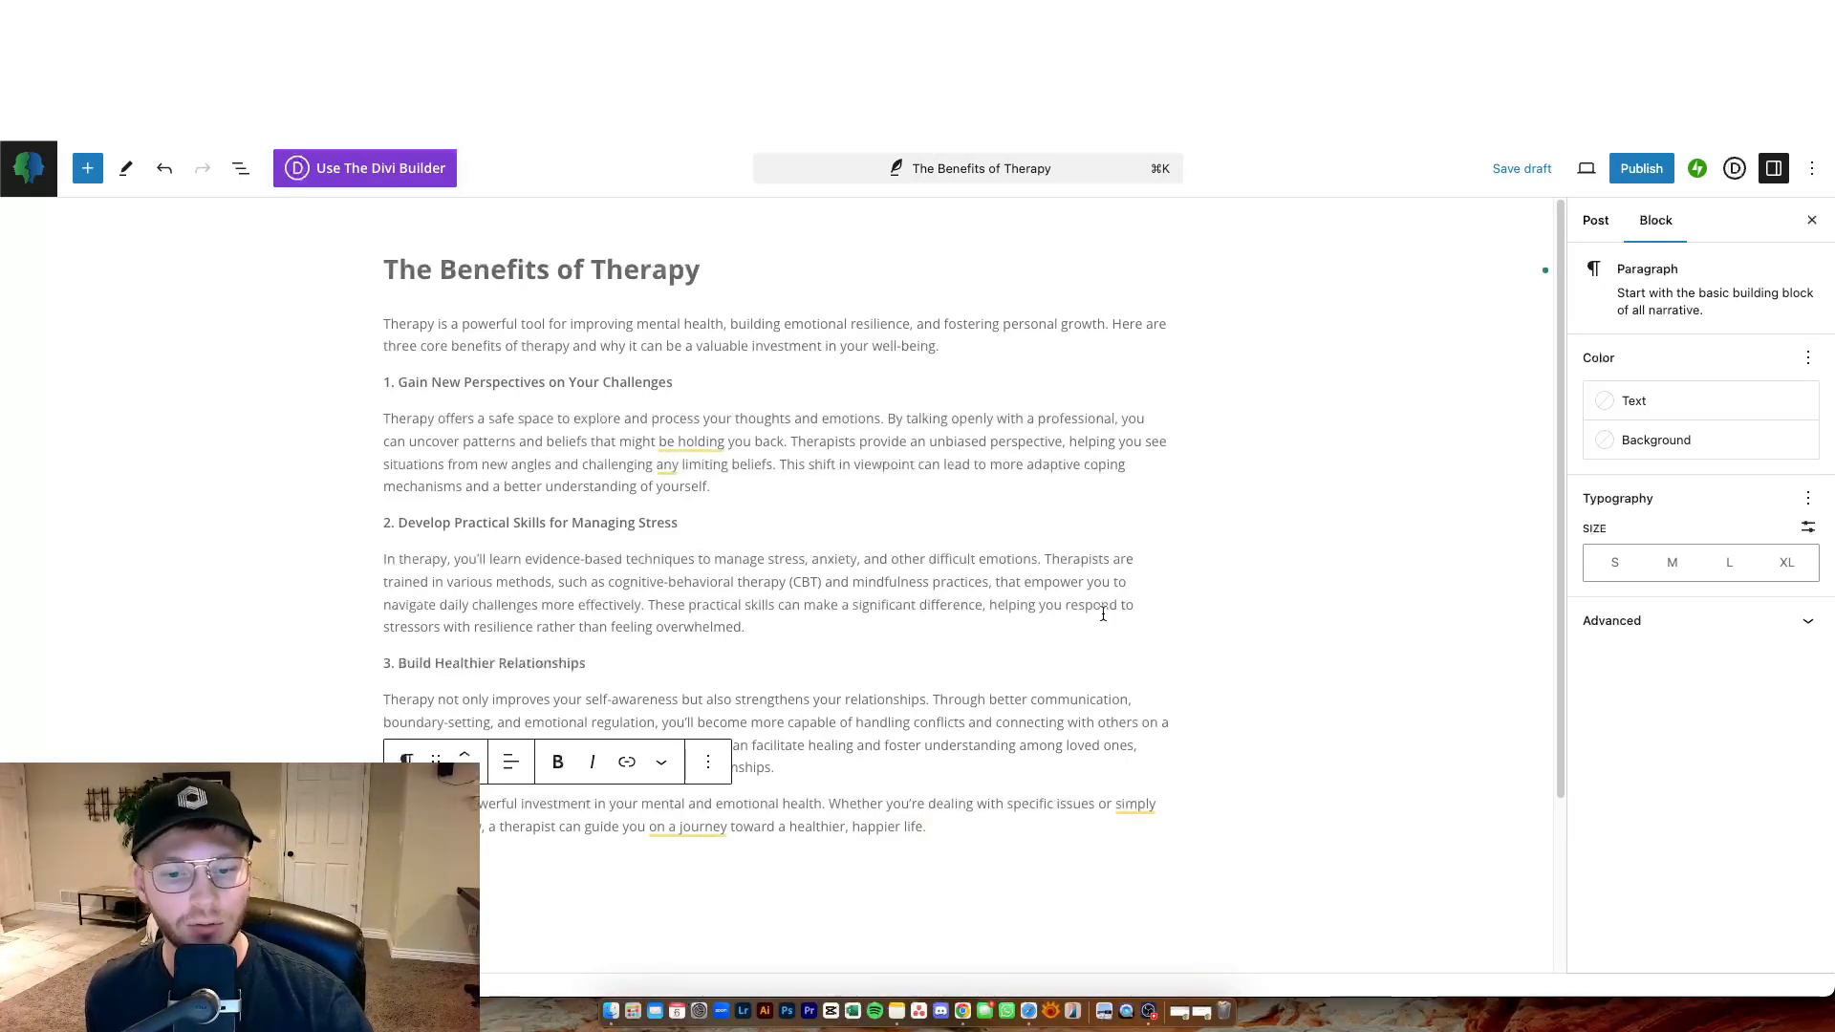
click(992, 877)
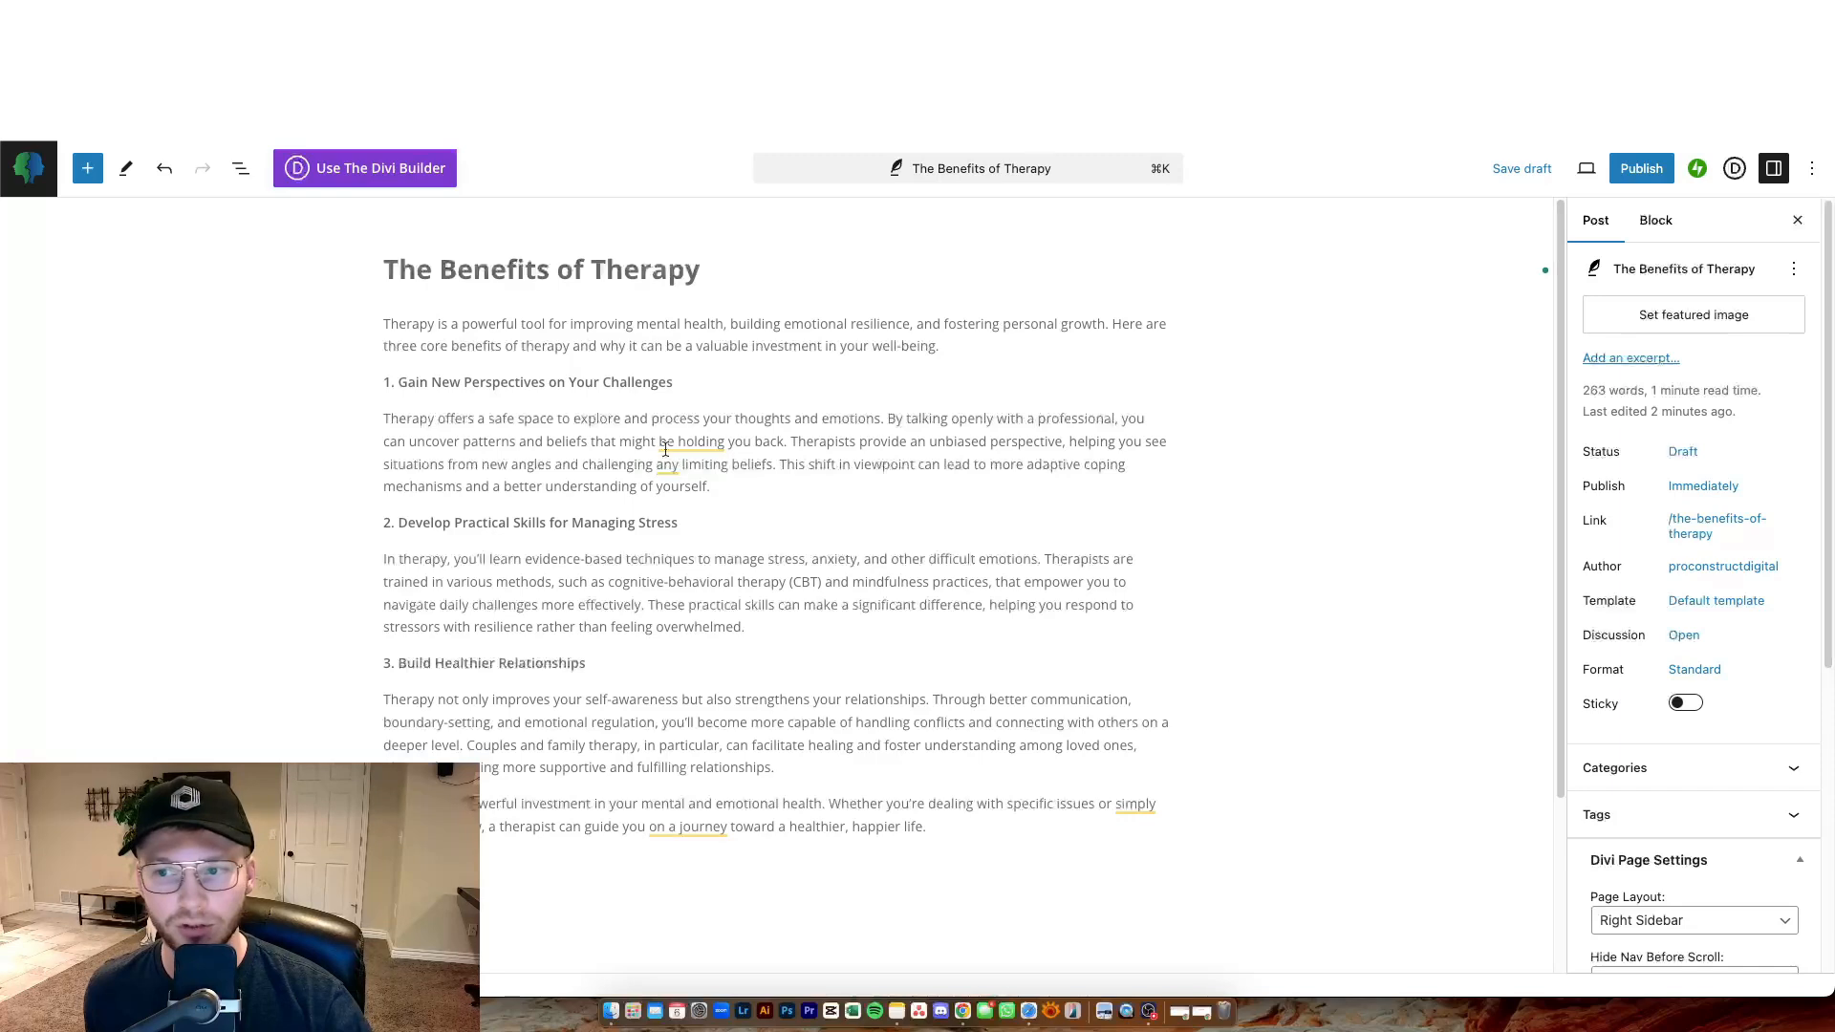
Convert the line '1. Gain New Perspectives on Your Challenges' from a paragraph into an H2 heading.
mouse_move(690, 441)
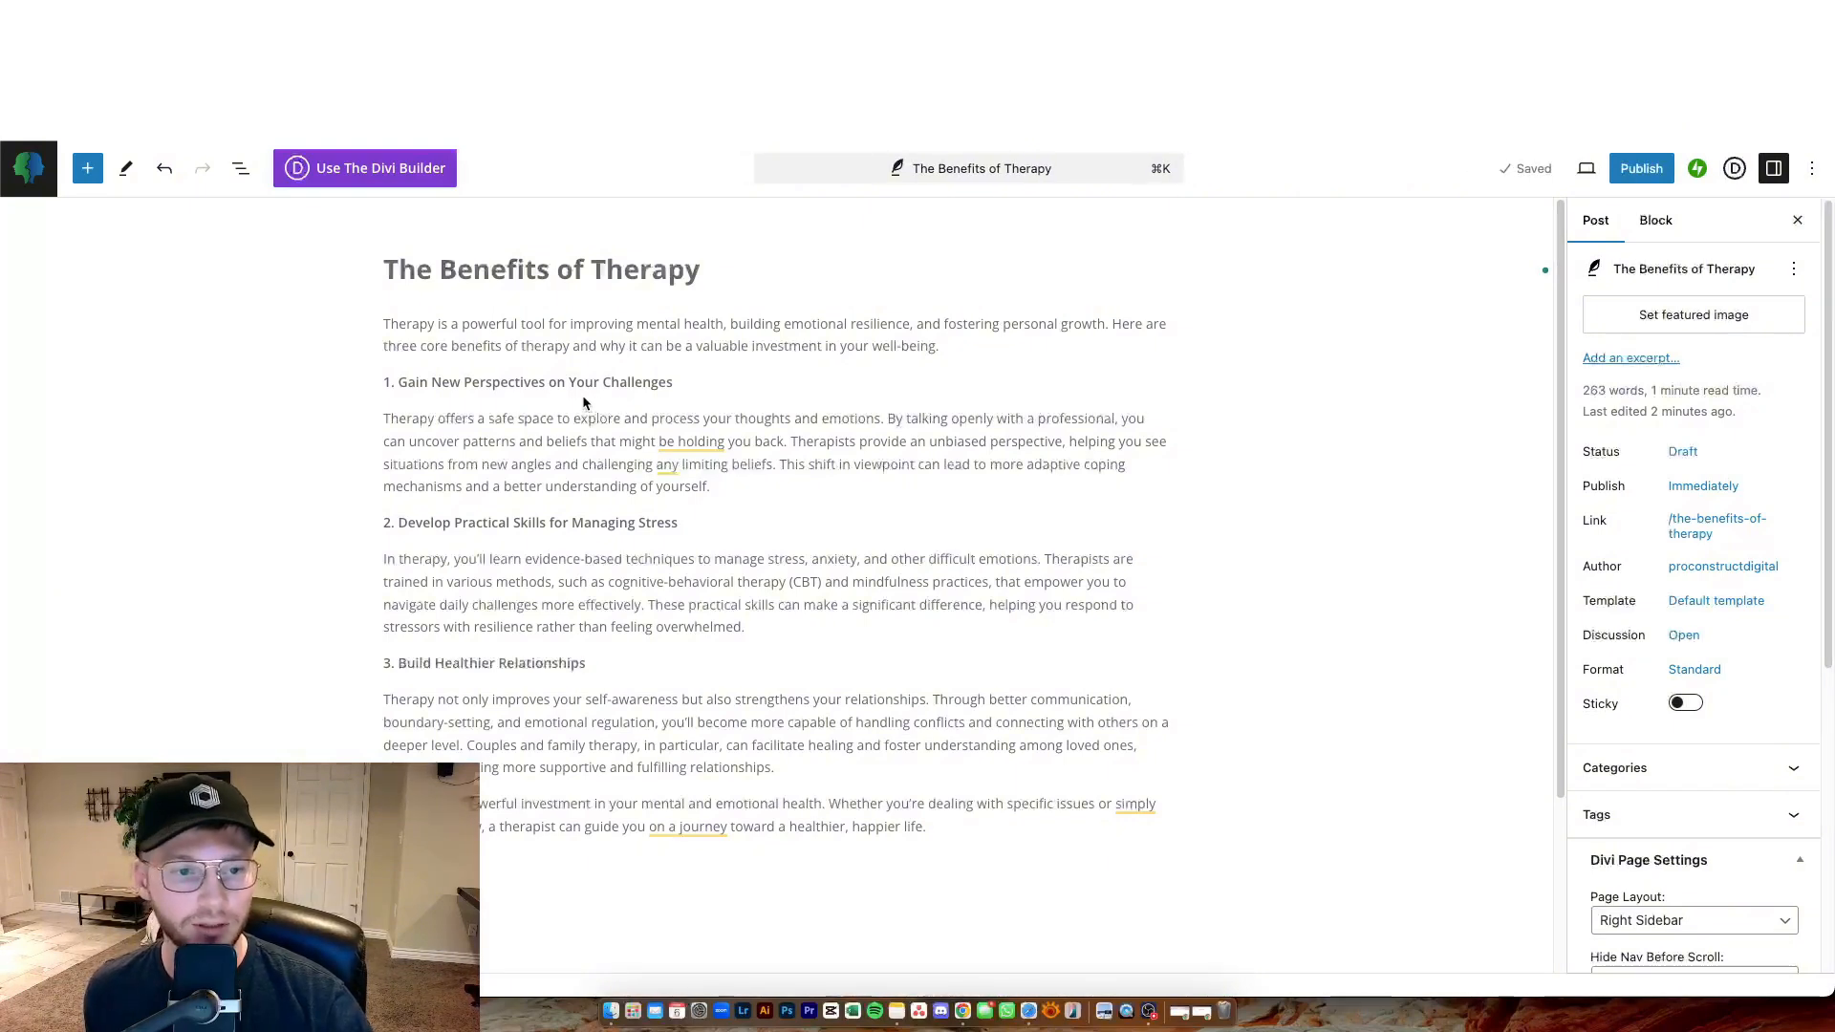
click(672, 384)
drag(672, 384, 409, 360)
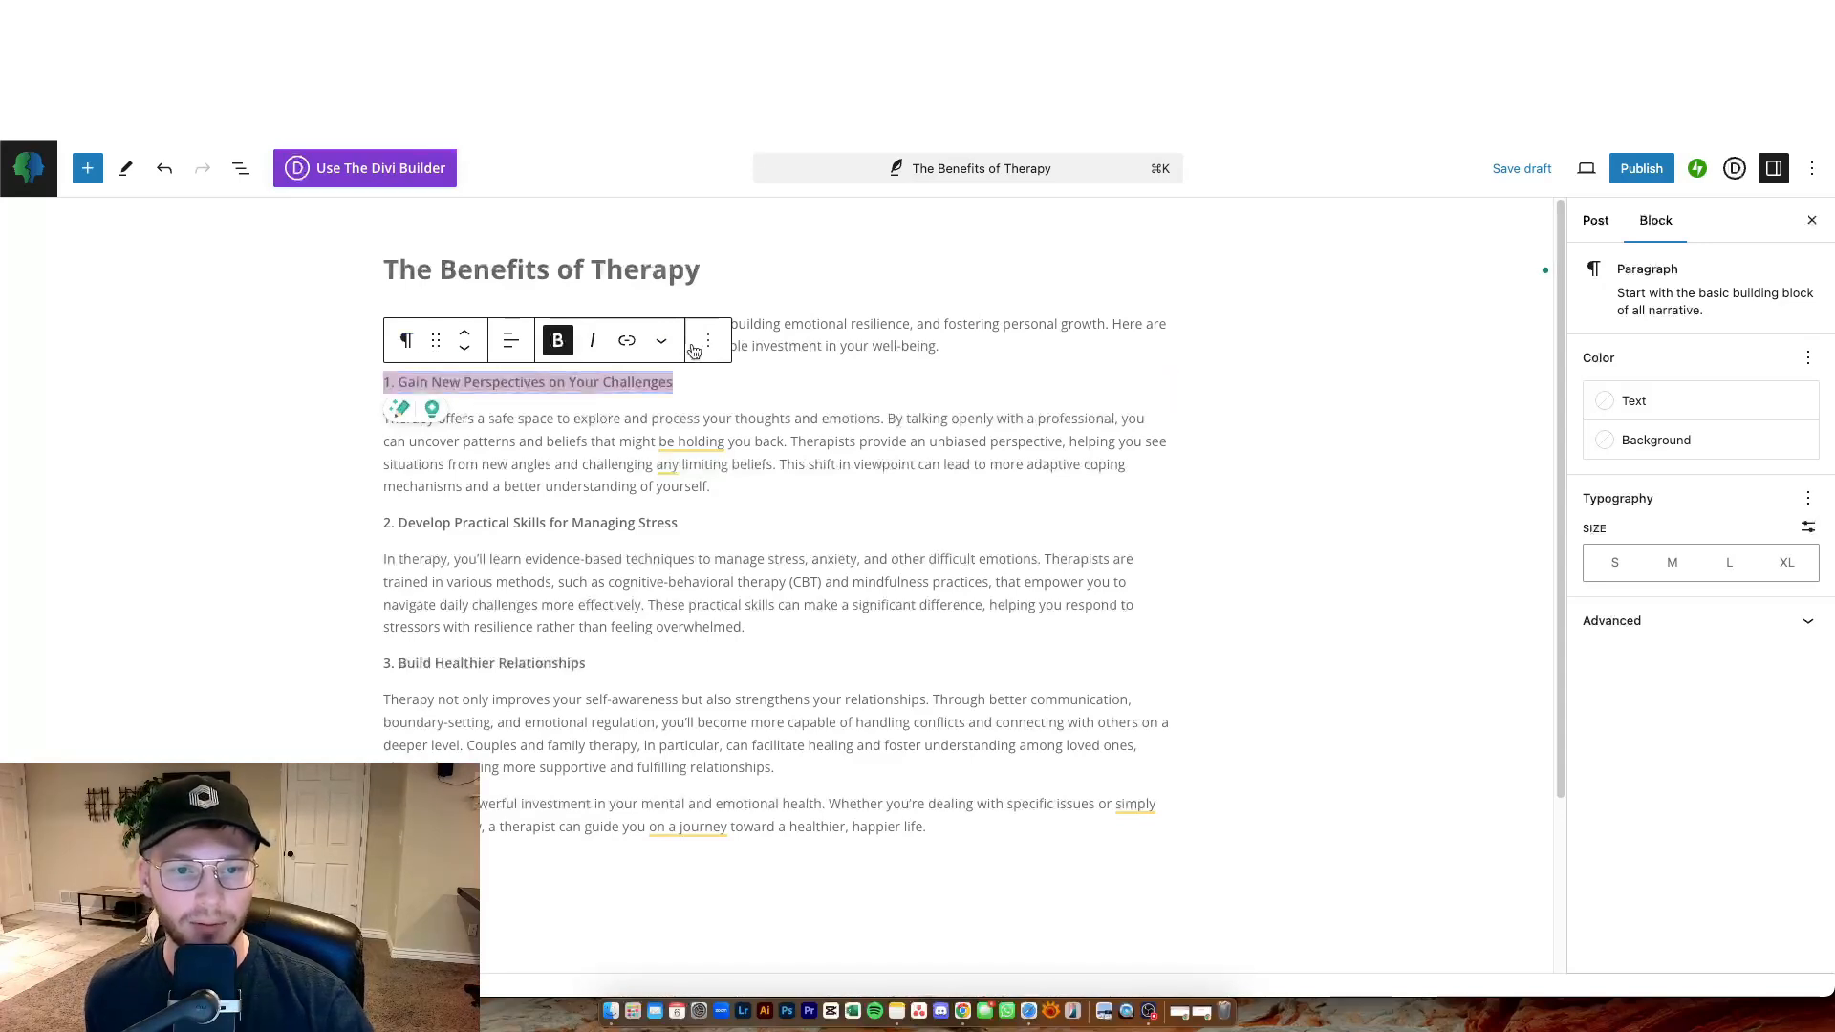
click(407, 346)
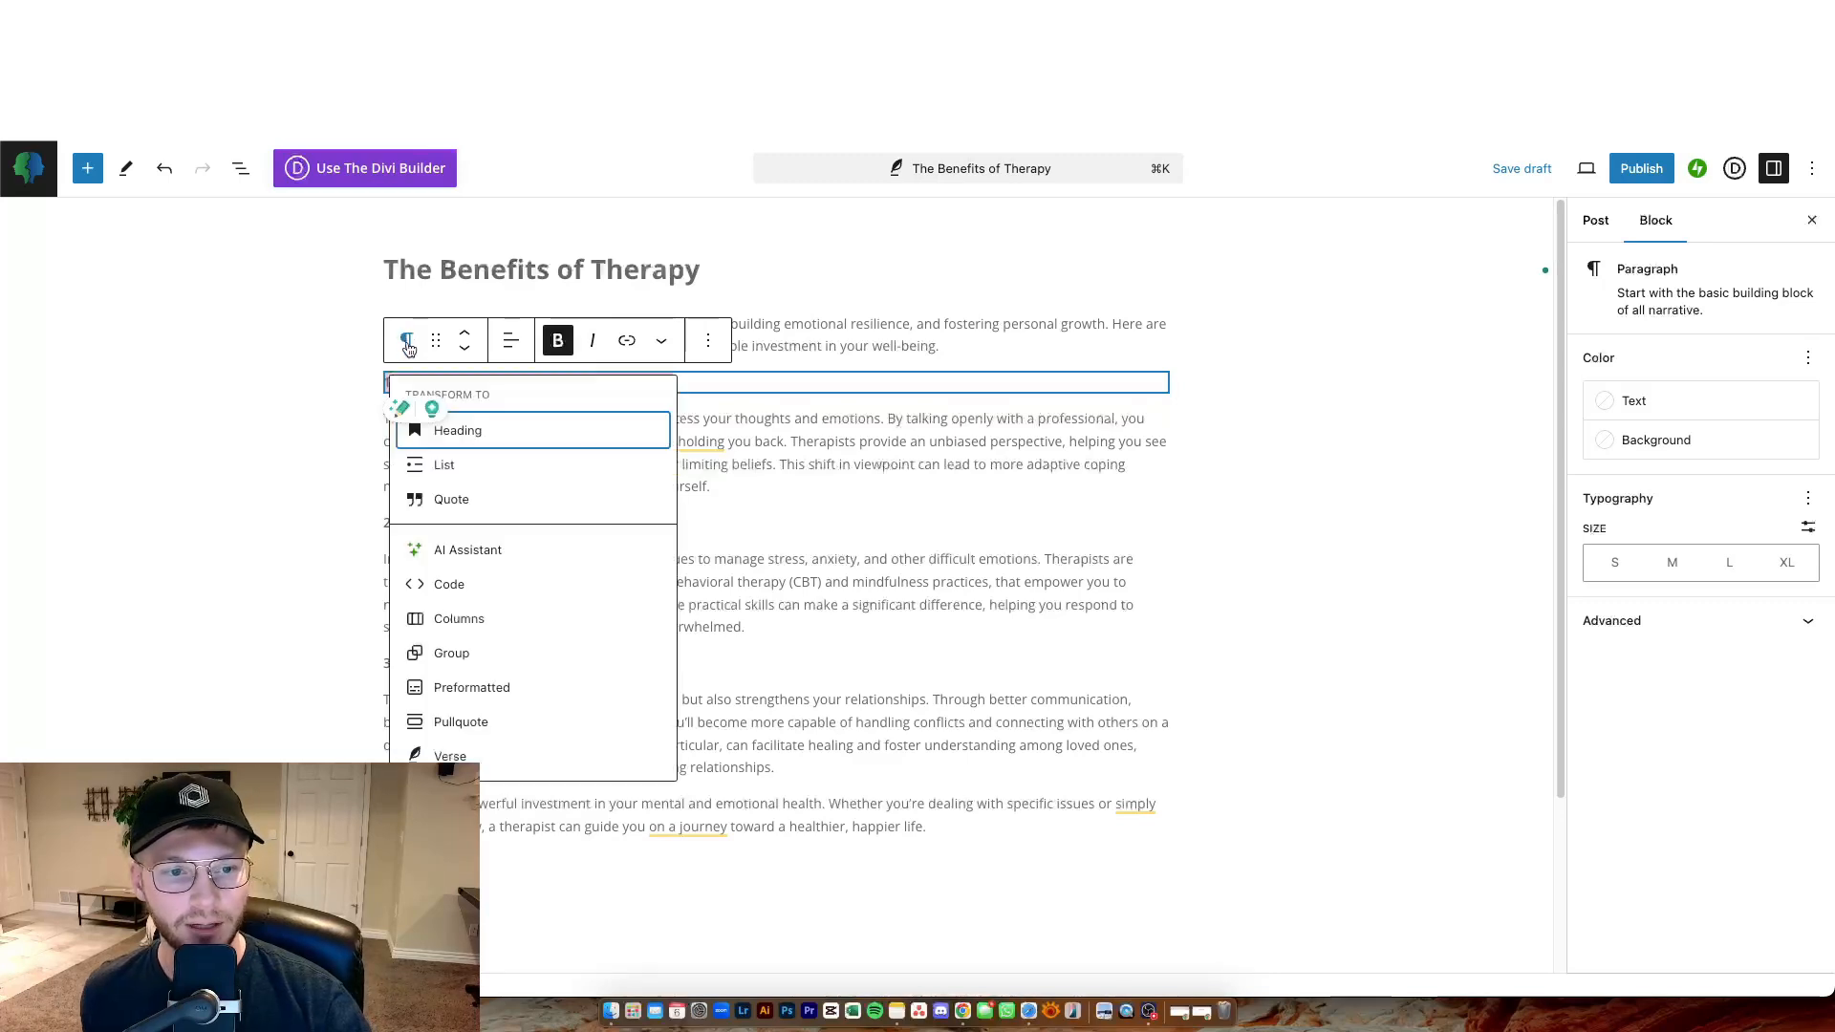
click(486, 440)
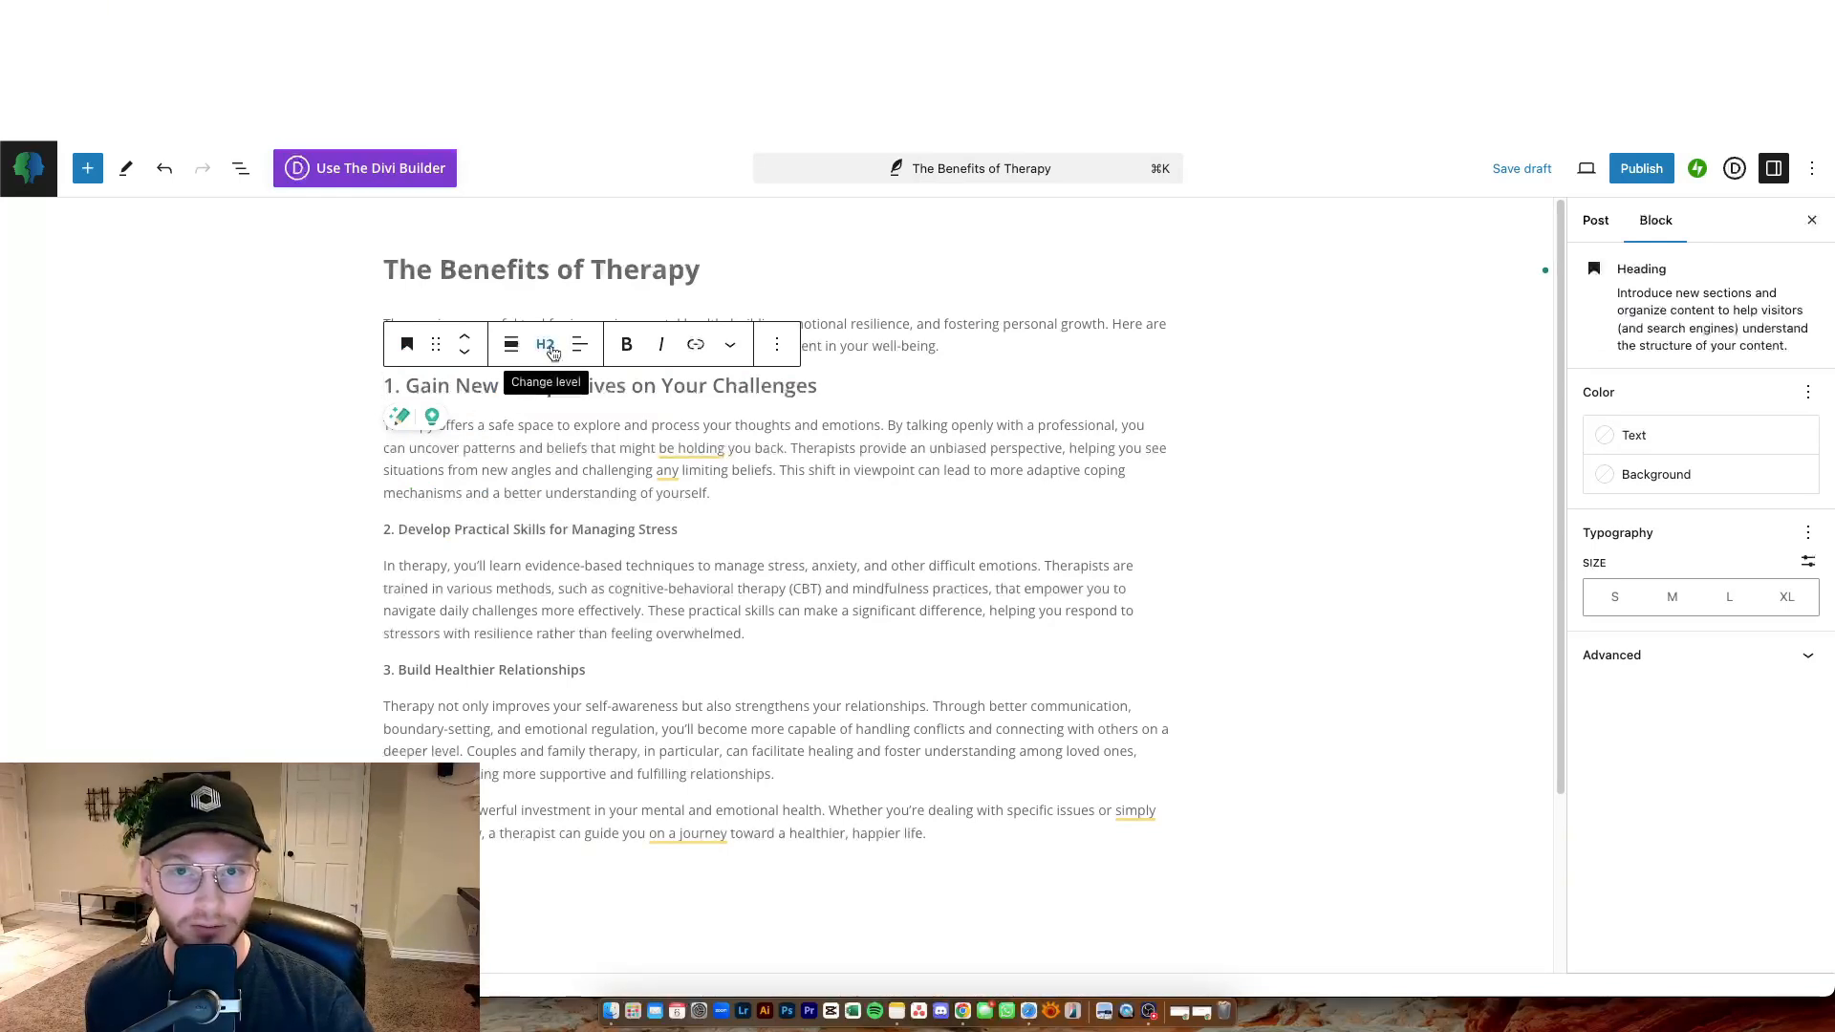
key(super+a)
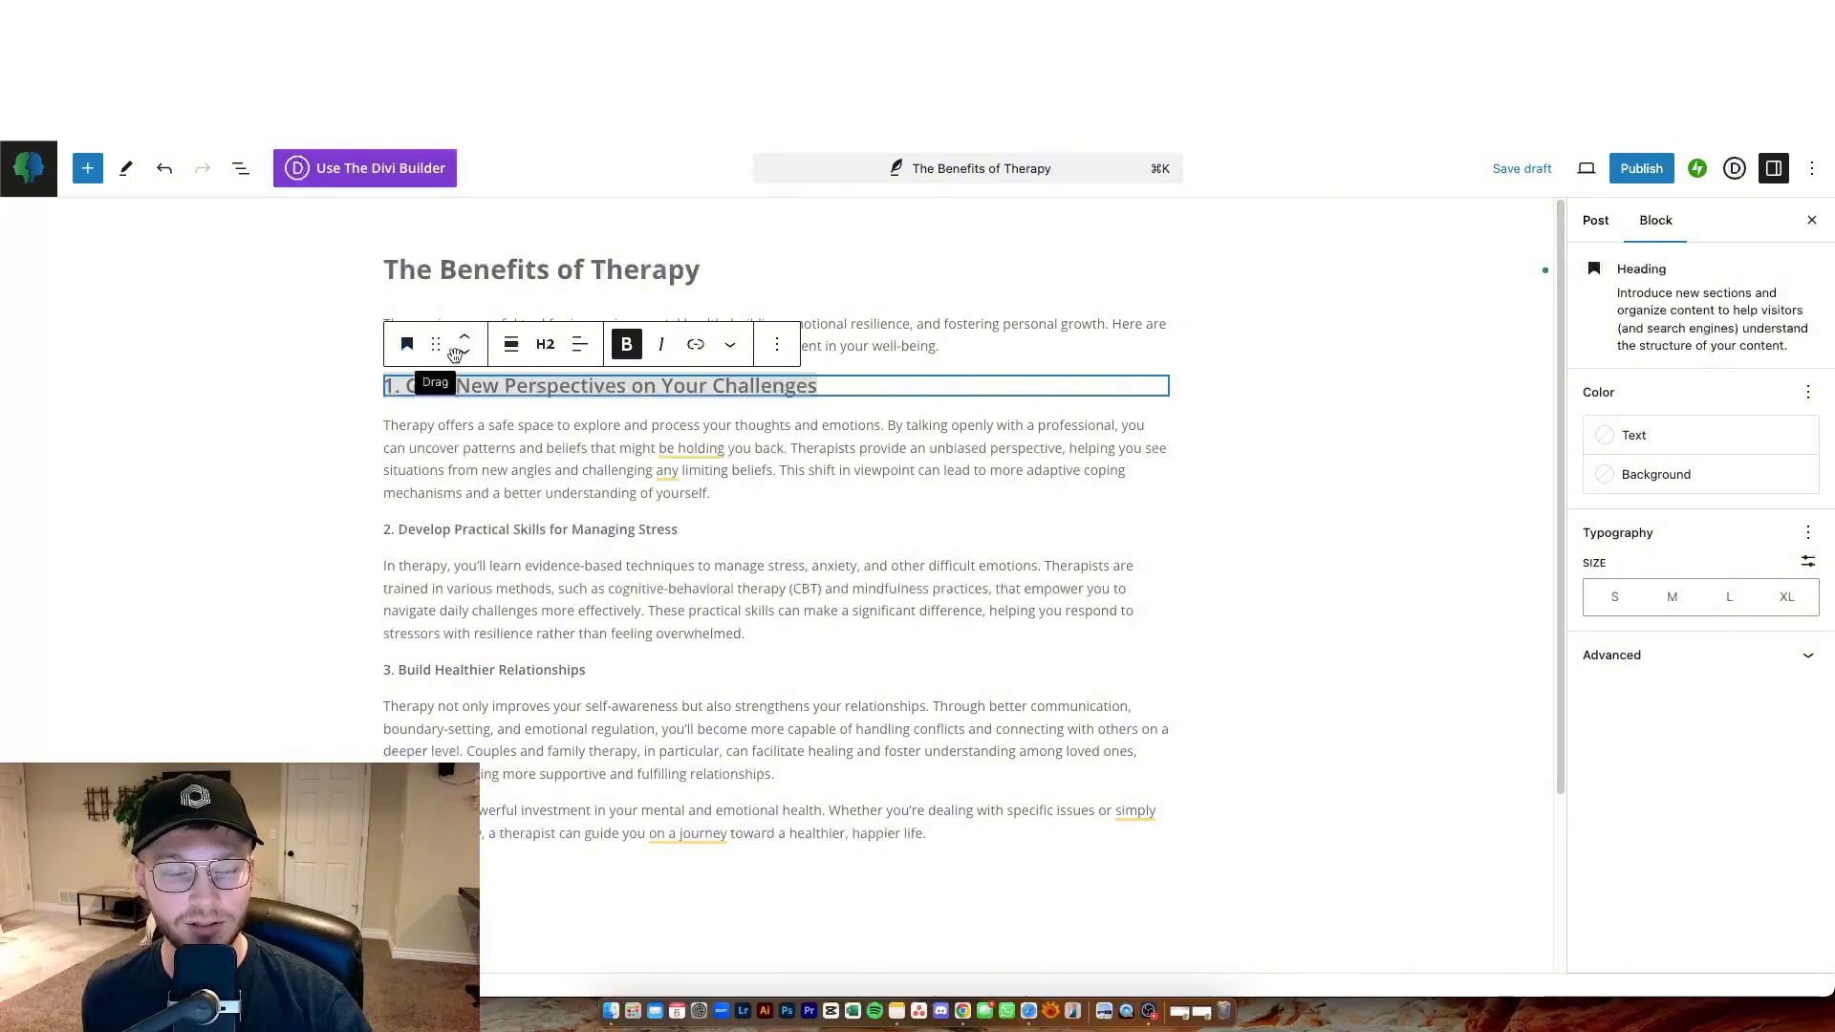
click(545, 344)
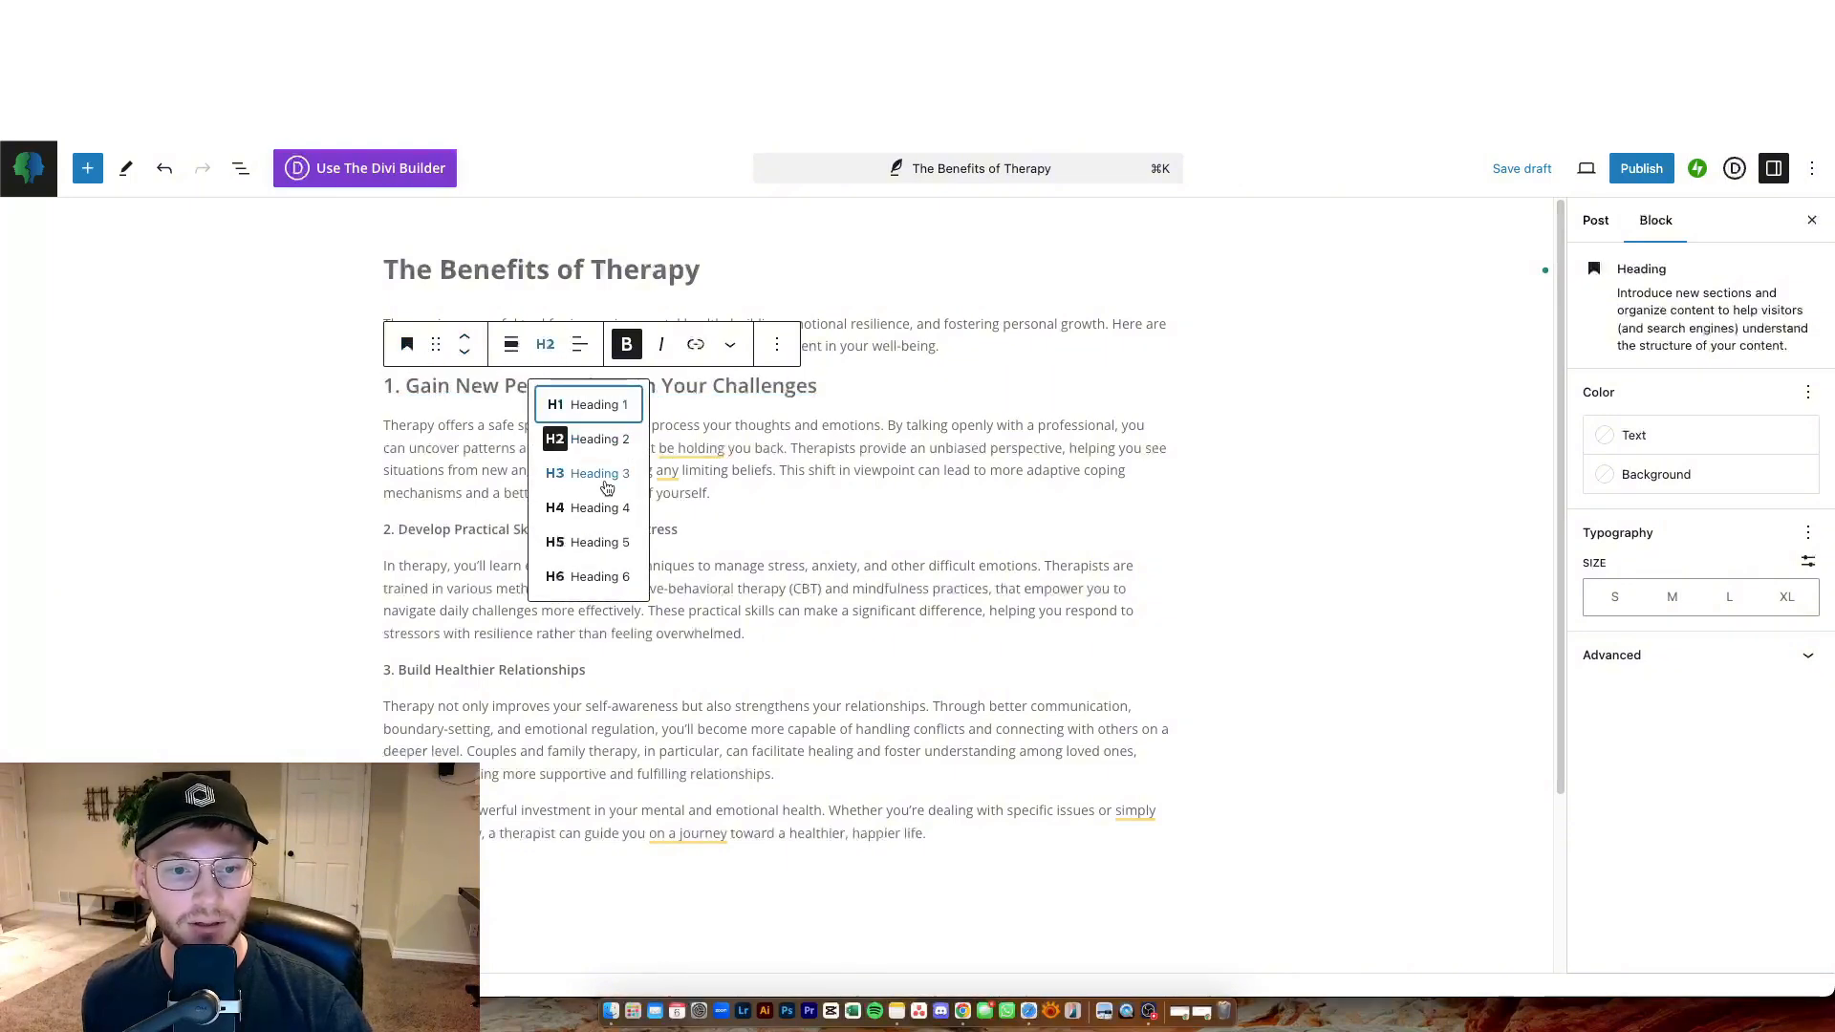
click(708, 427)
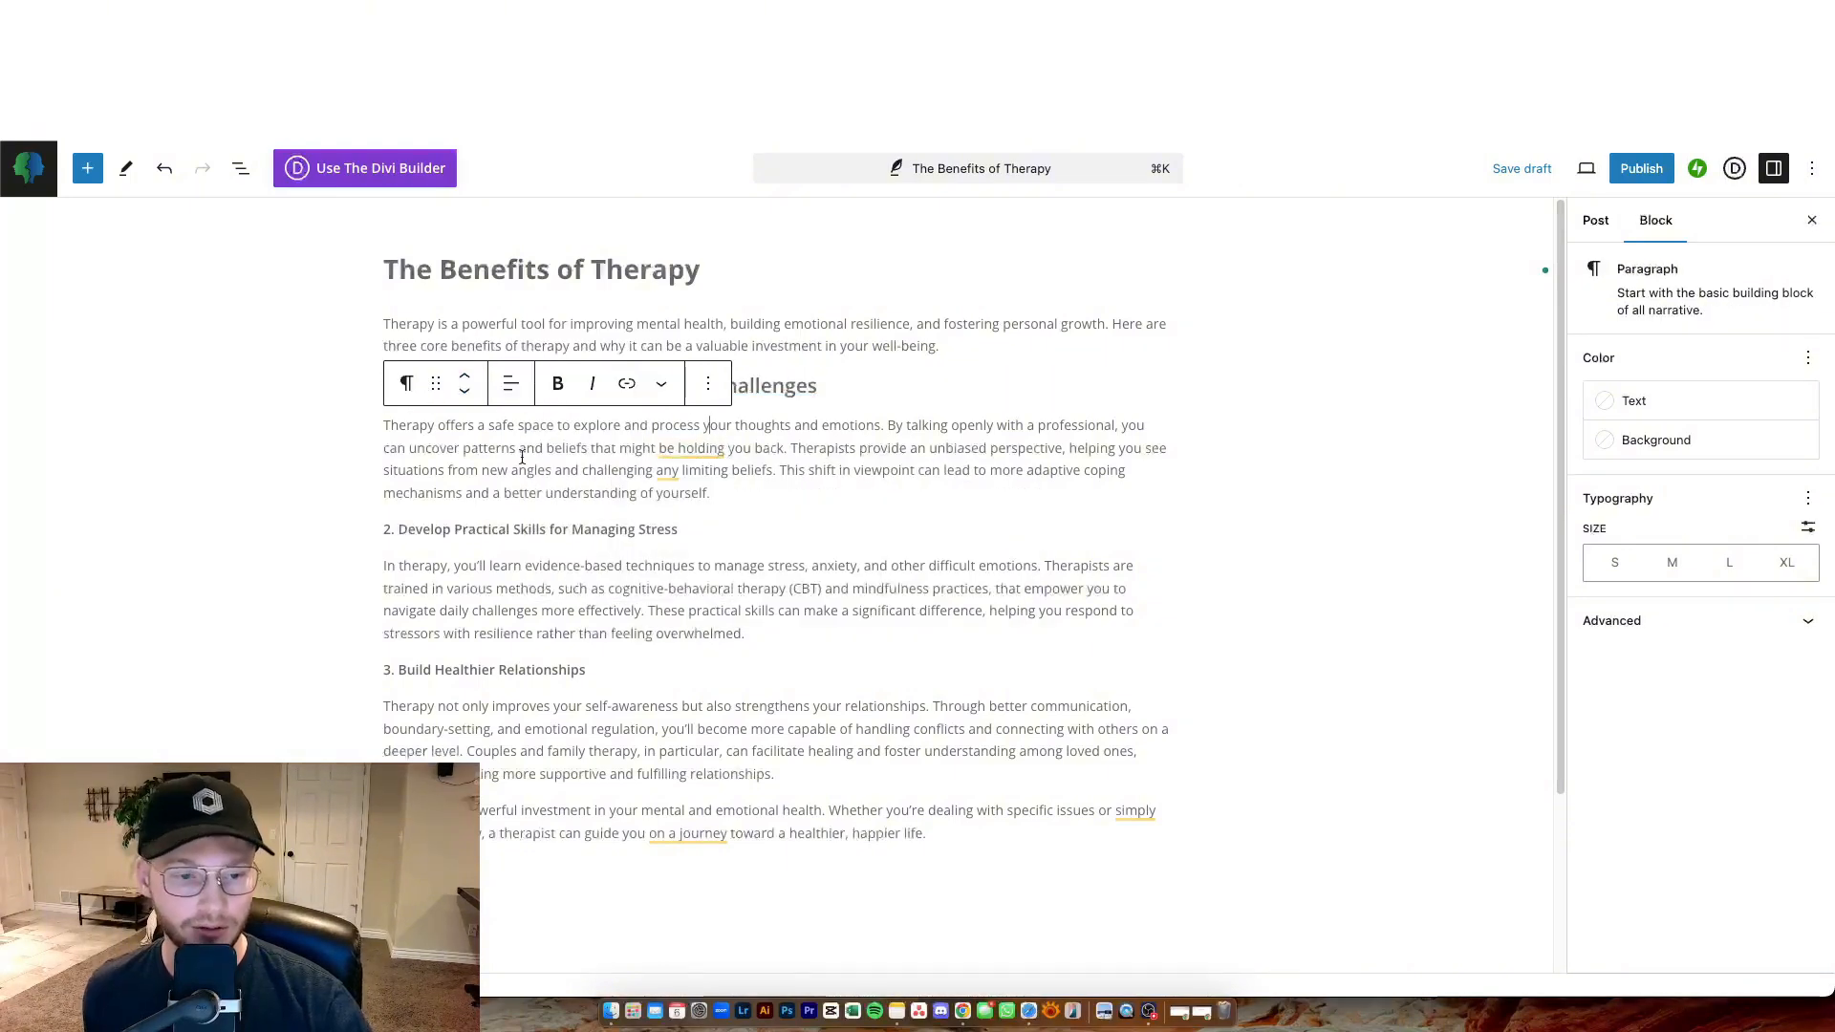
triple_click(789, 394)
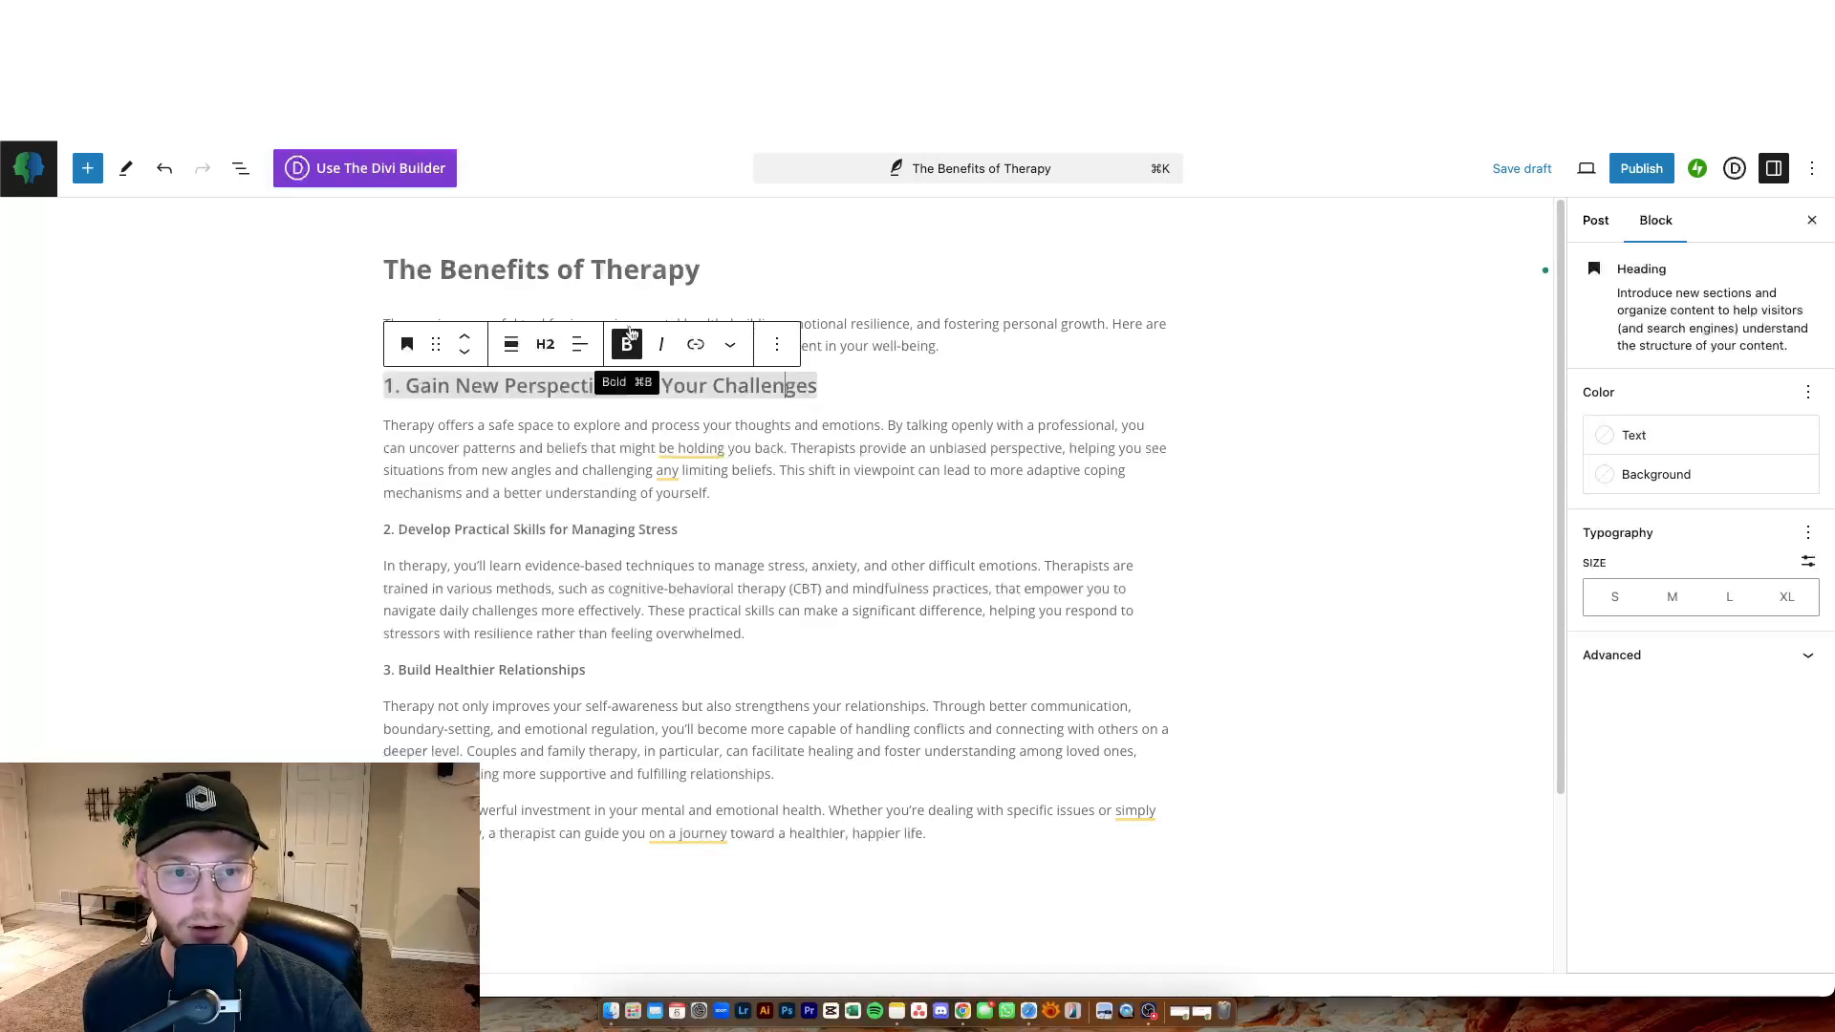
Convert the line '2. Develop Practical Skills for Managing Stress' into an H2 heading.
drag(678, 530, 383, 530)
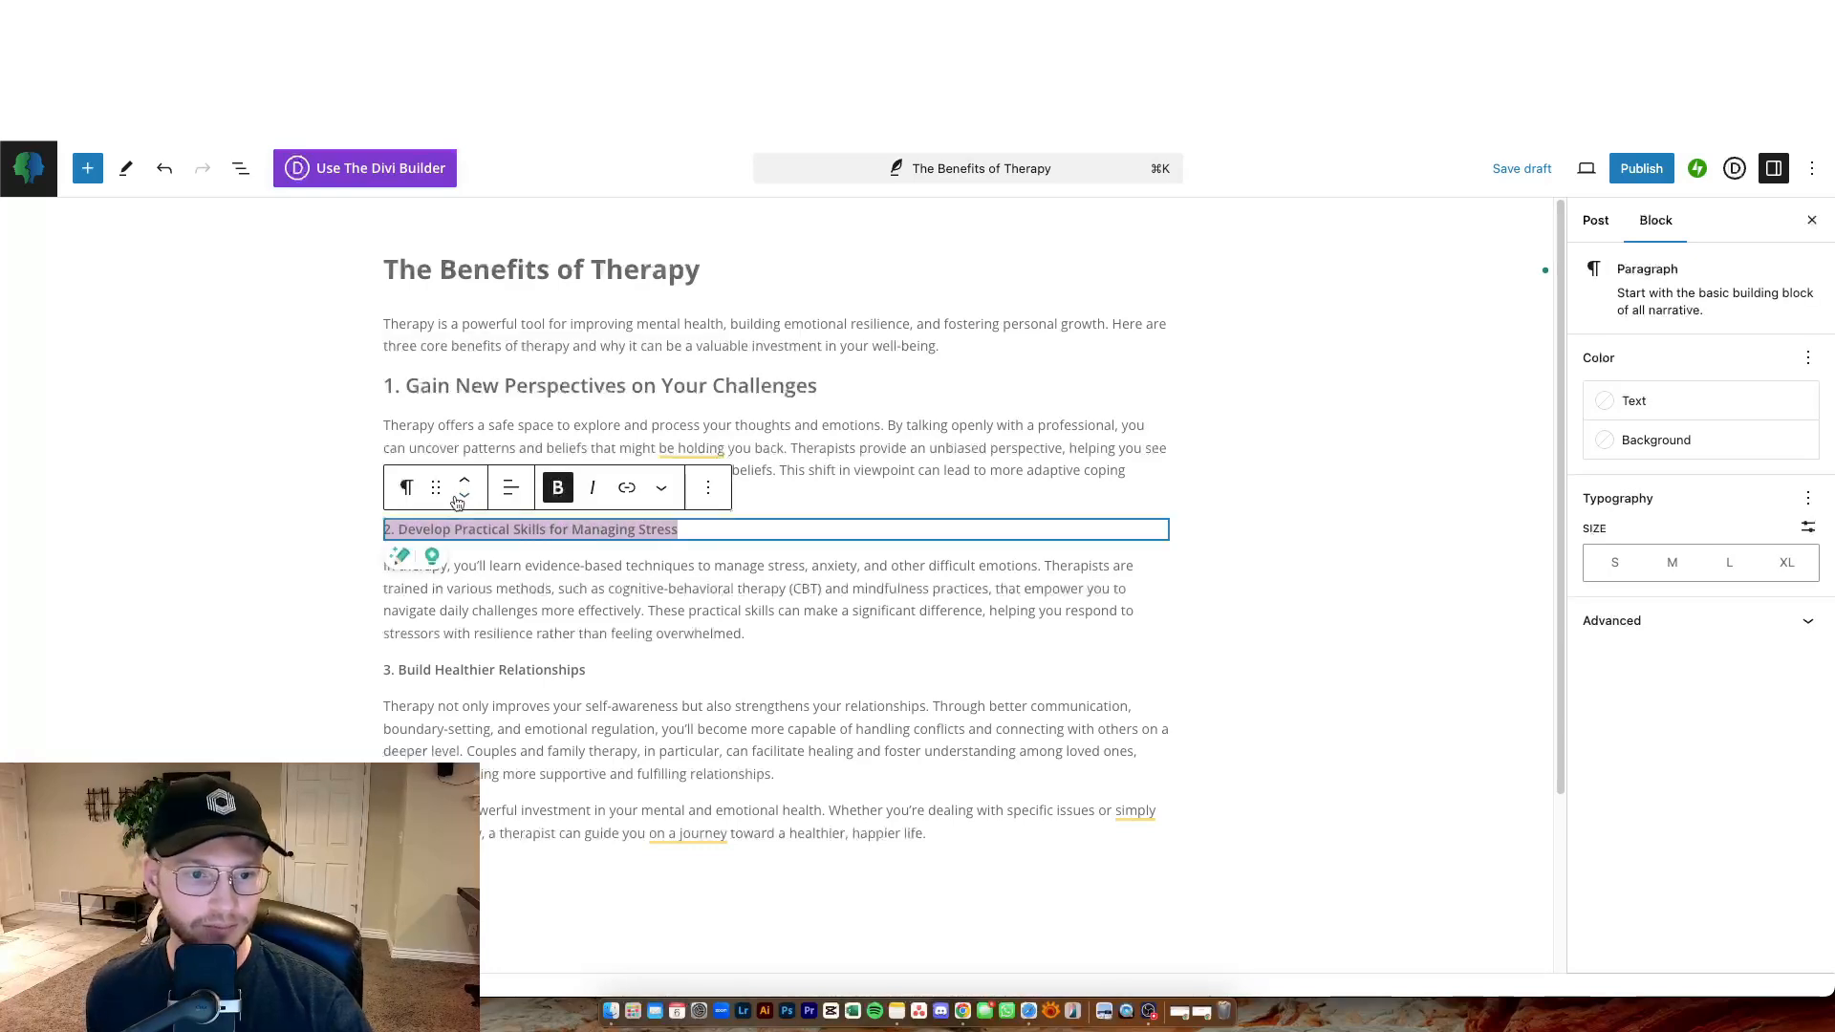
click(406, 487)
click(480, 580)
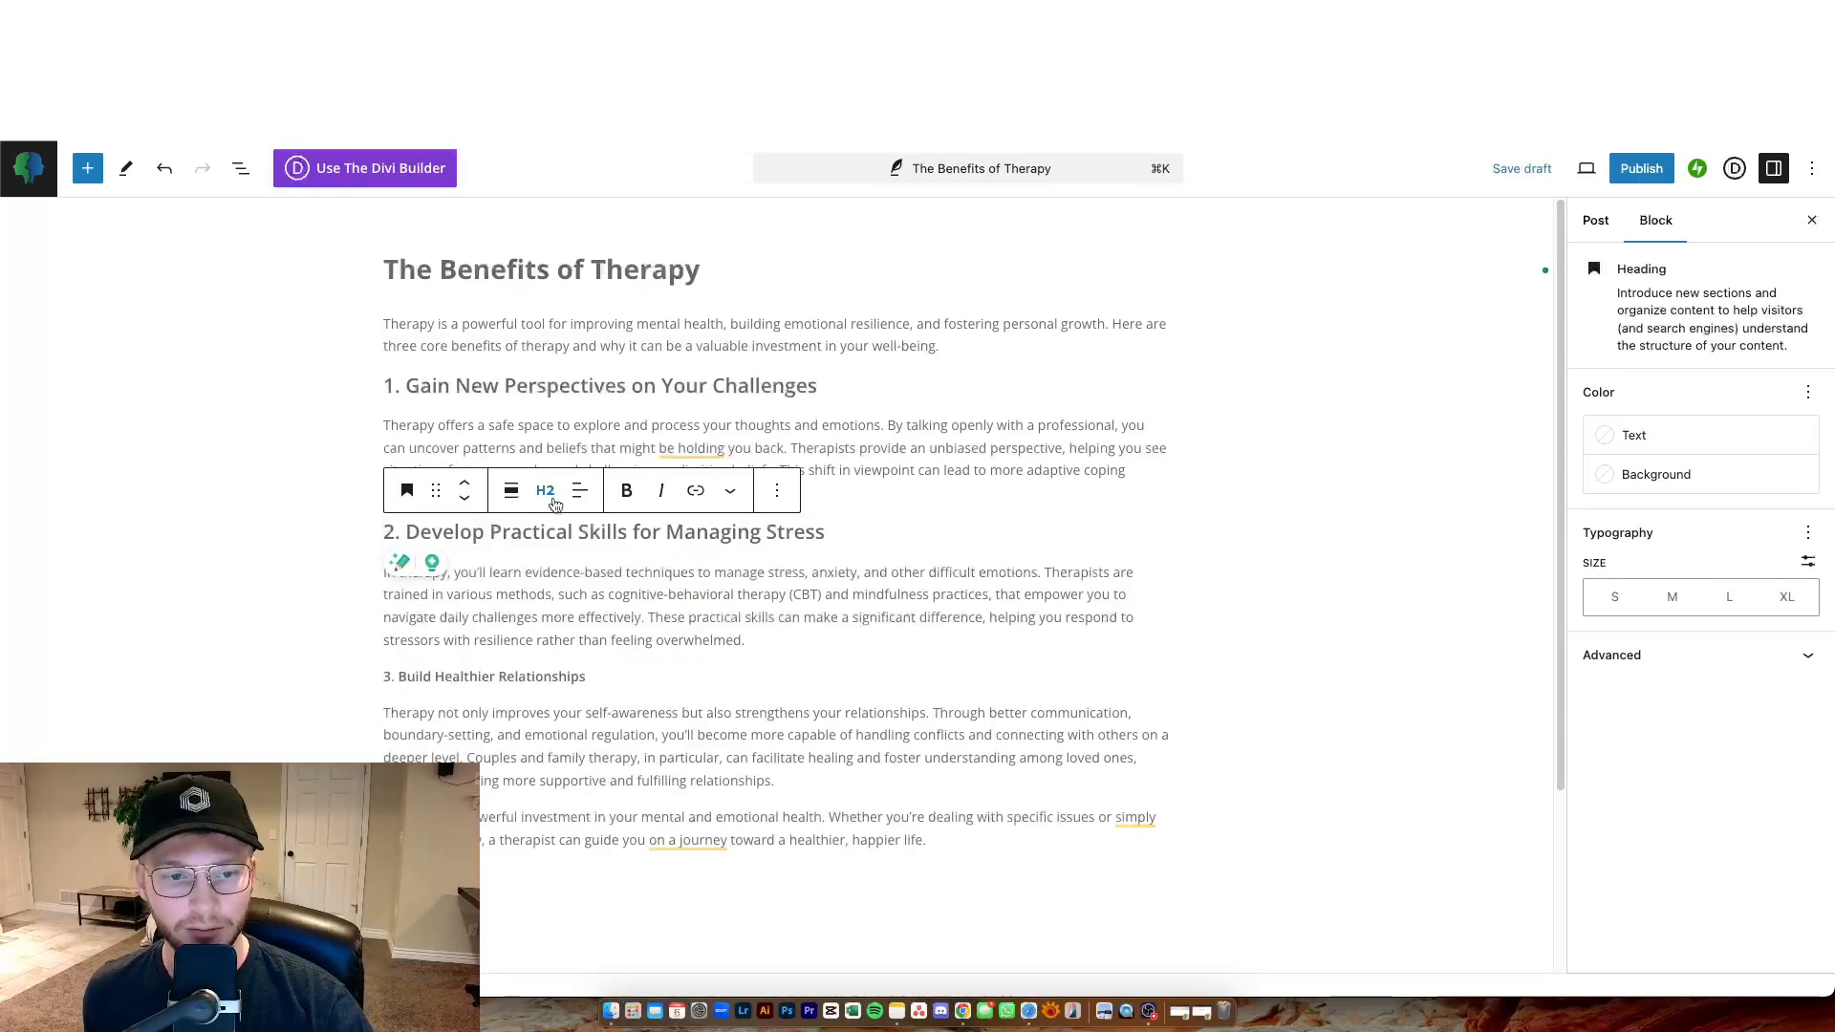
Convert the line '3. Build Healthier Relationships' into an H2 heading.
drag(585, 676, 383, 675)
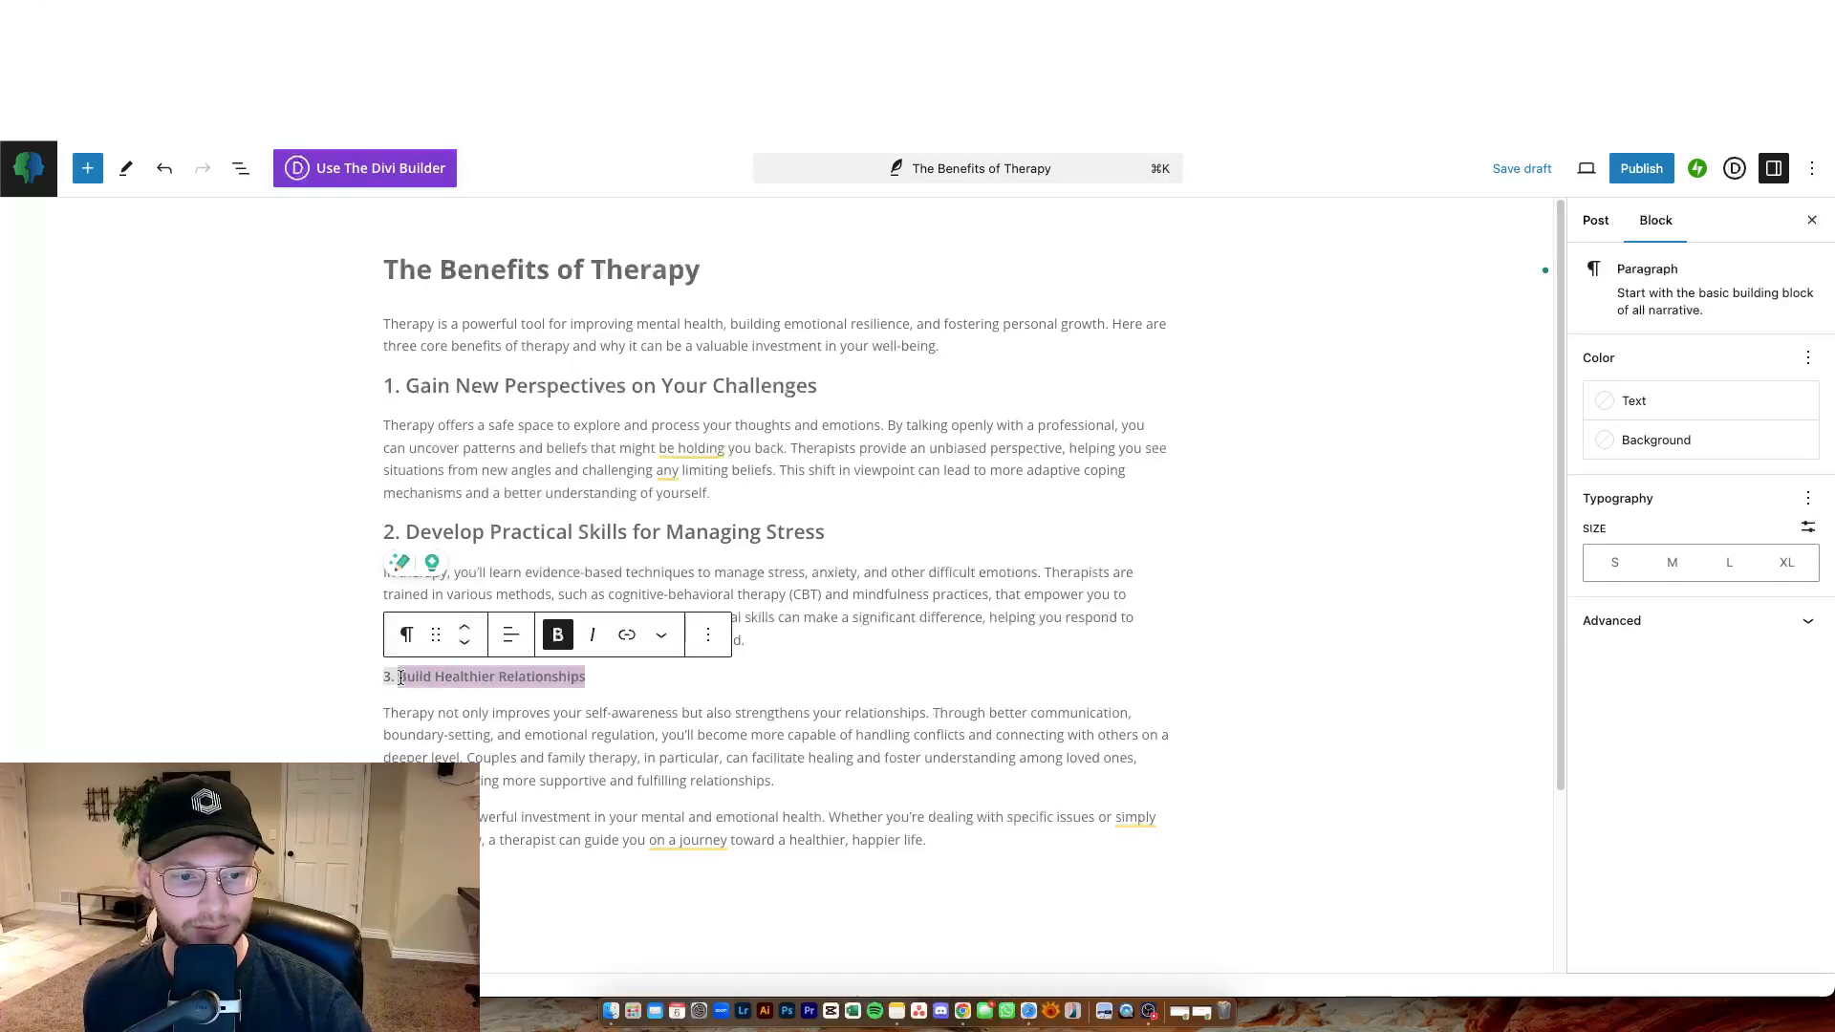
click(409, 635)
click(449, 249)
click(807, 387)
click(1295, 411)
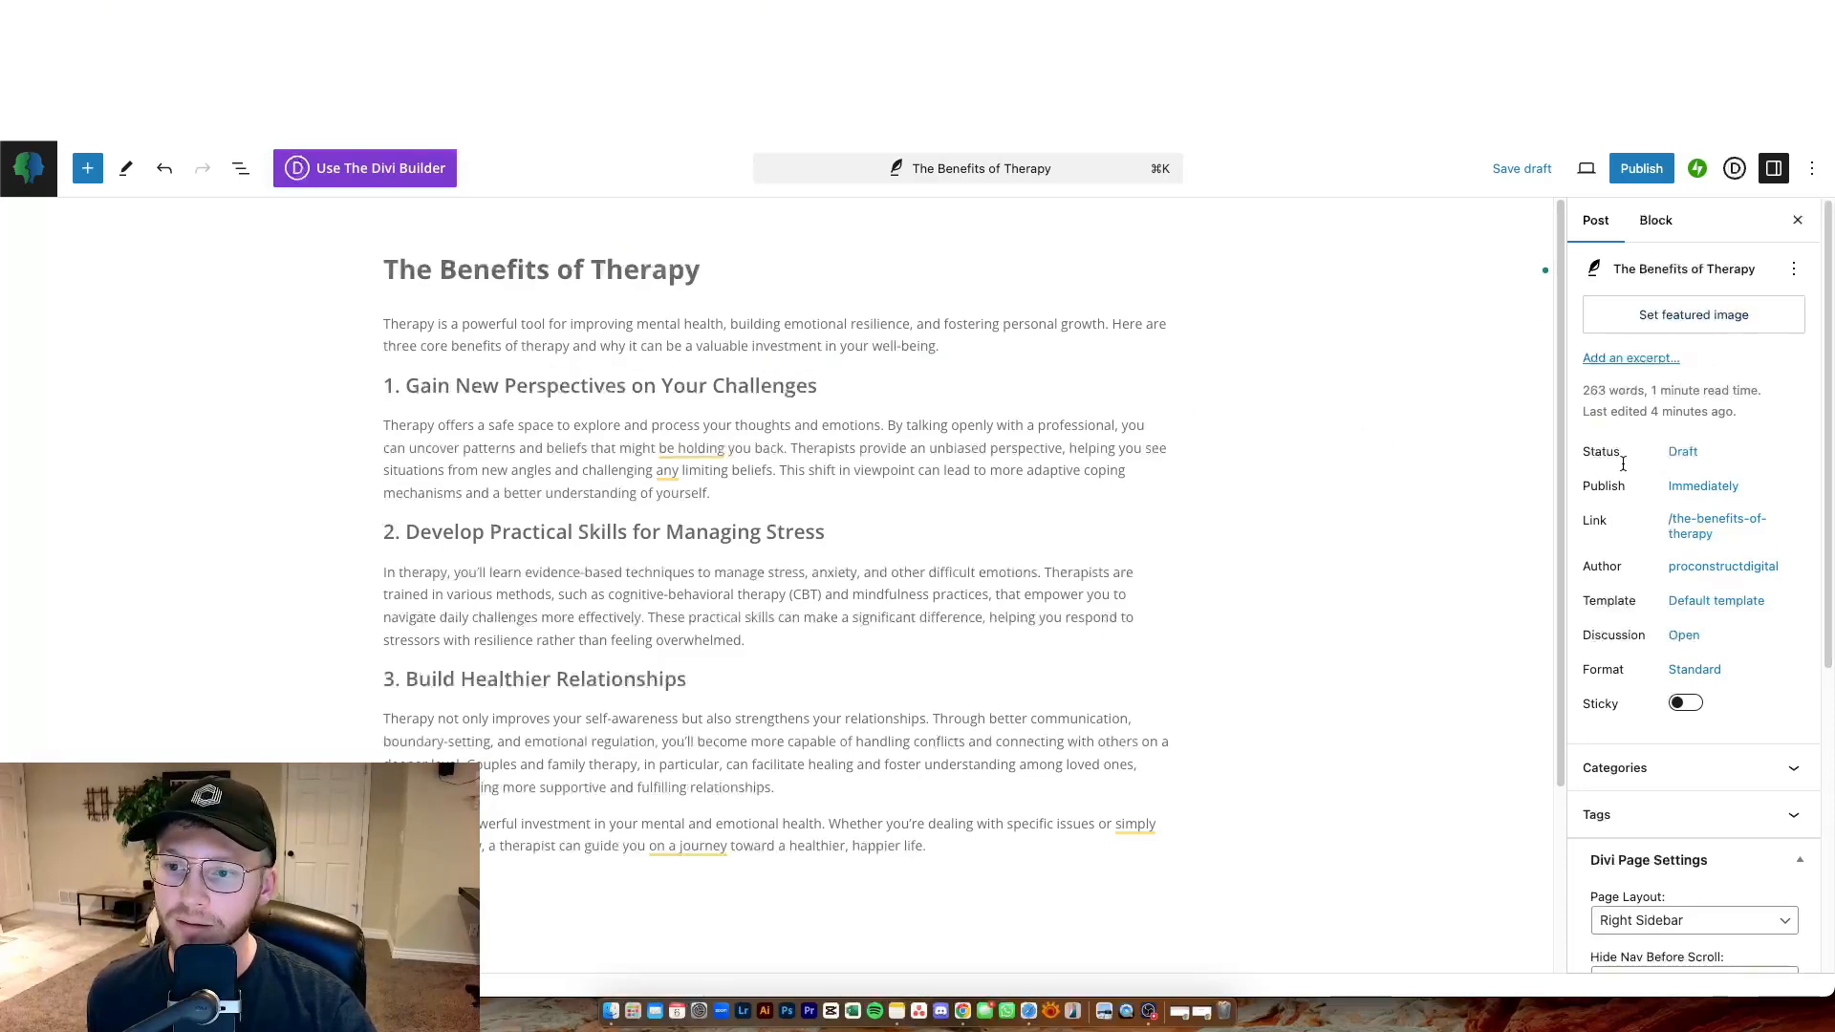
Set the post's featured image to the dark blue starry image 8.jpg from the media library.
click(1705, 318)
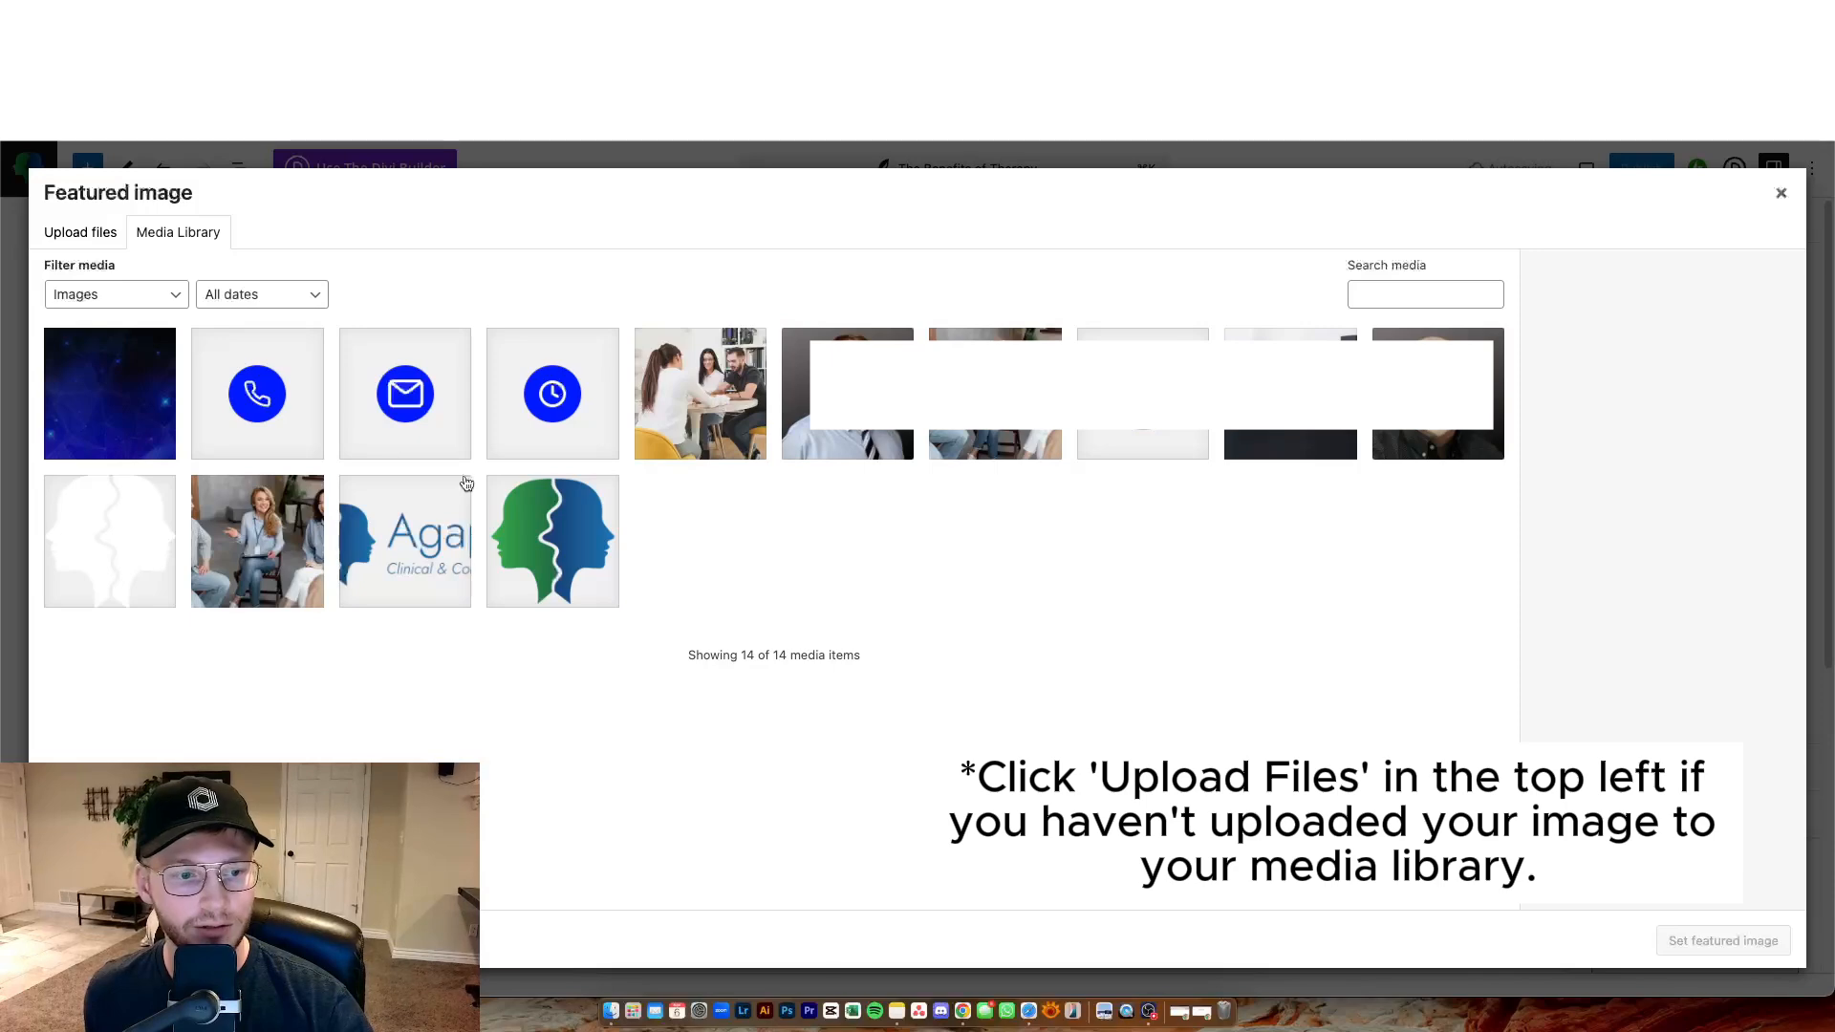
click(148, 401)
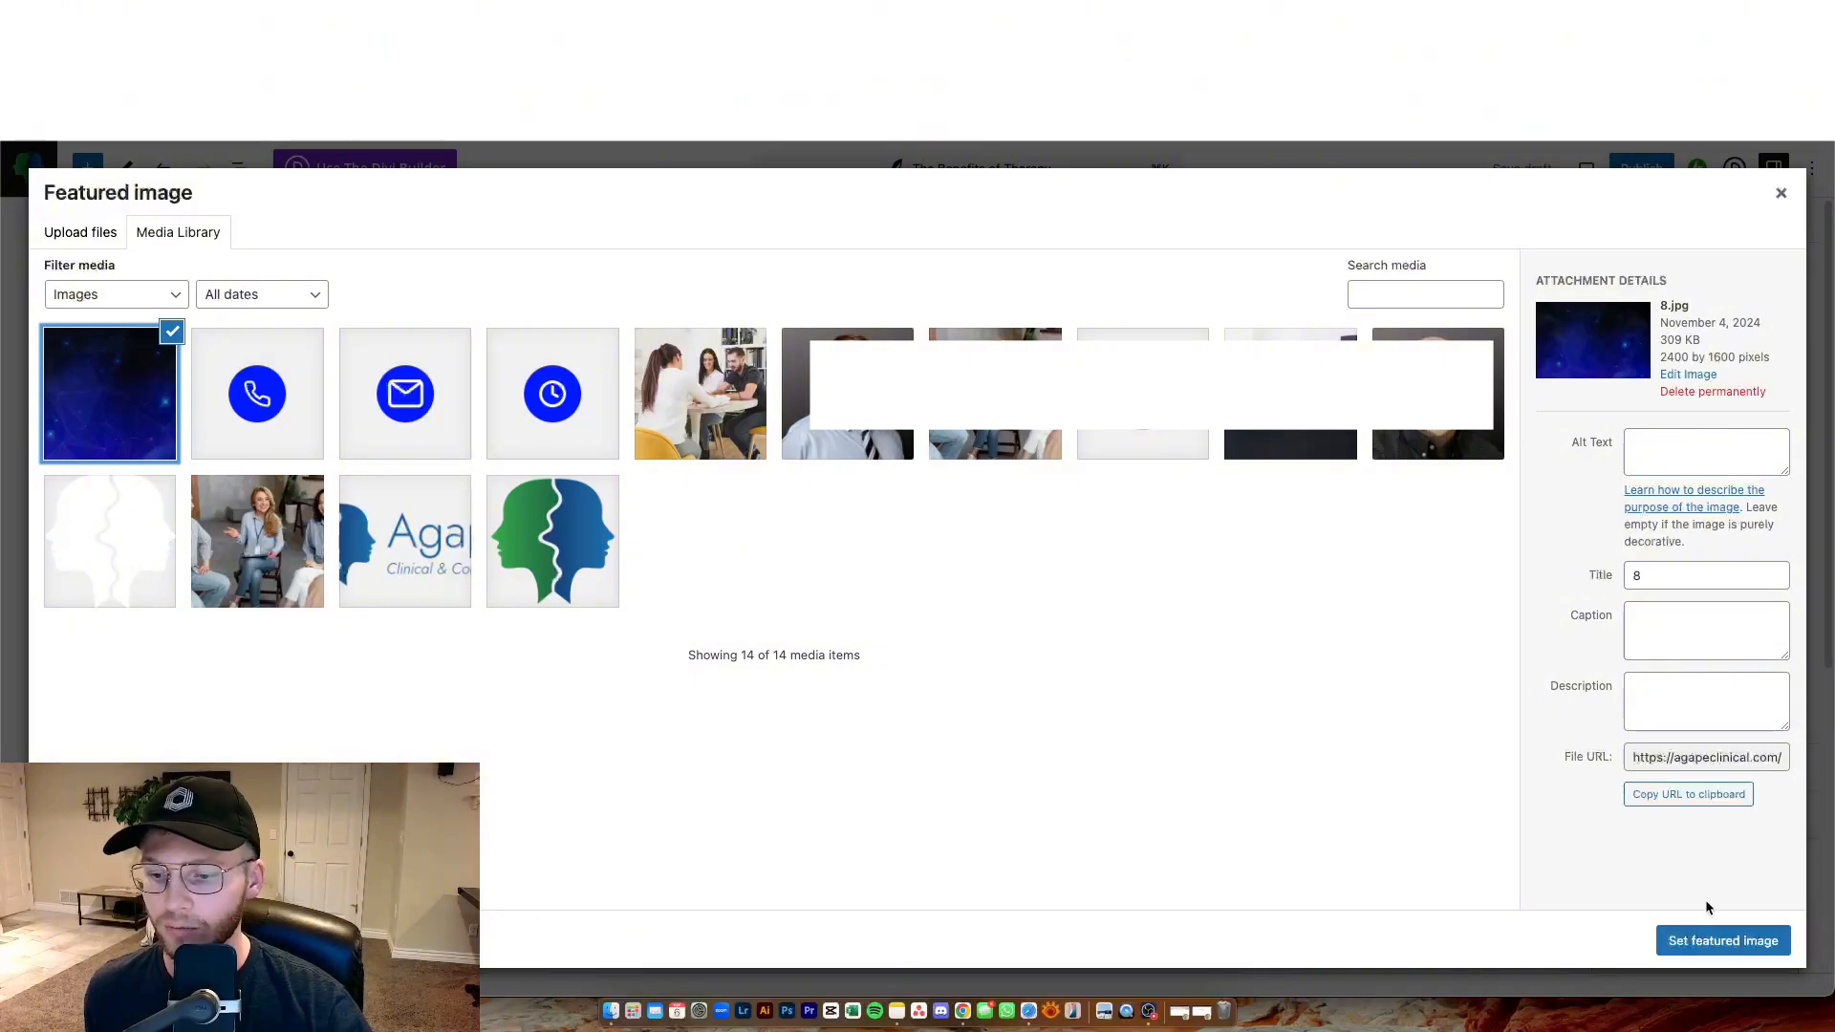
click(1760, 942)
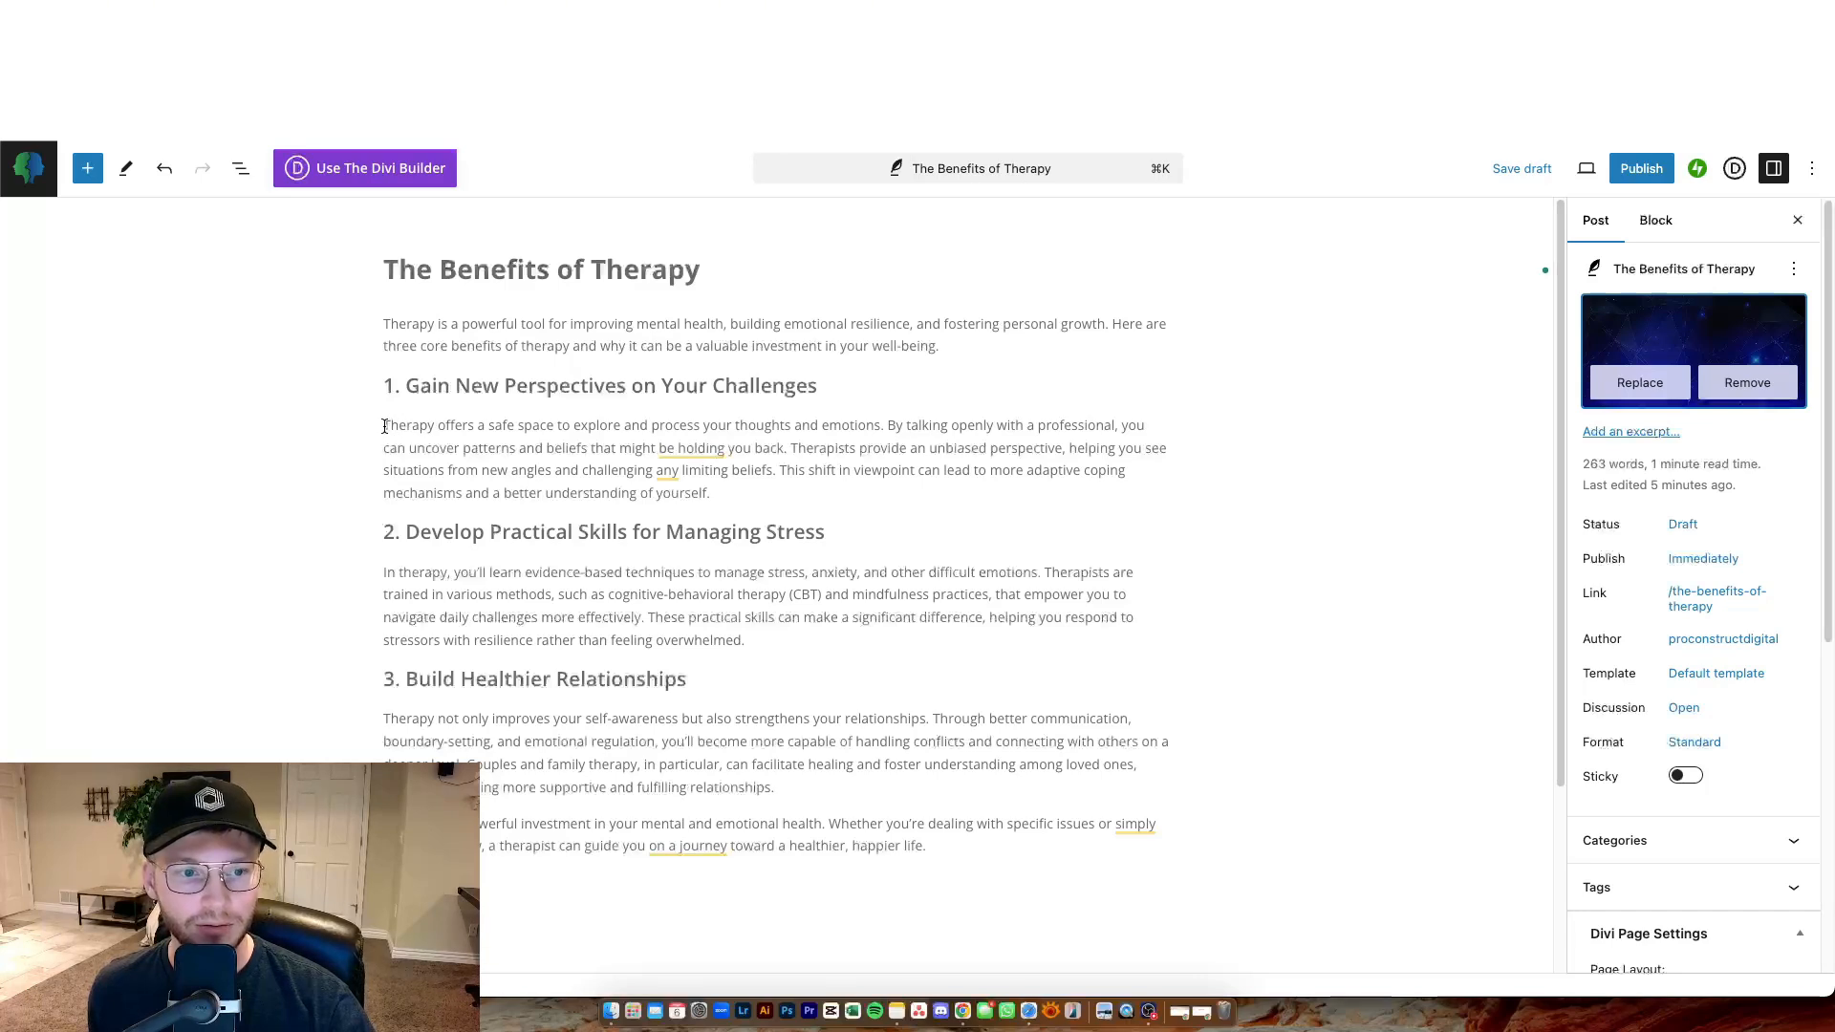
Try linking the words 'Therapy offers' to the Contact Us page, then undo the link.
drag(383, 427, 475, 424)
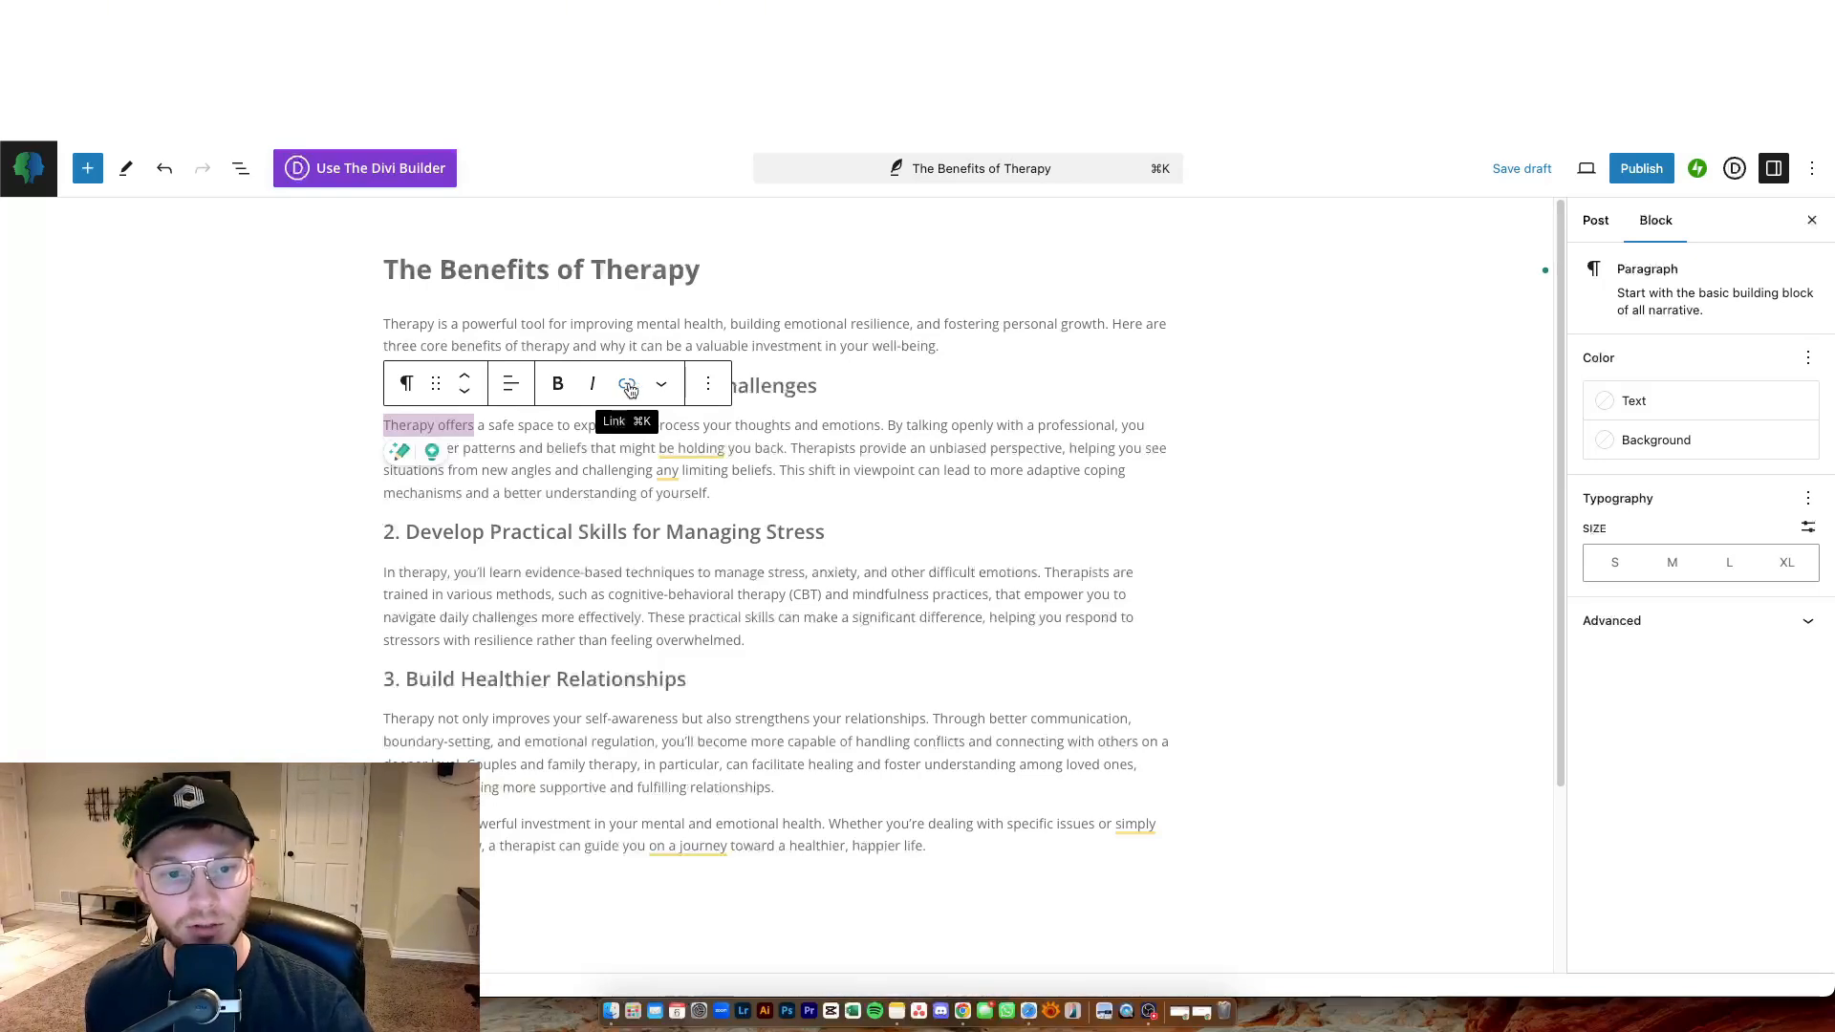
click(623, 384)
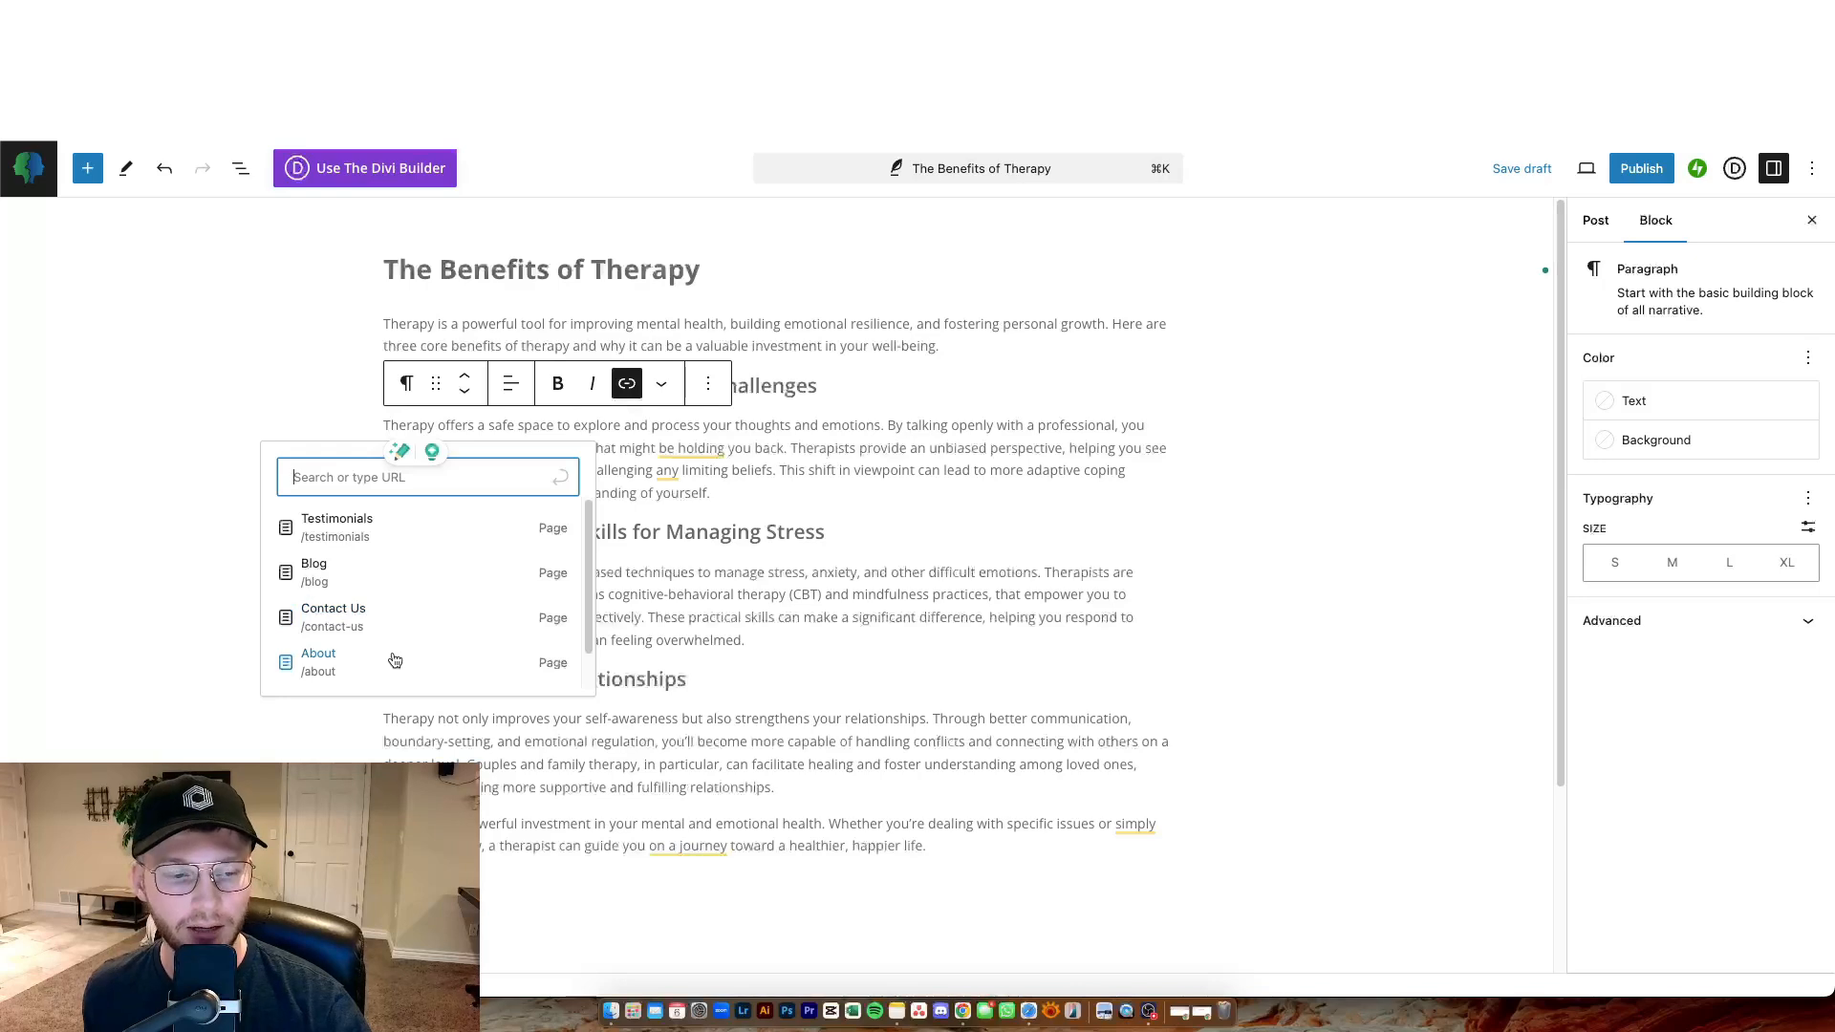
scroll(409, 638, down, 1)
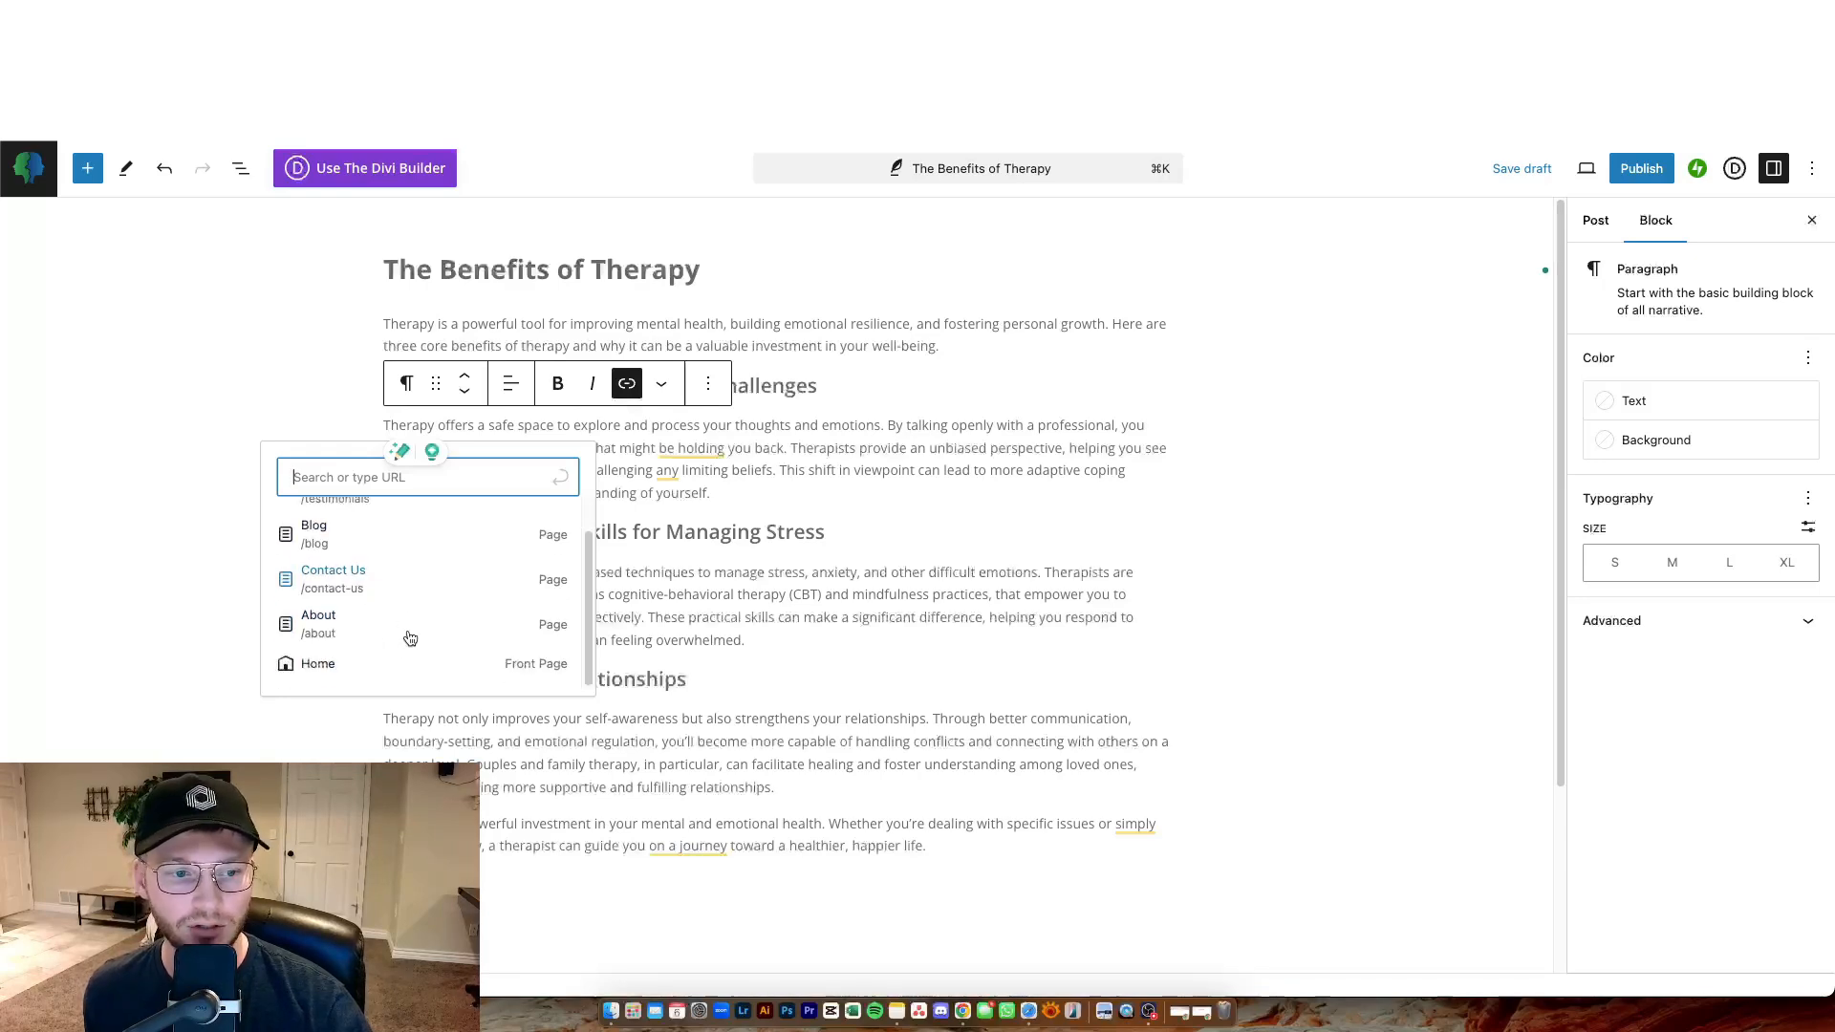
scroll(405, 637, up, 1)
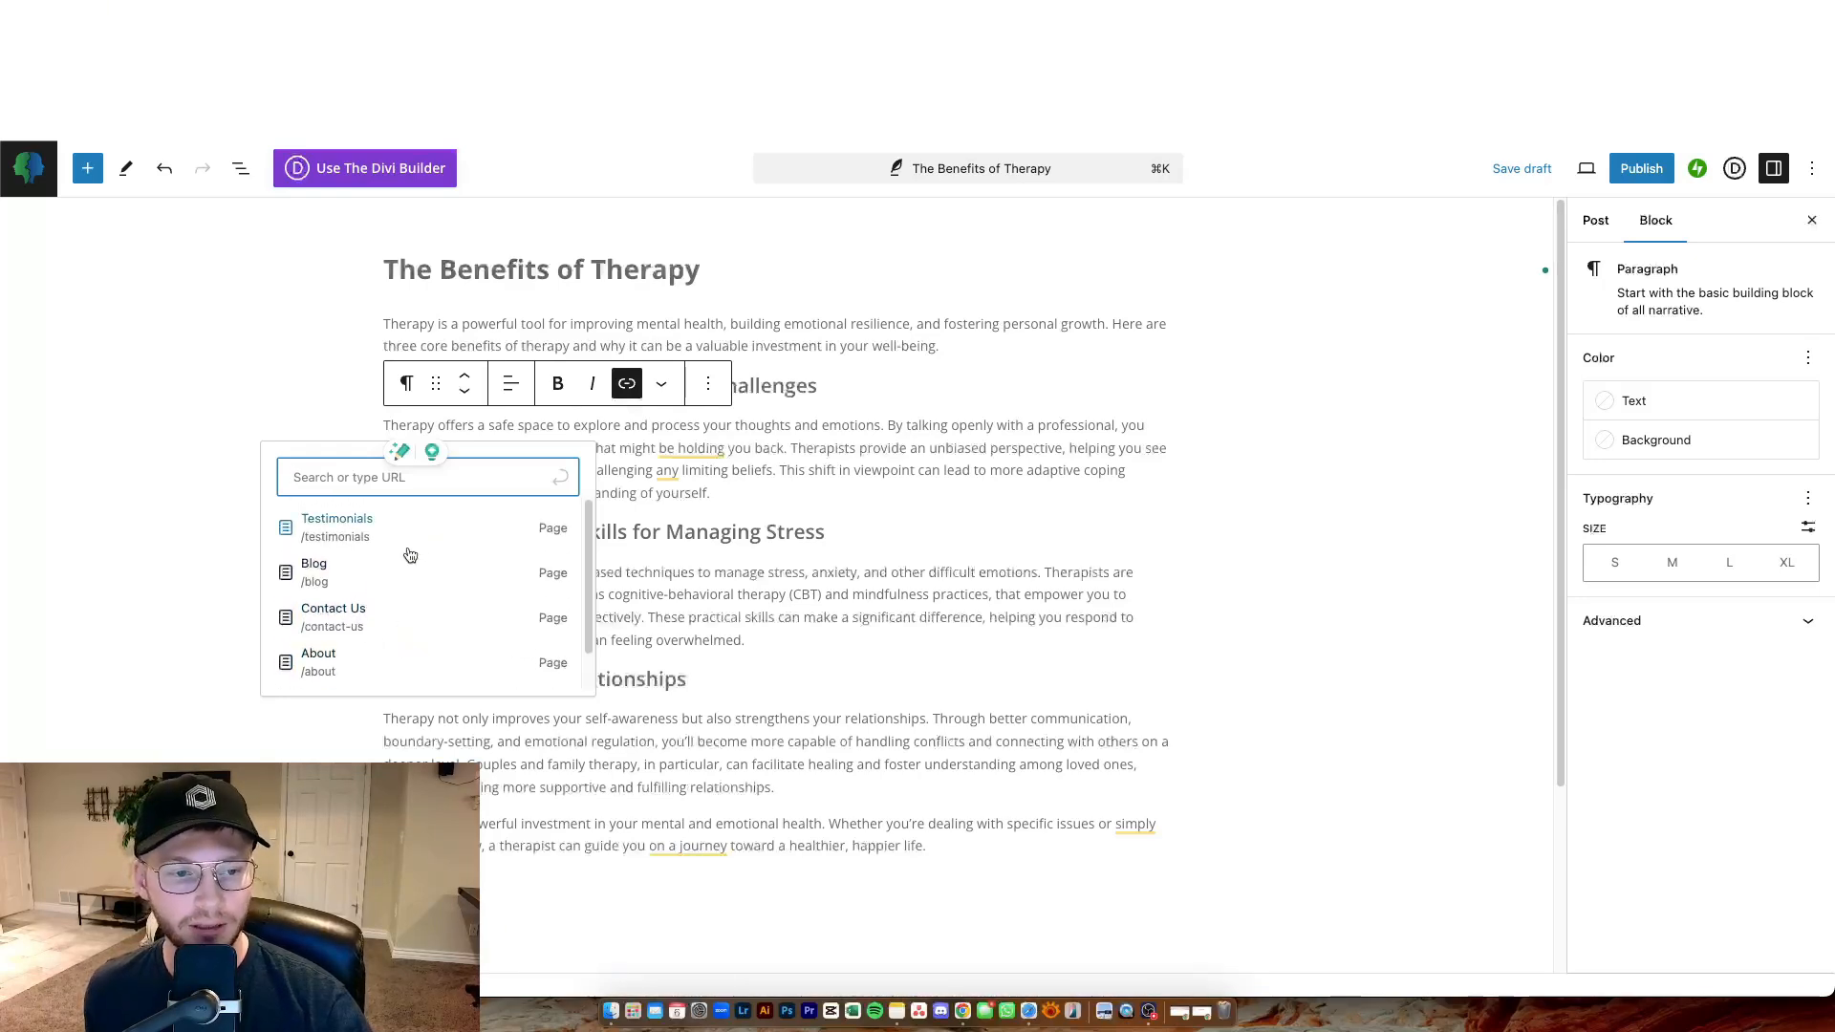
scroll(377, 589, down, 1)
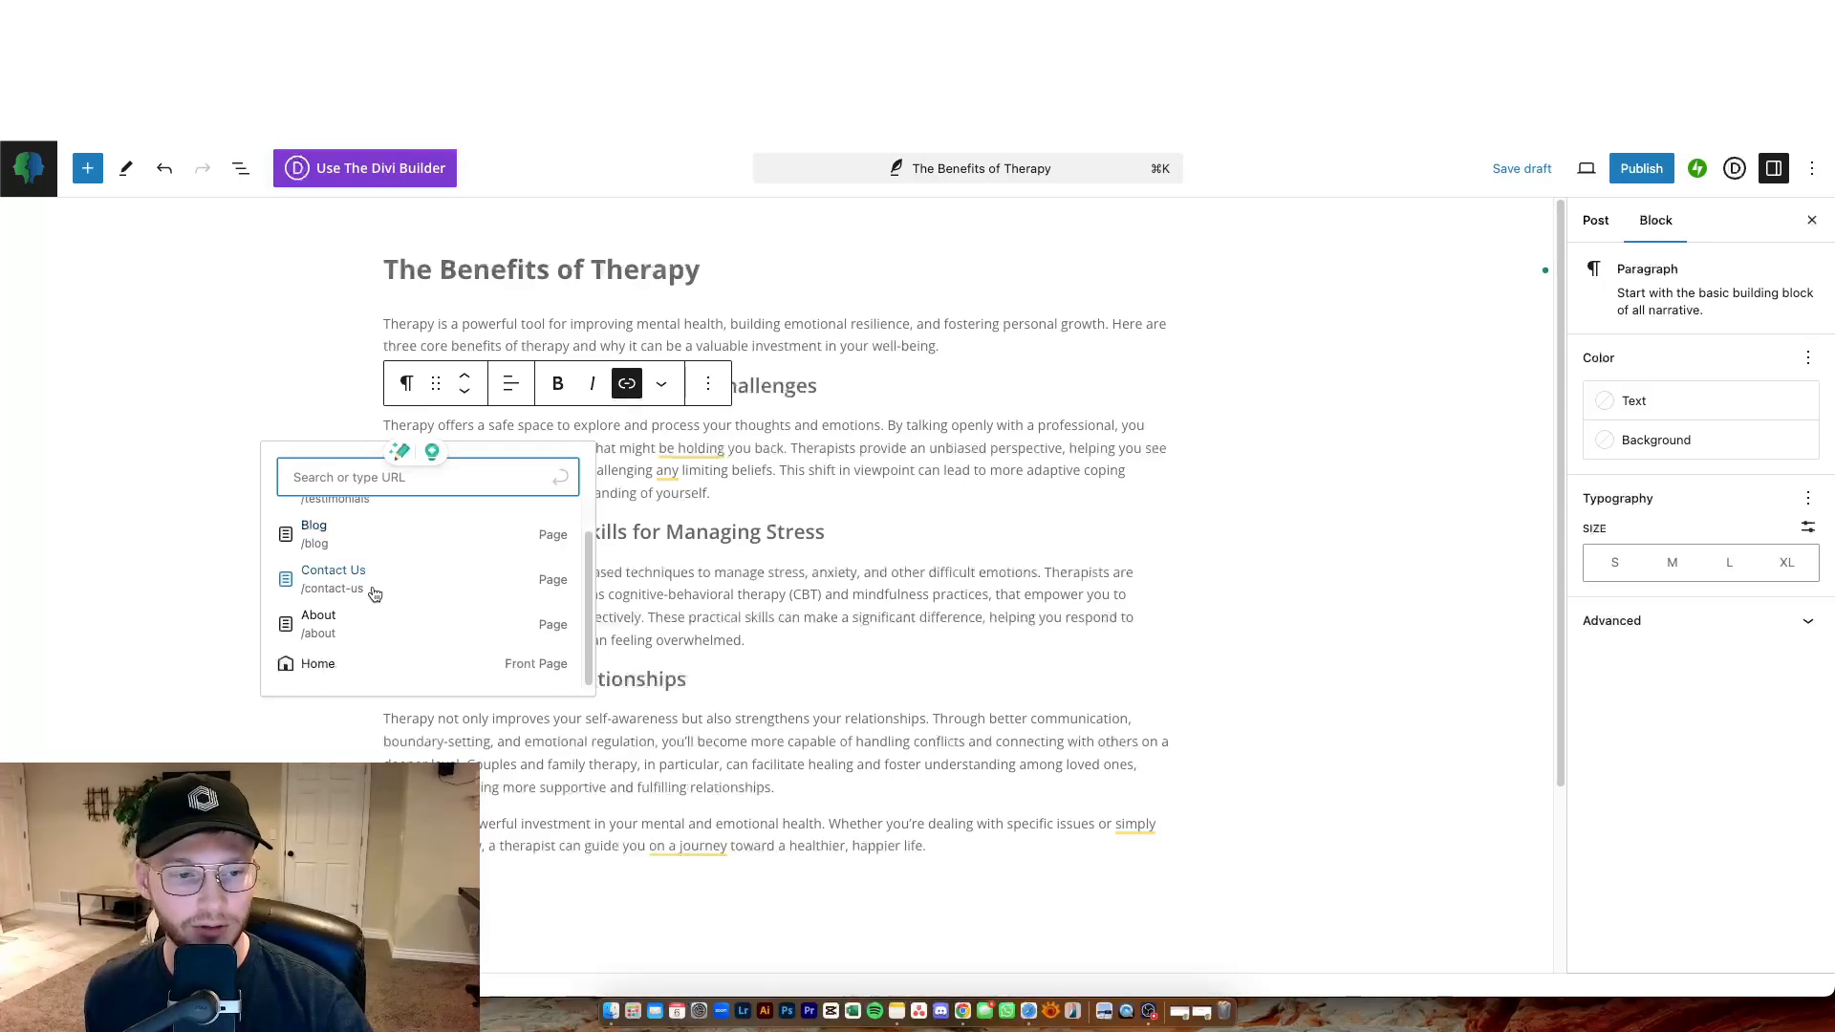
scroll(378, 590, up, 1)
click(349, 580)
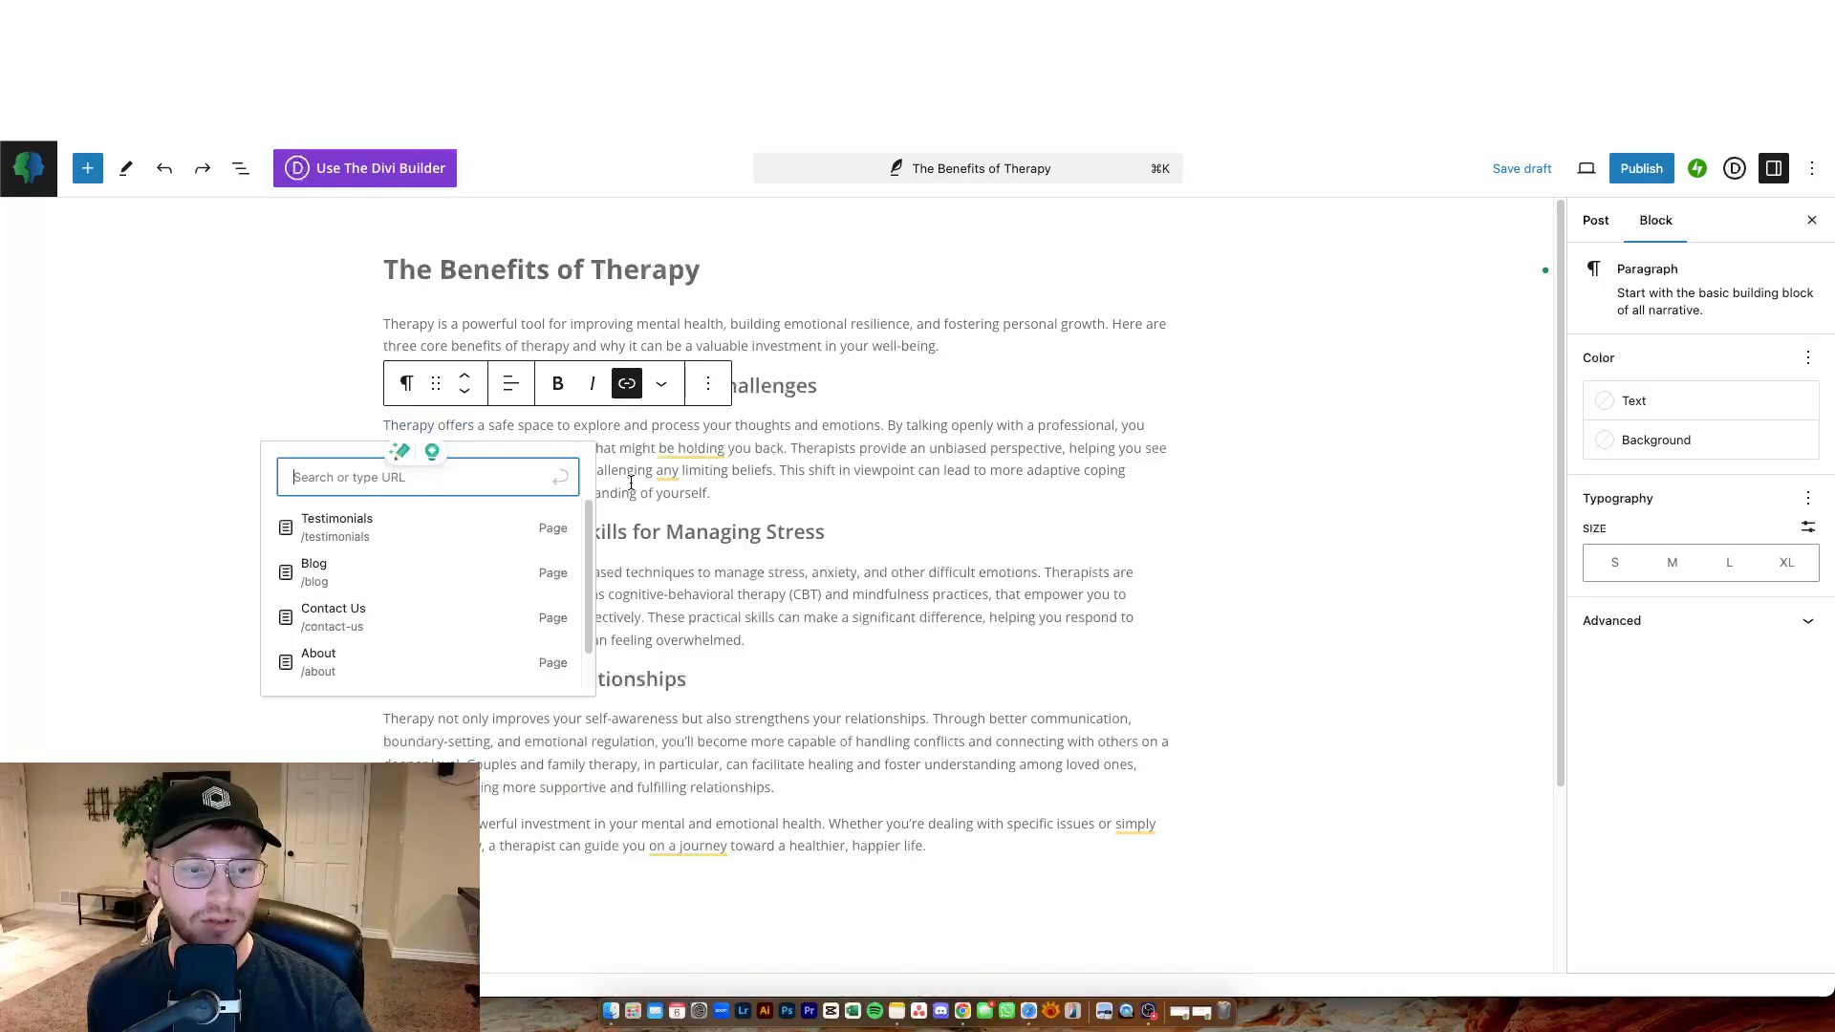
key(super+z)
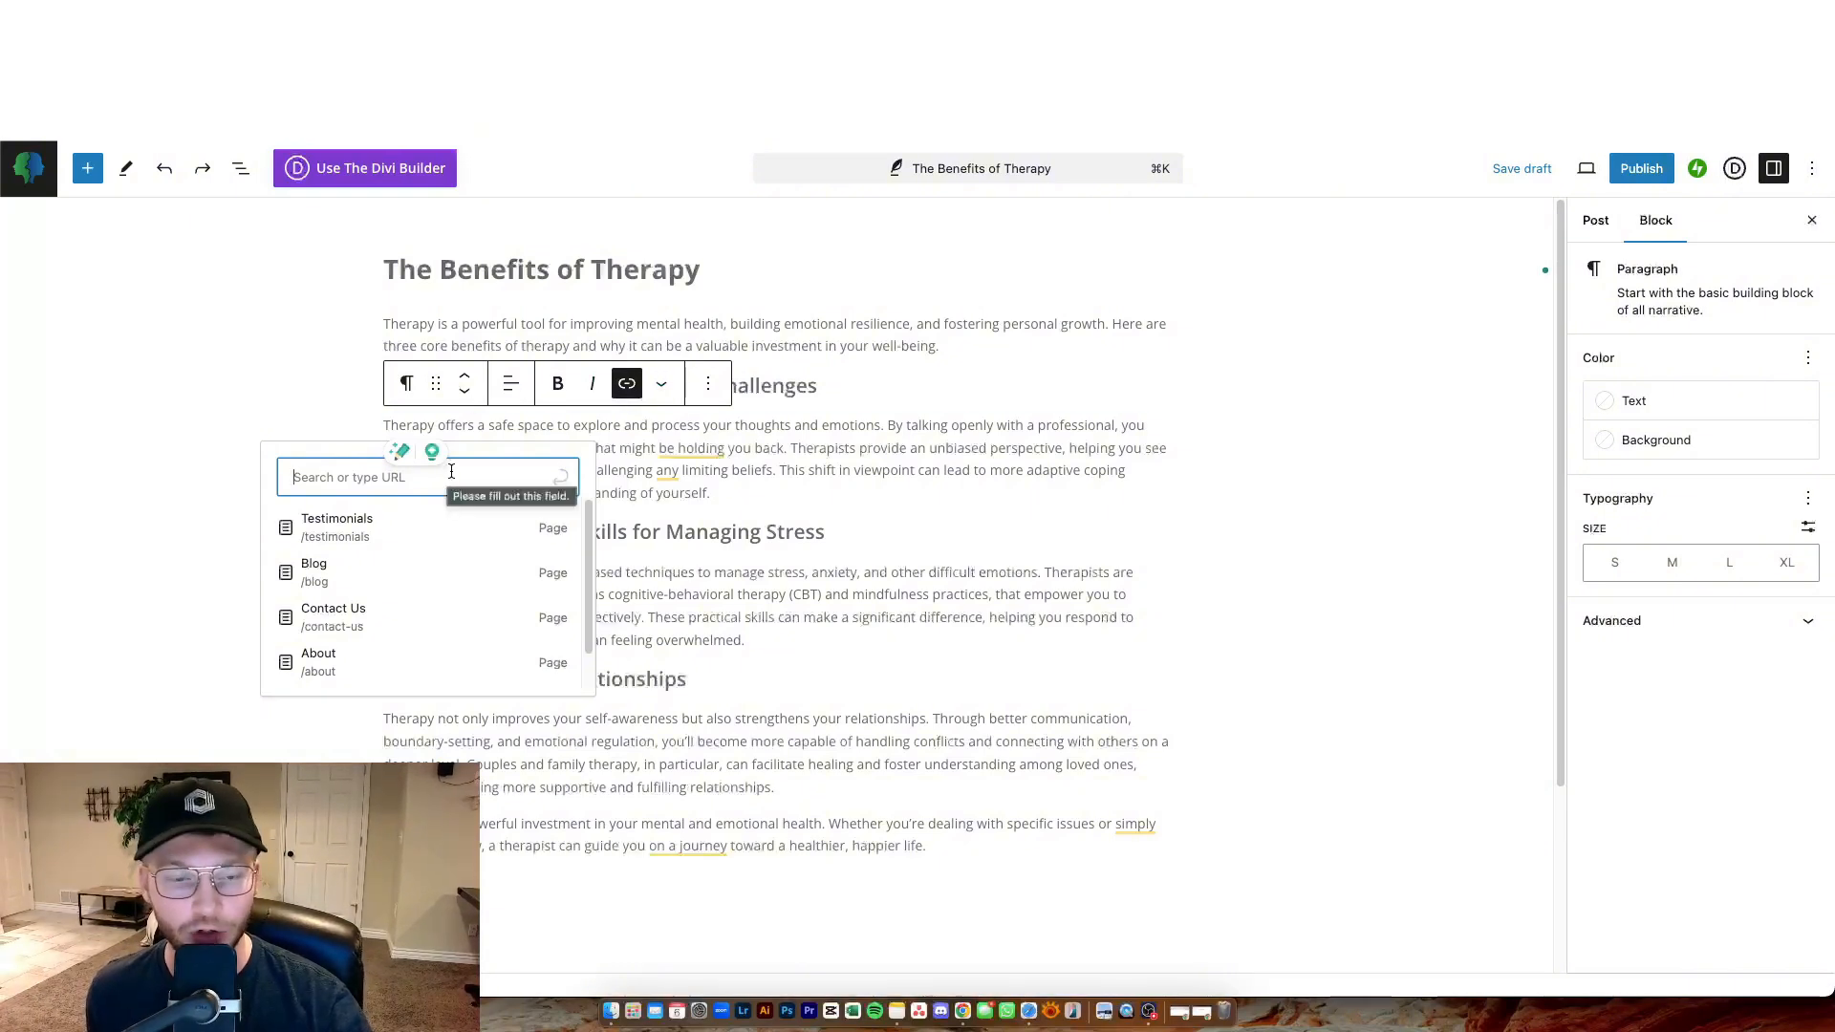
click(627, 390)
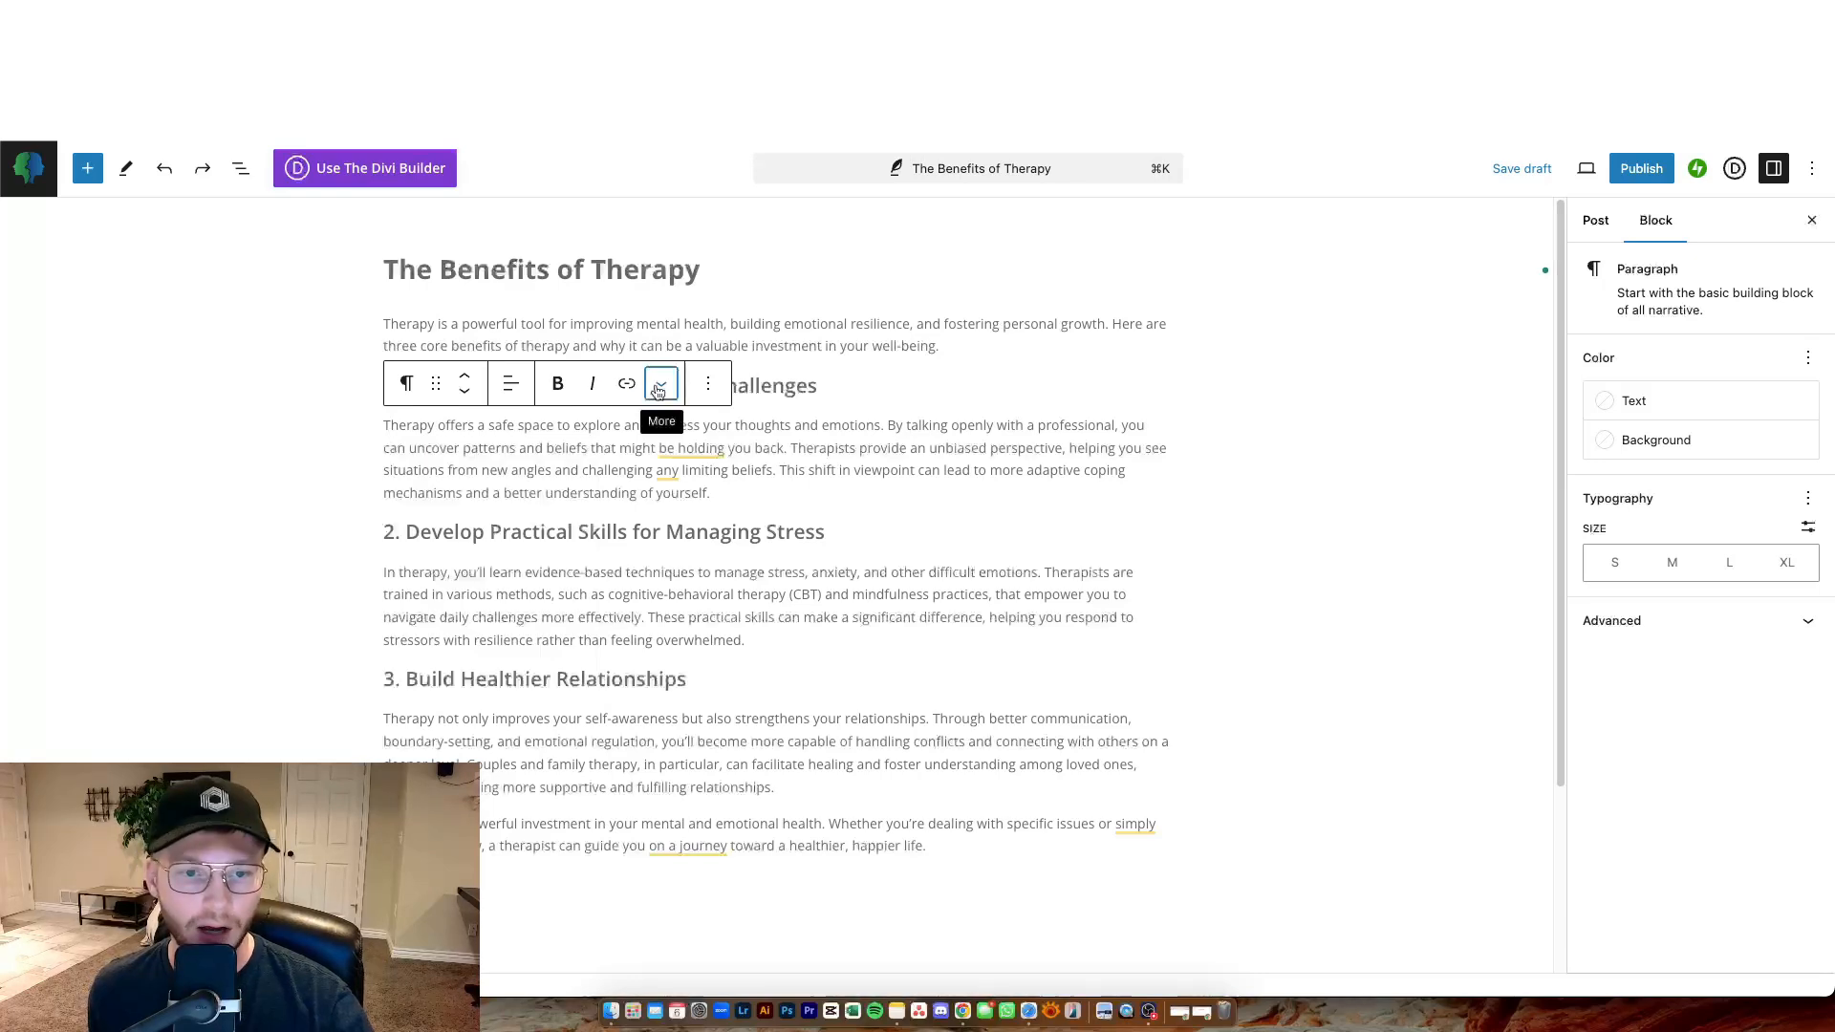
click(660, 388)
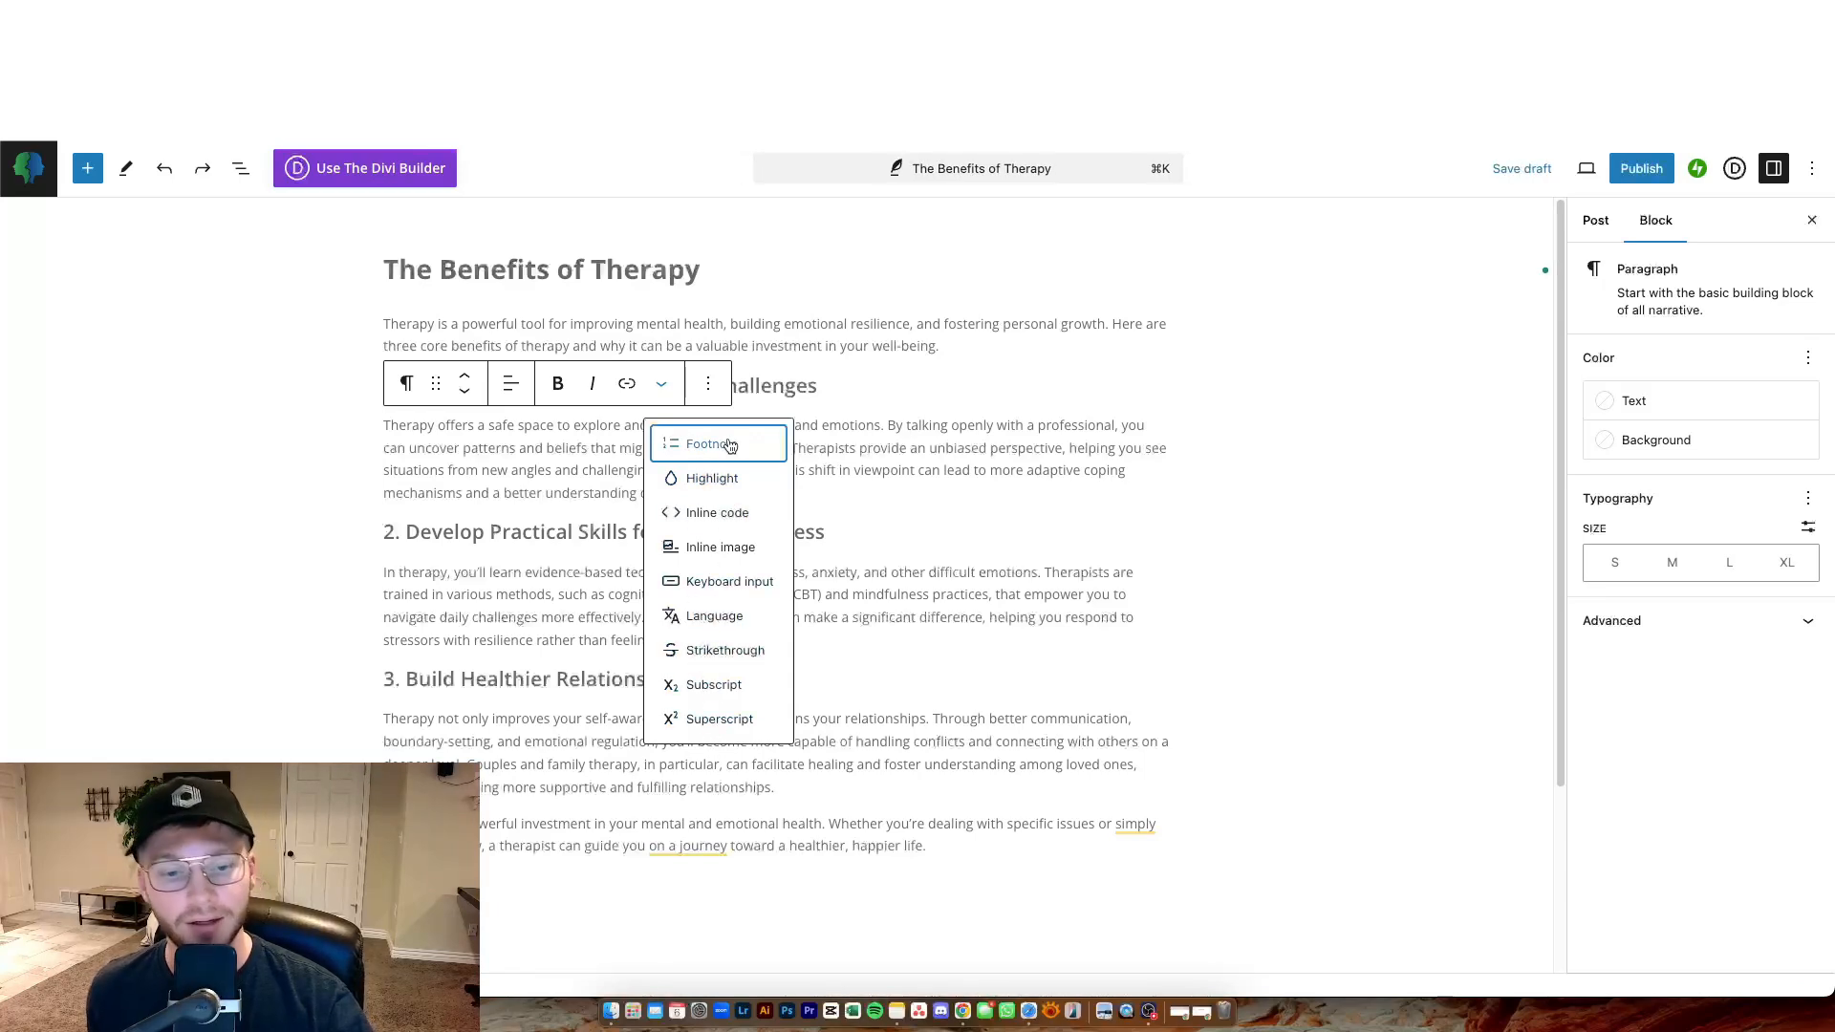
click(687, 389)
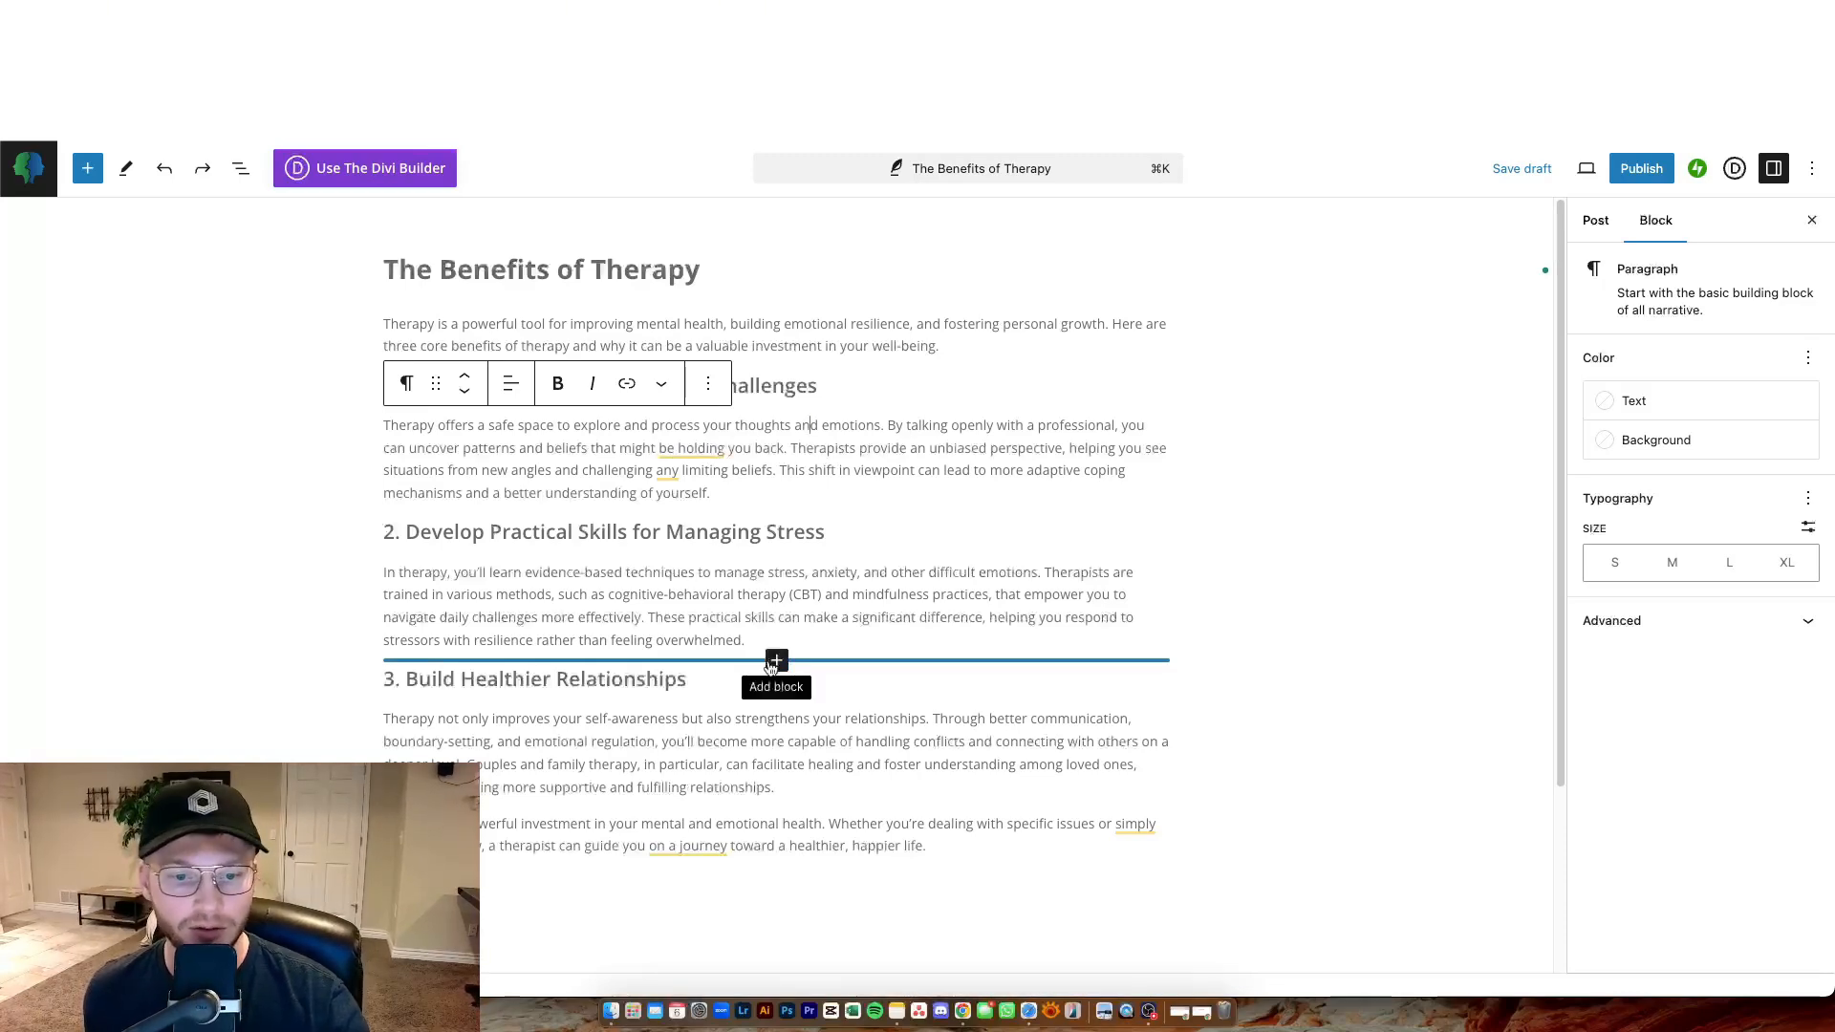
Insert an image block between sections 2 and 3 using 8.jpg from the media library.
click(776, 662)
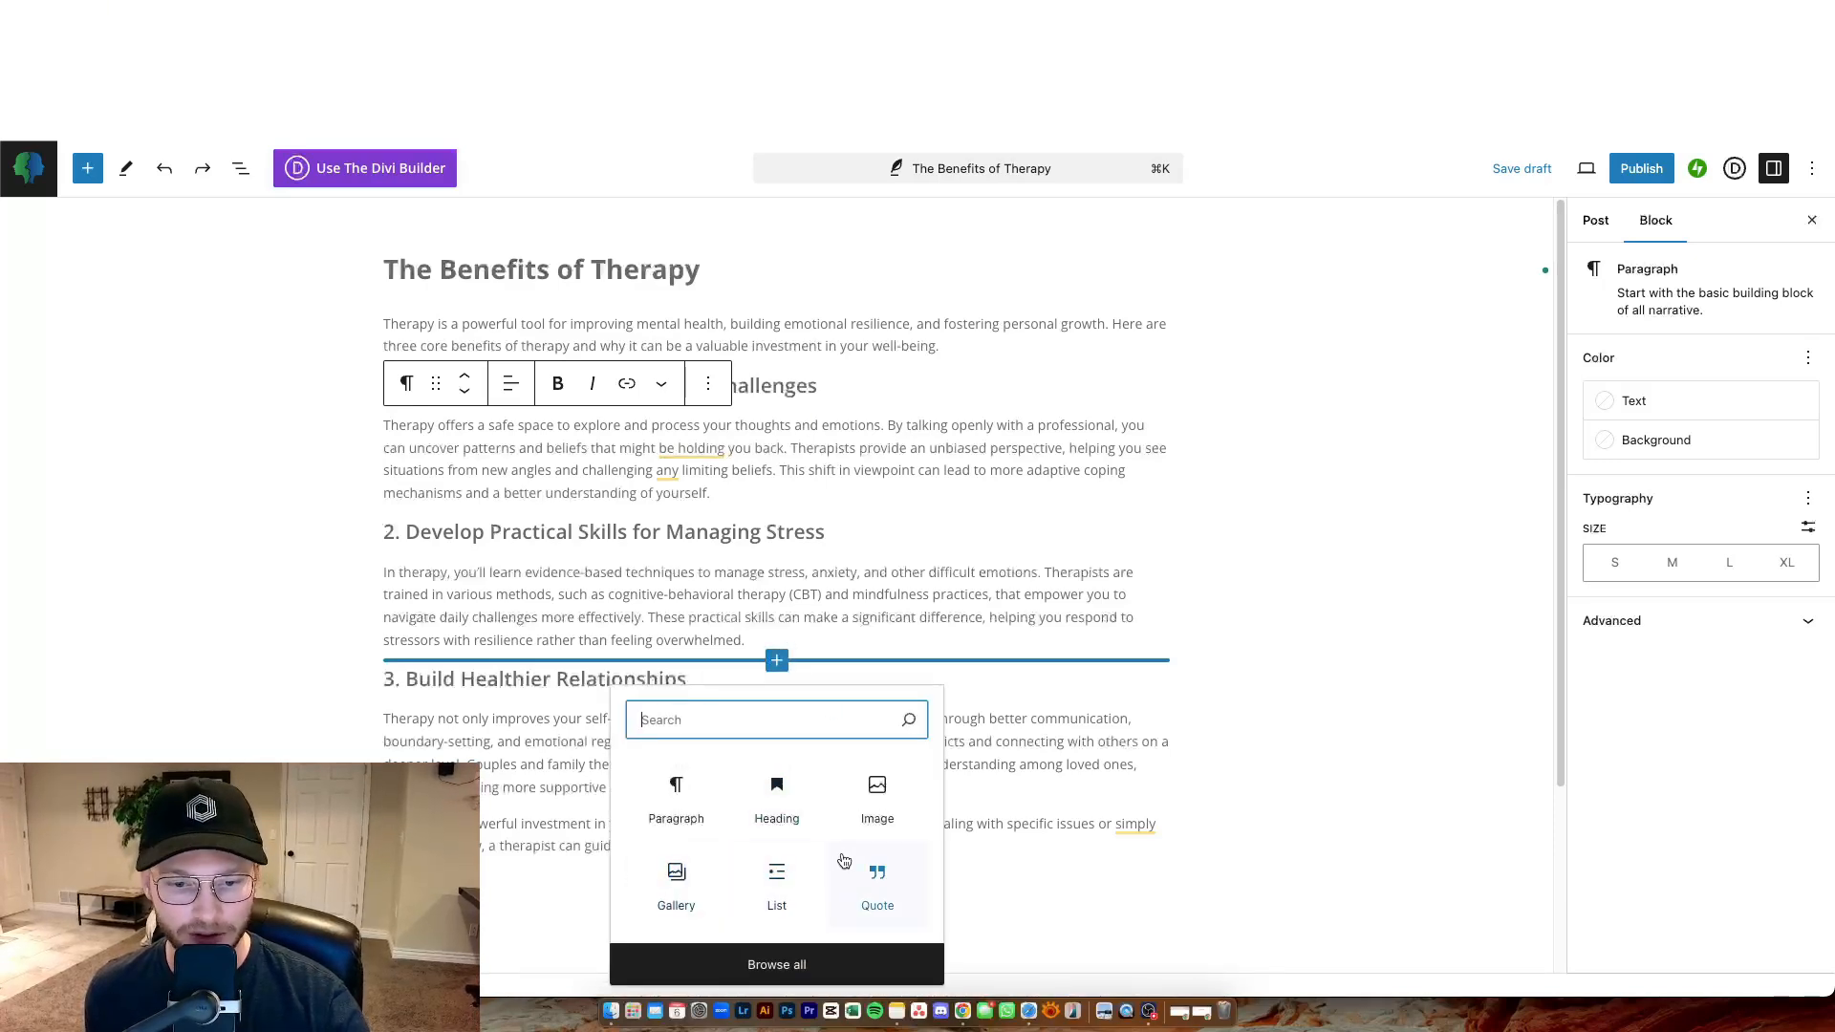
click(895, 810)
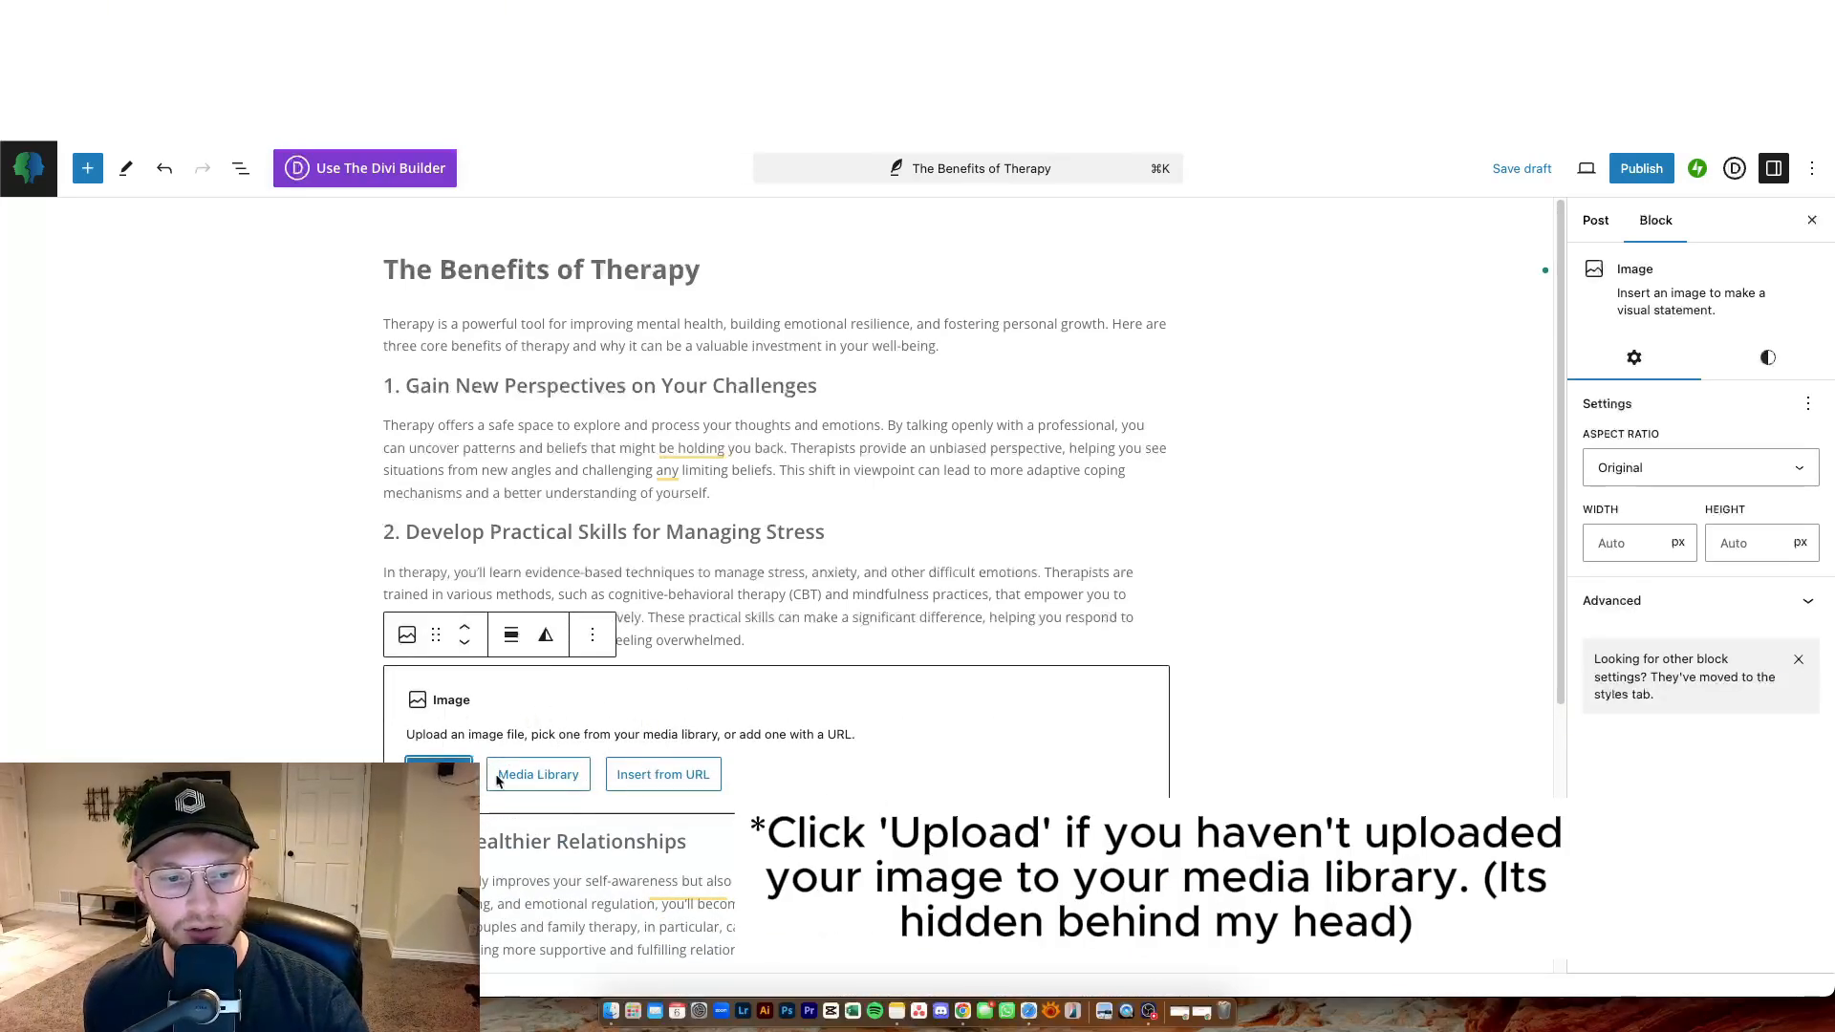
click(549, 776)
click(130, 403)
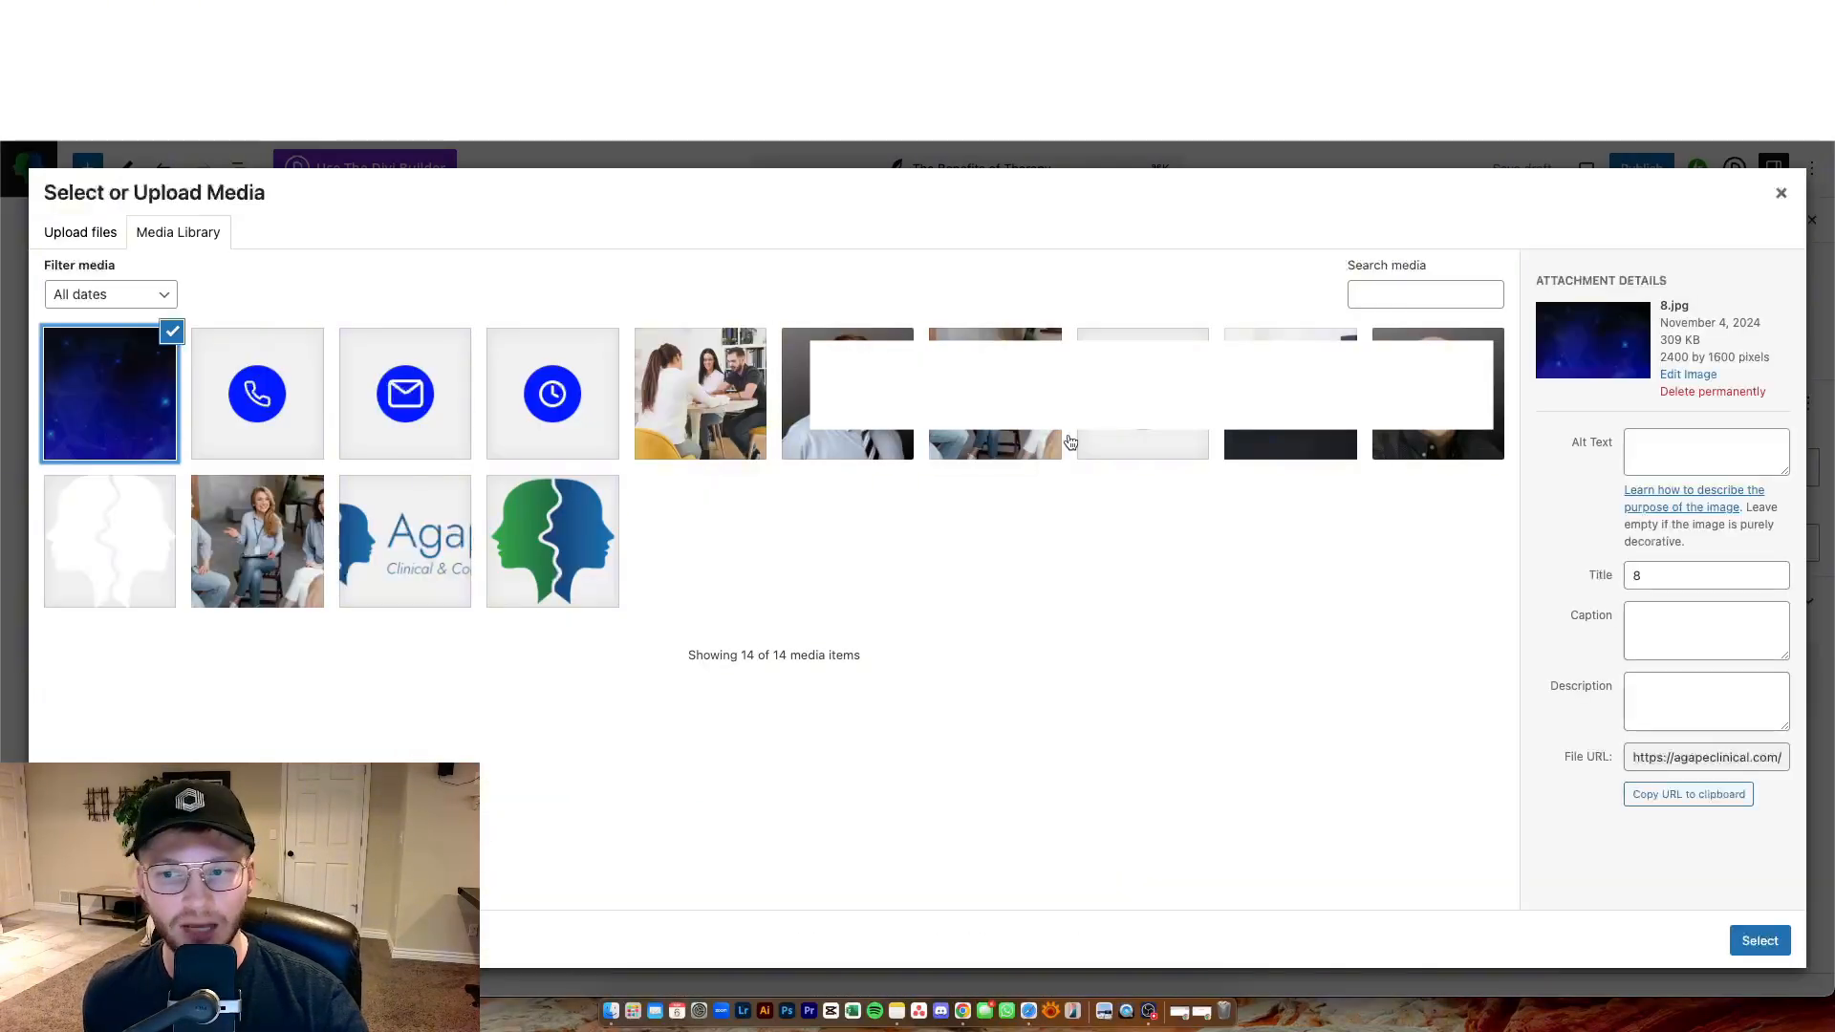
click(1759, 942)
scroll(1253, 558, down, 3)
scroll(1253, 558, up, 5)
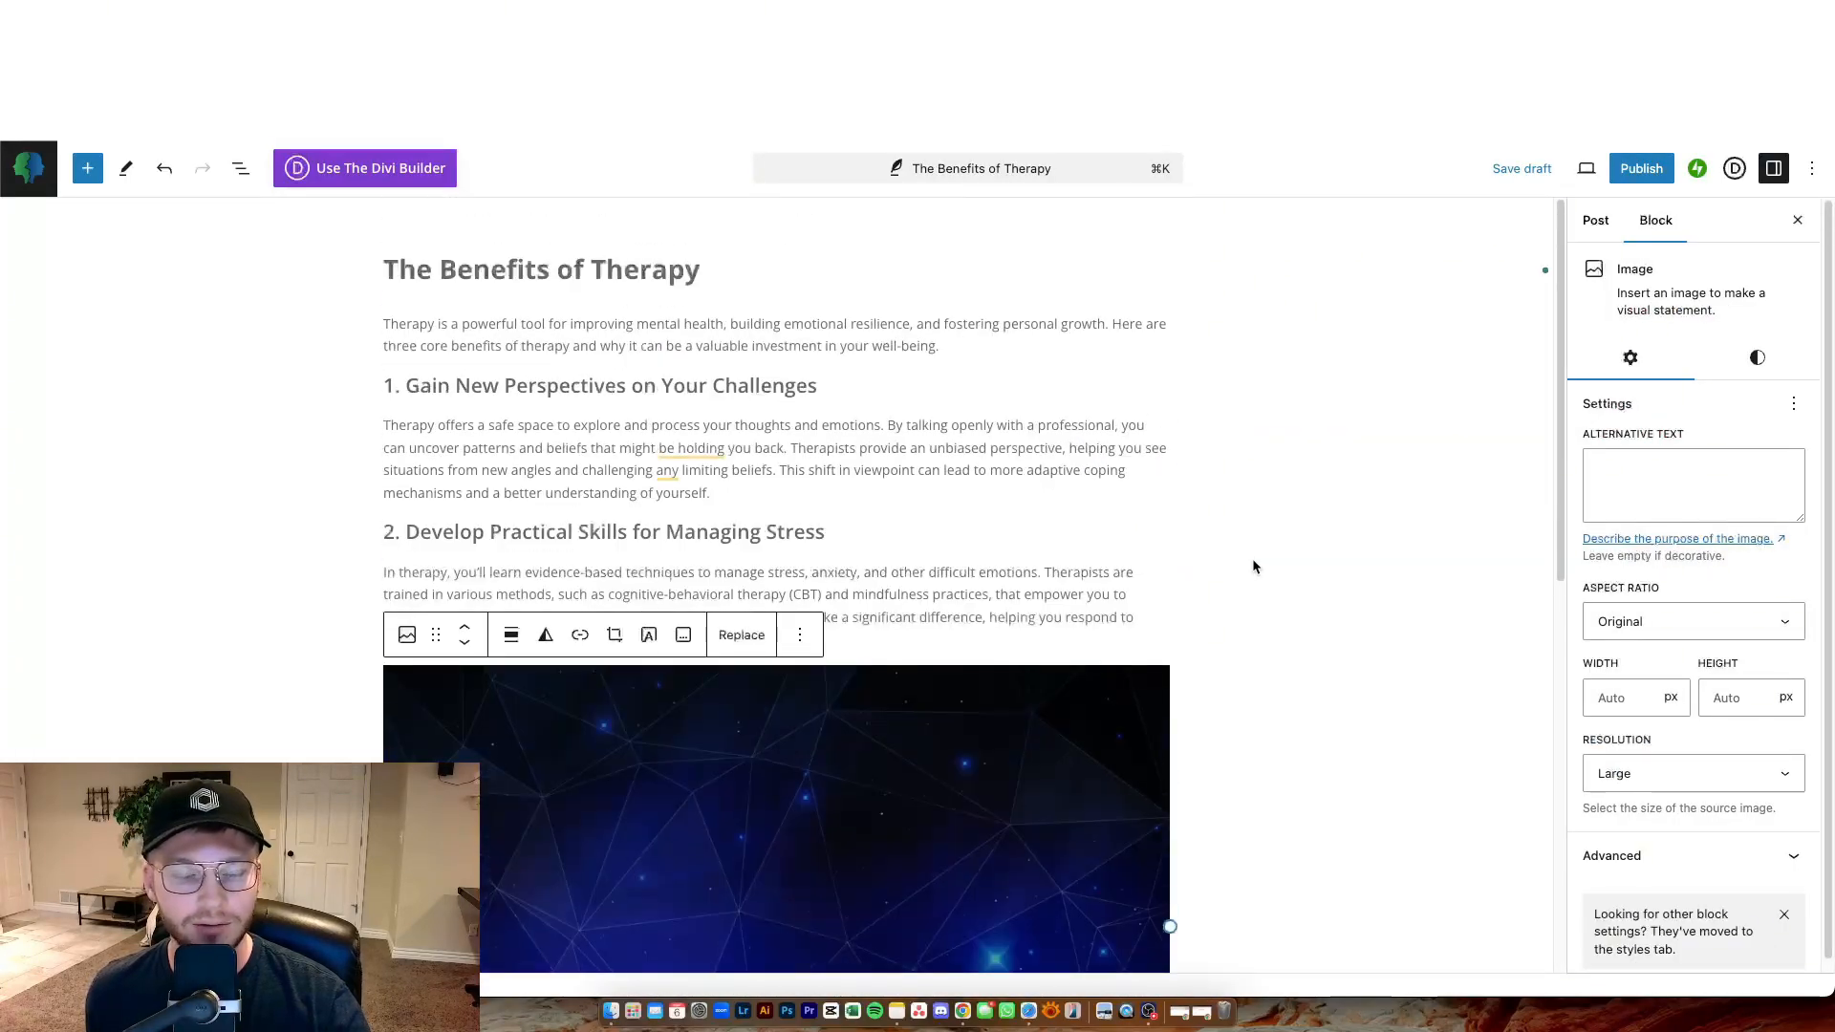
Try several aspect ratios for the inserted image, from Wide - 16:9 through Classic Portrait - 2:3.
scroll(1081, 633, down, 3)
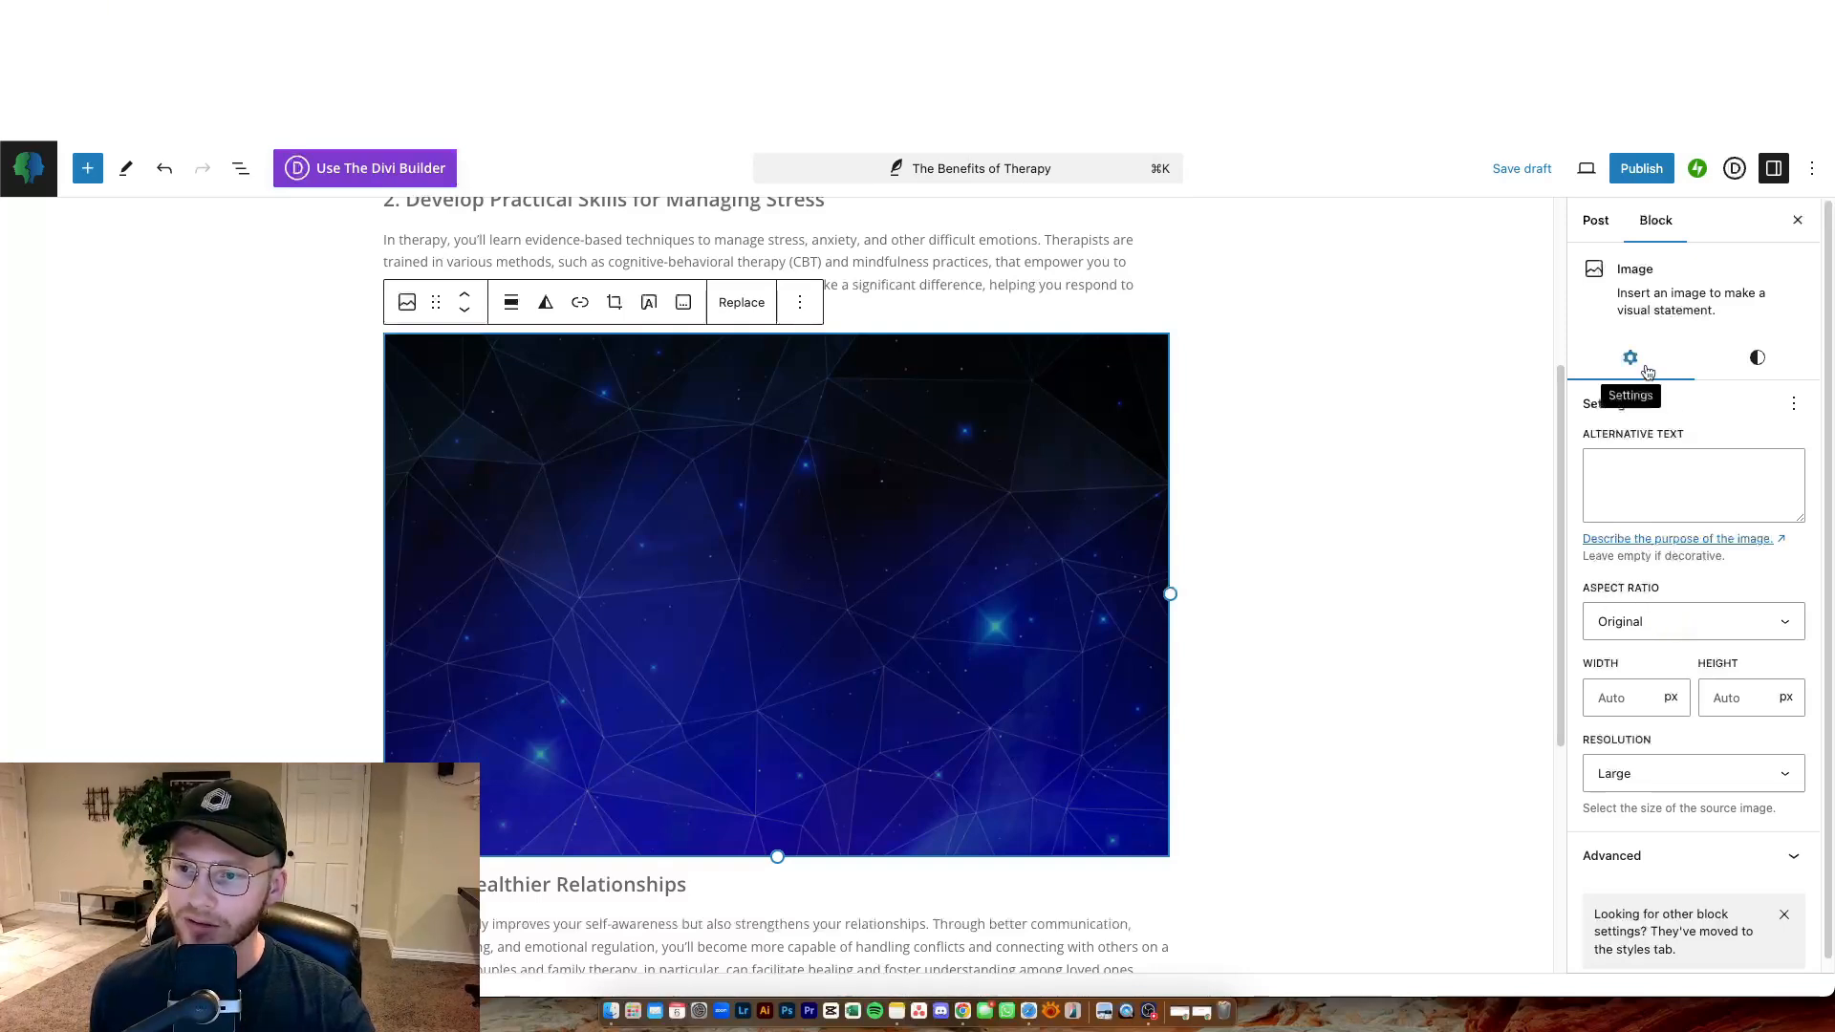
click(1654, 626)
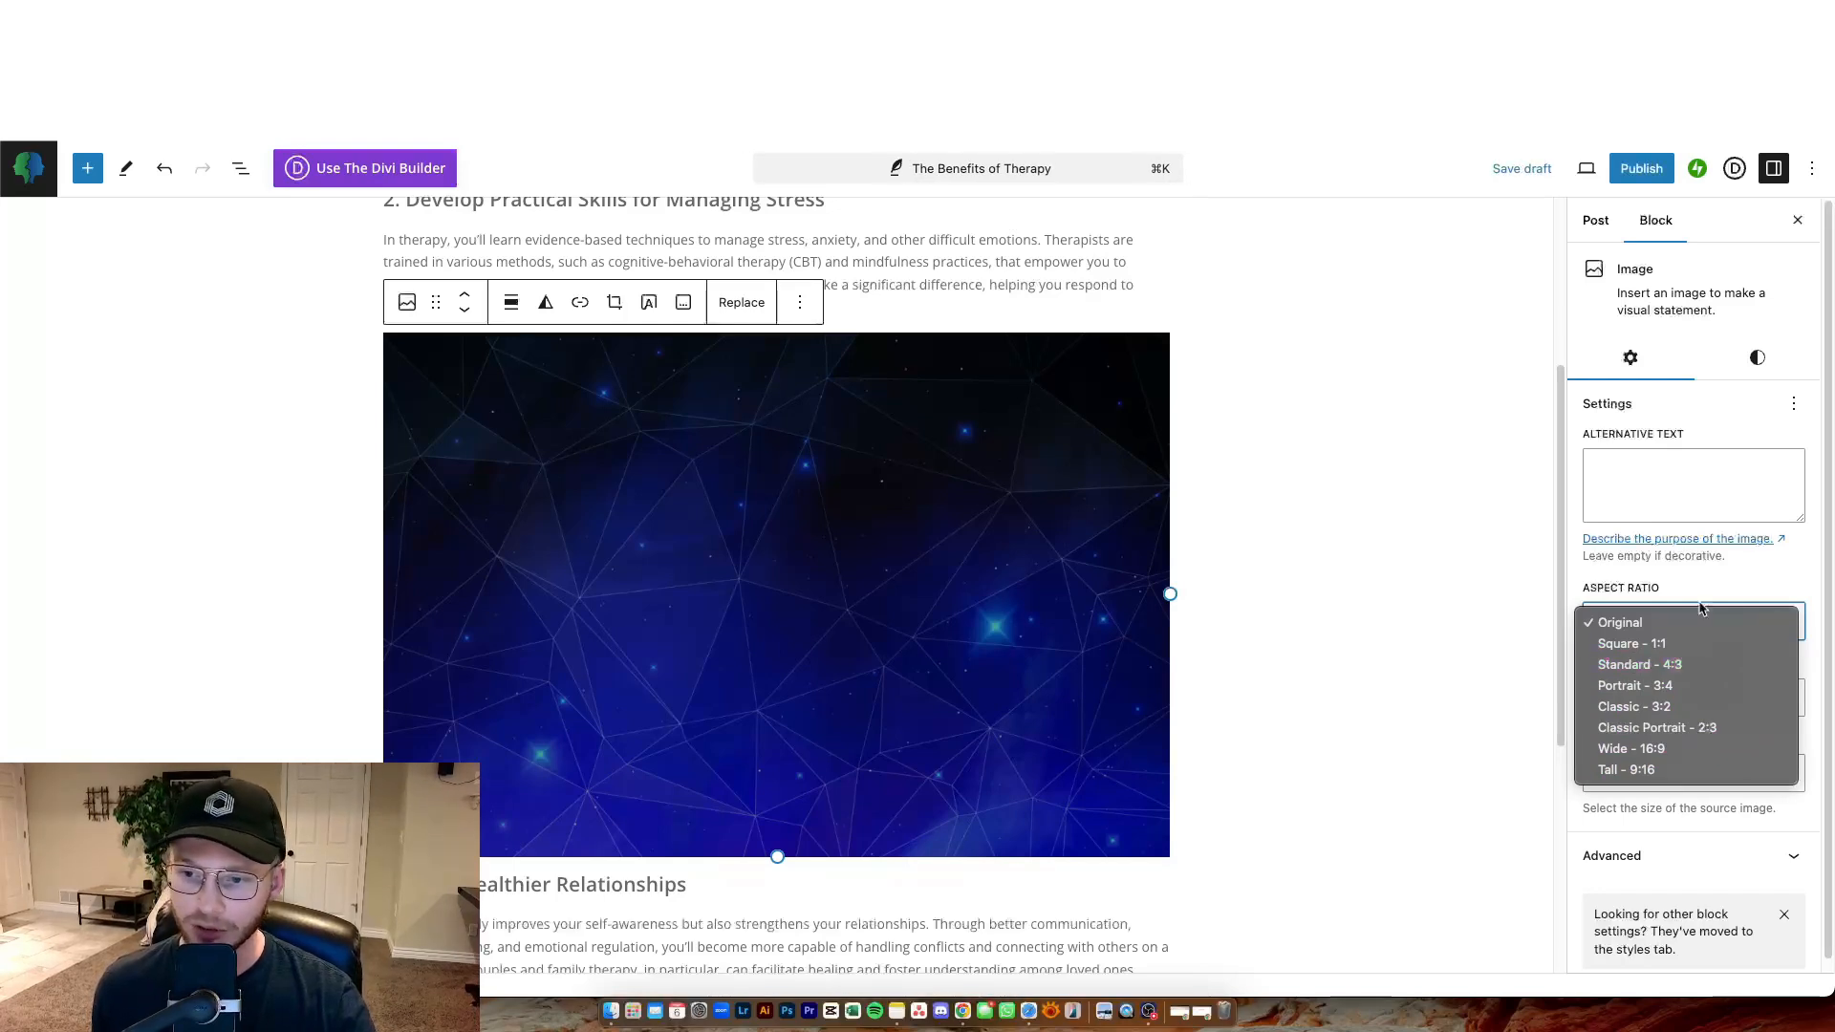
click(1769, 600)
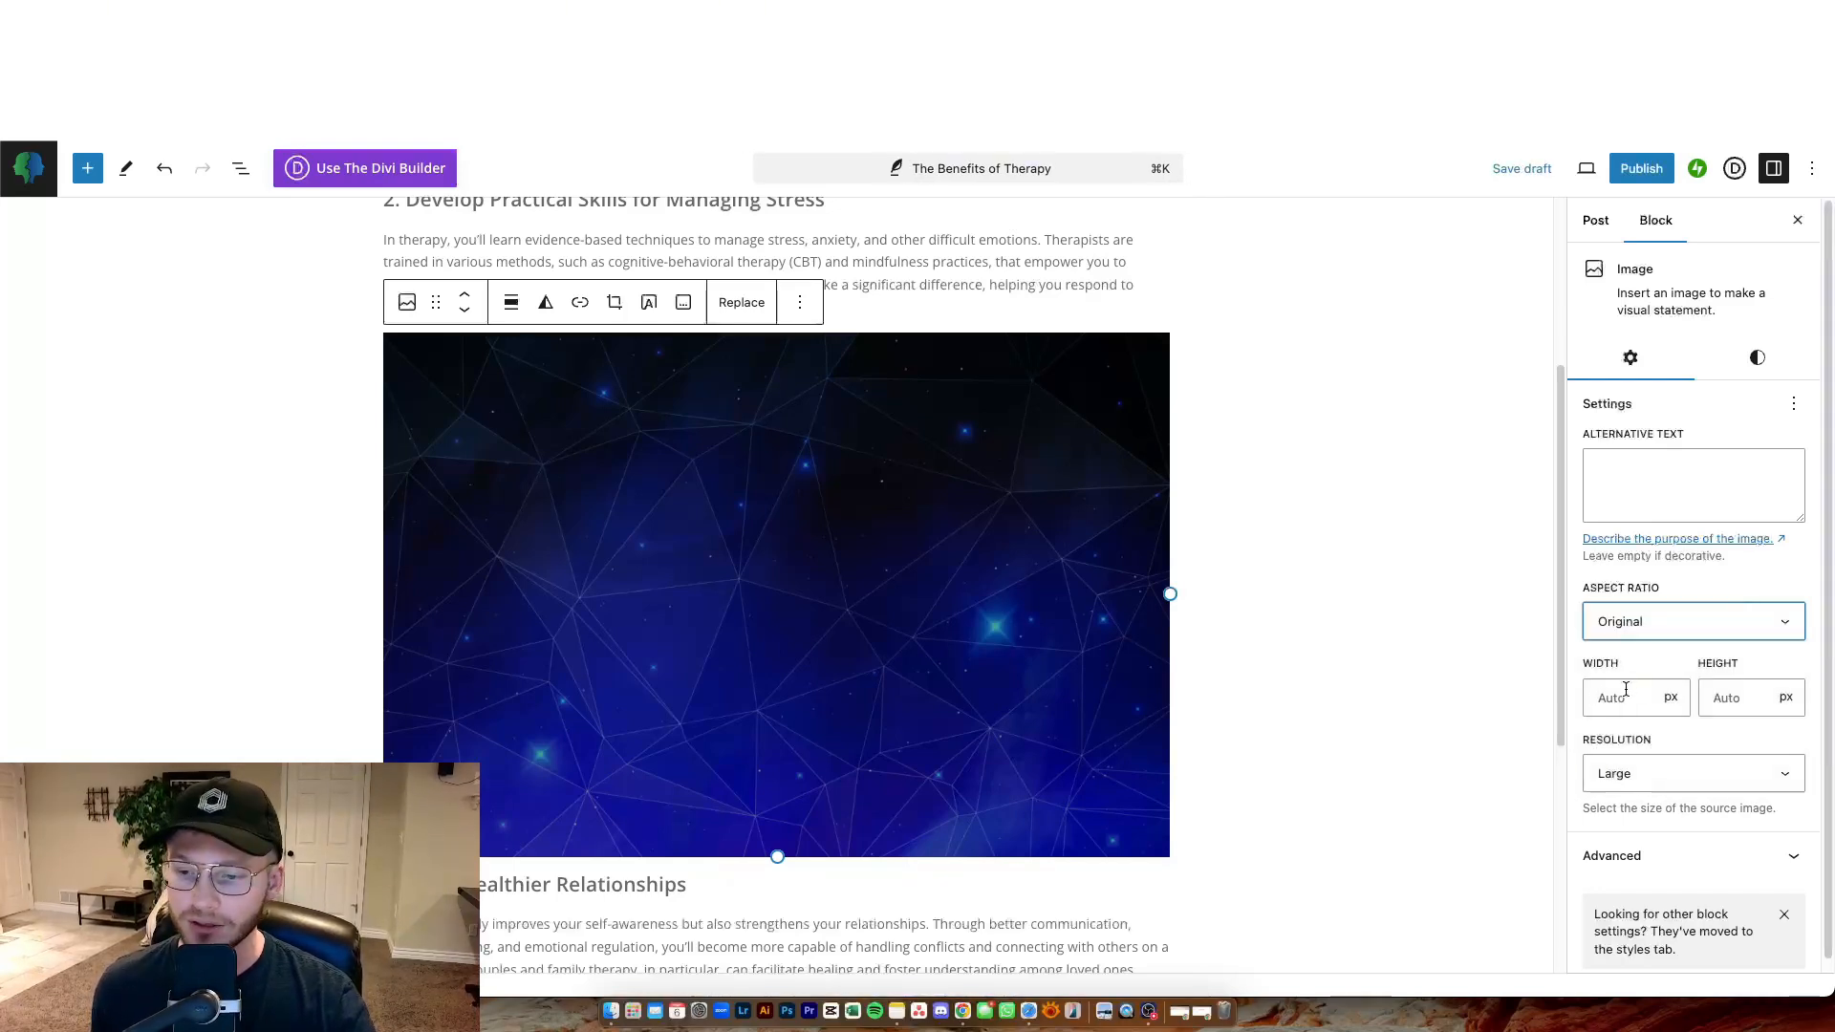
click(1654, 633)
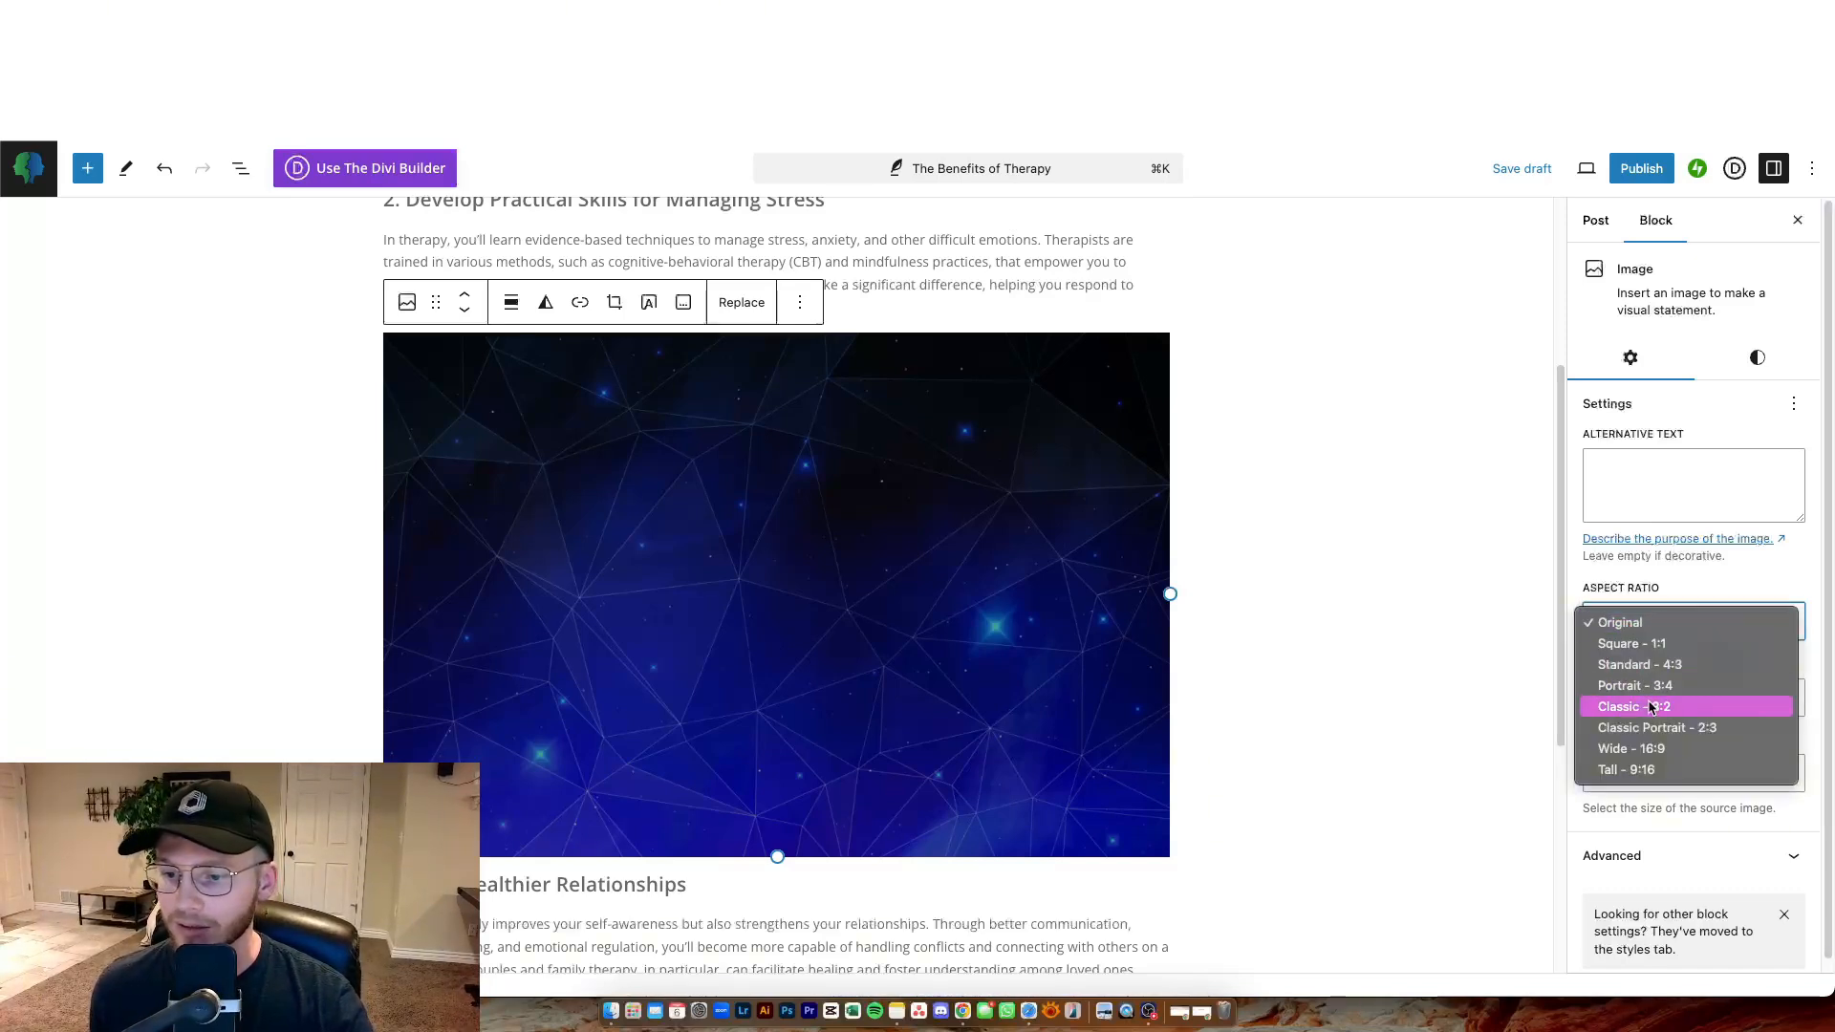
click(1656, 749)
click(1658, 622)
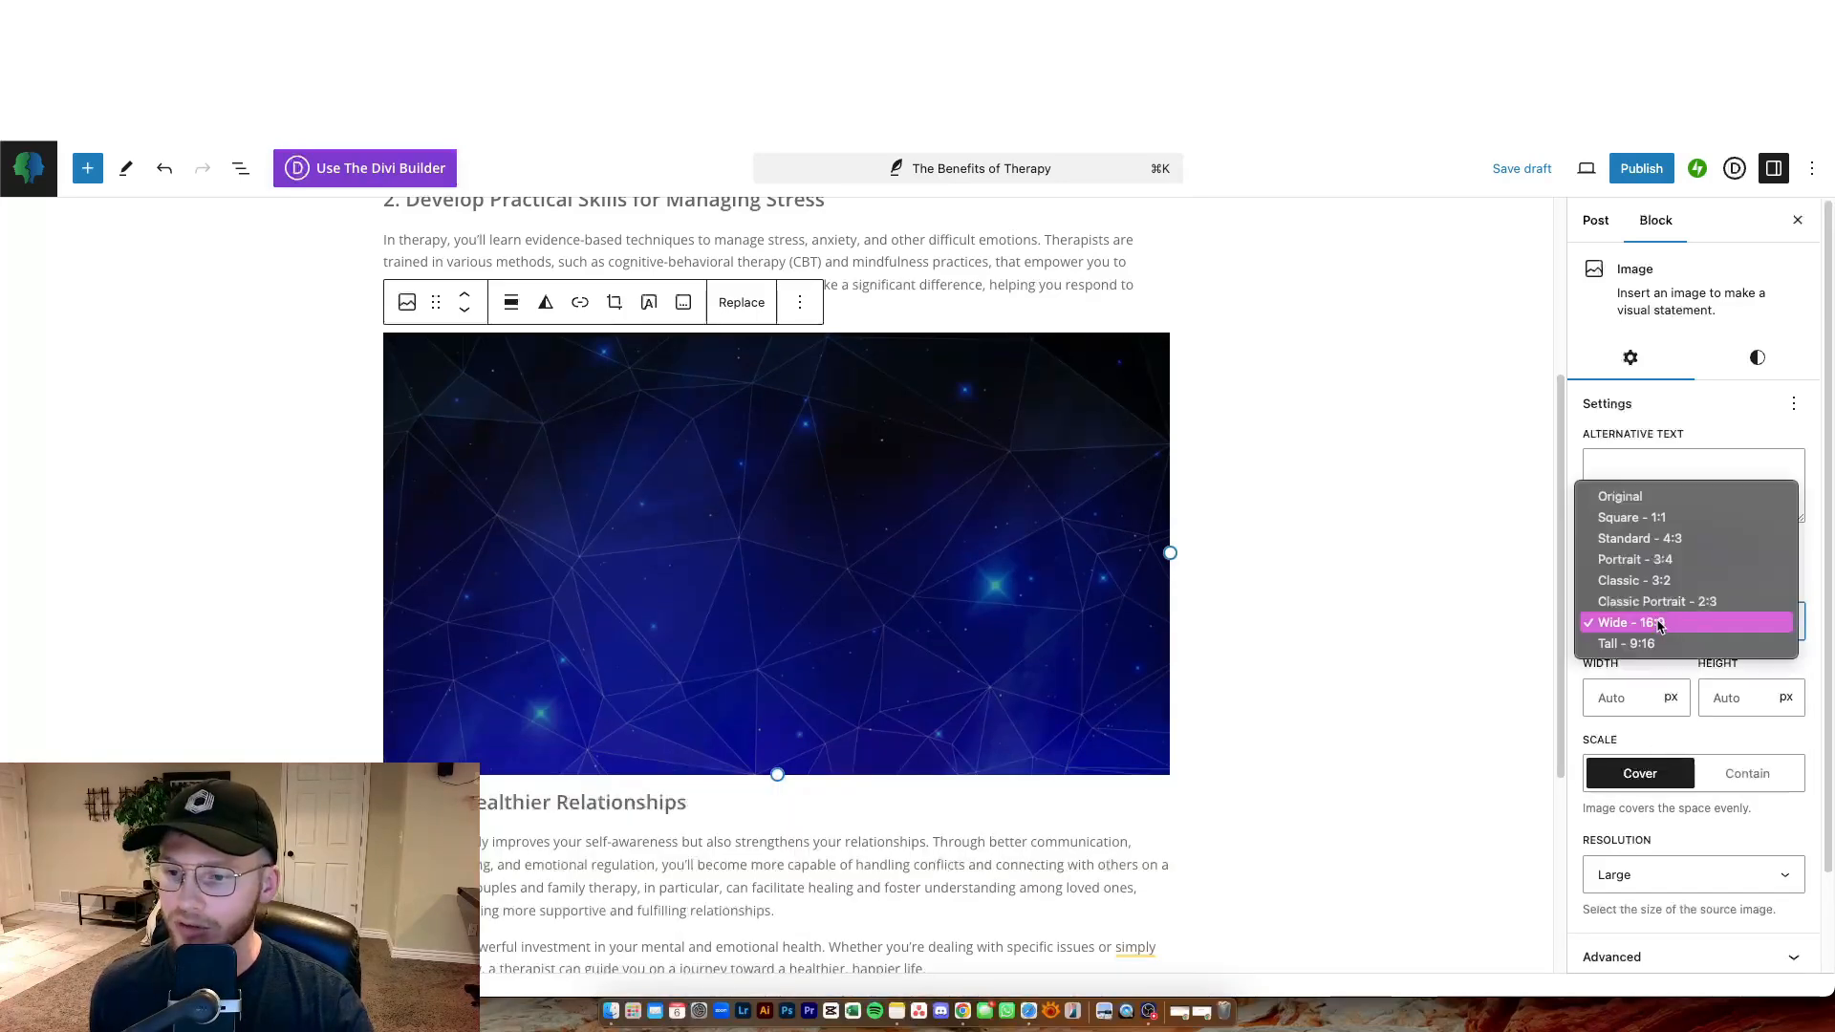
click(1639, 520)
click(1668, 624)
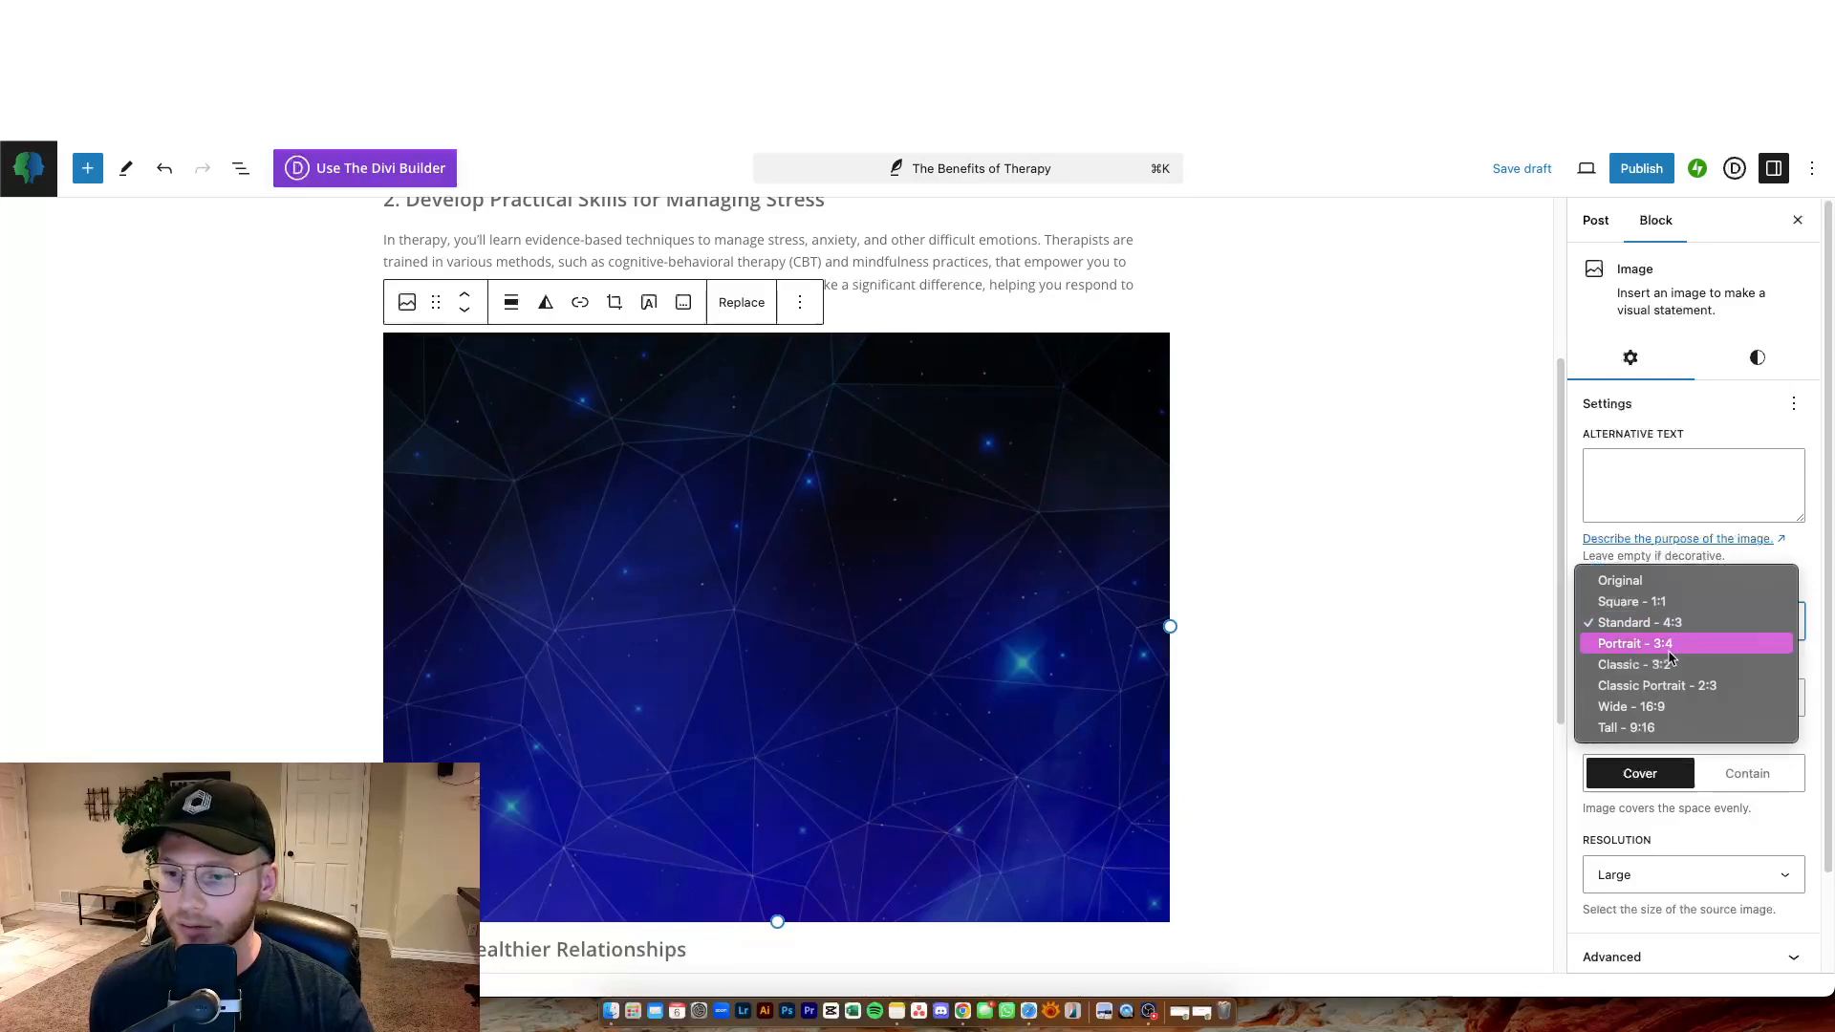
click(1669, 645)
click(1669, 626)
click(1672, 645)
click(1680, 626)
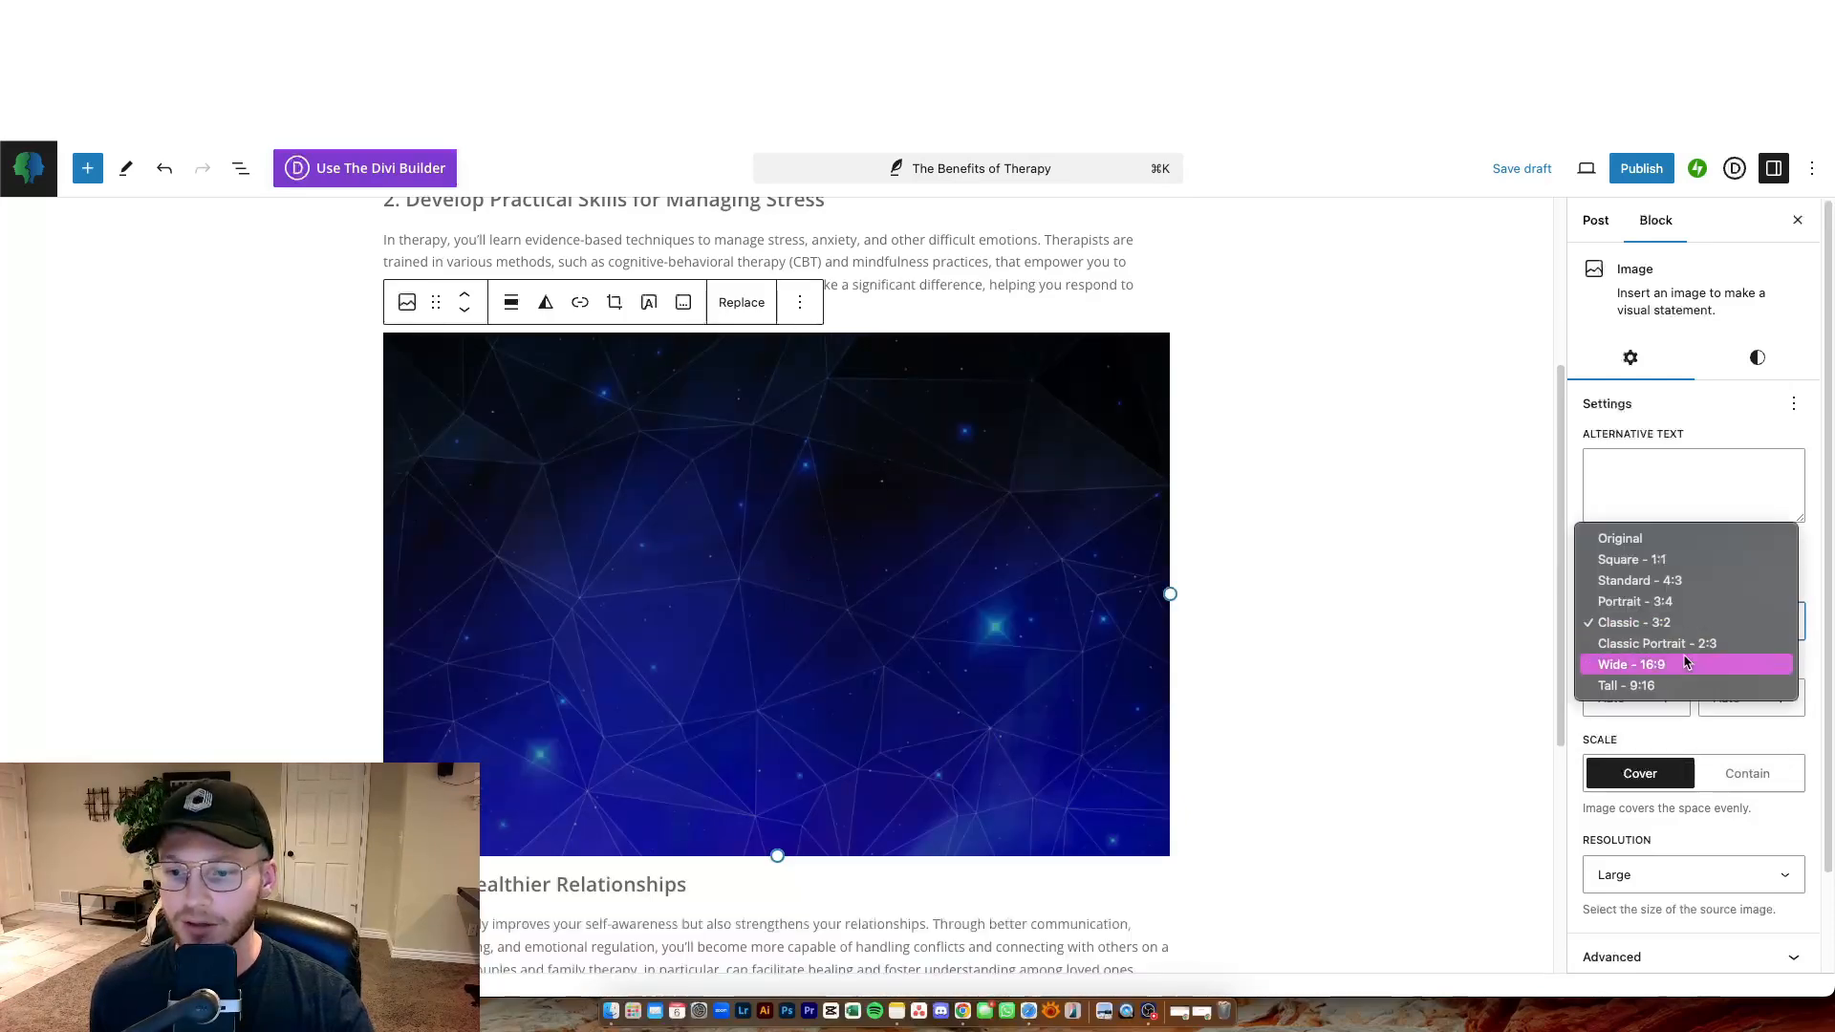
click(1672, 644)
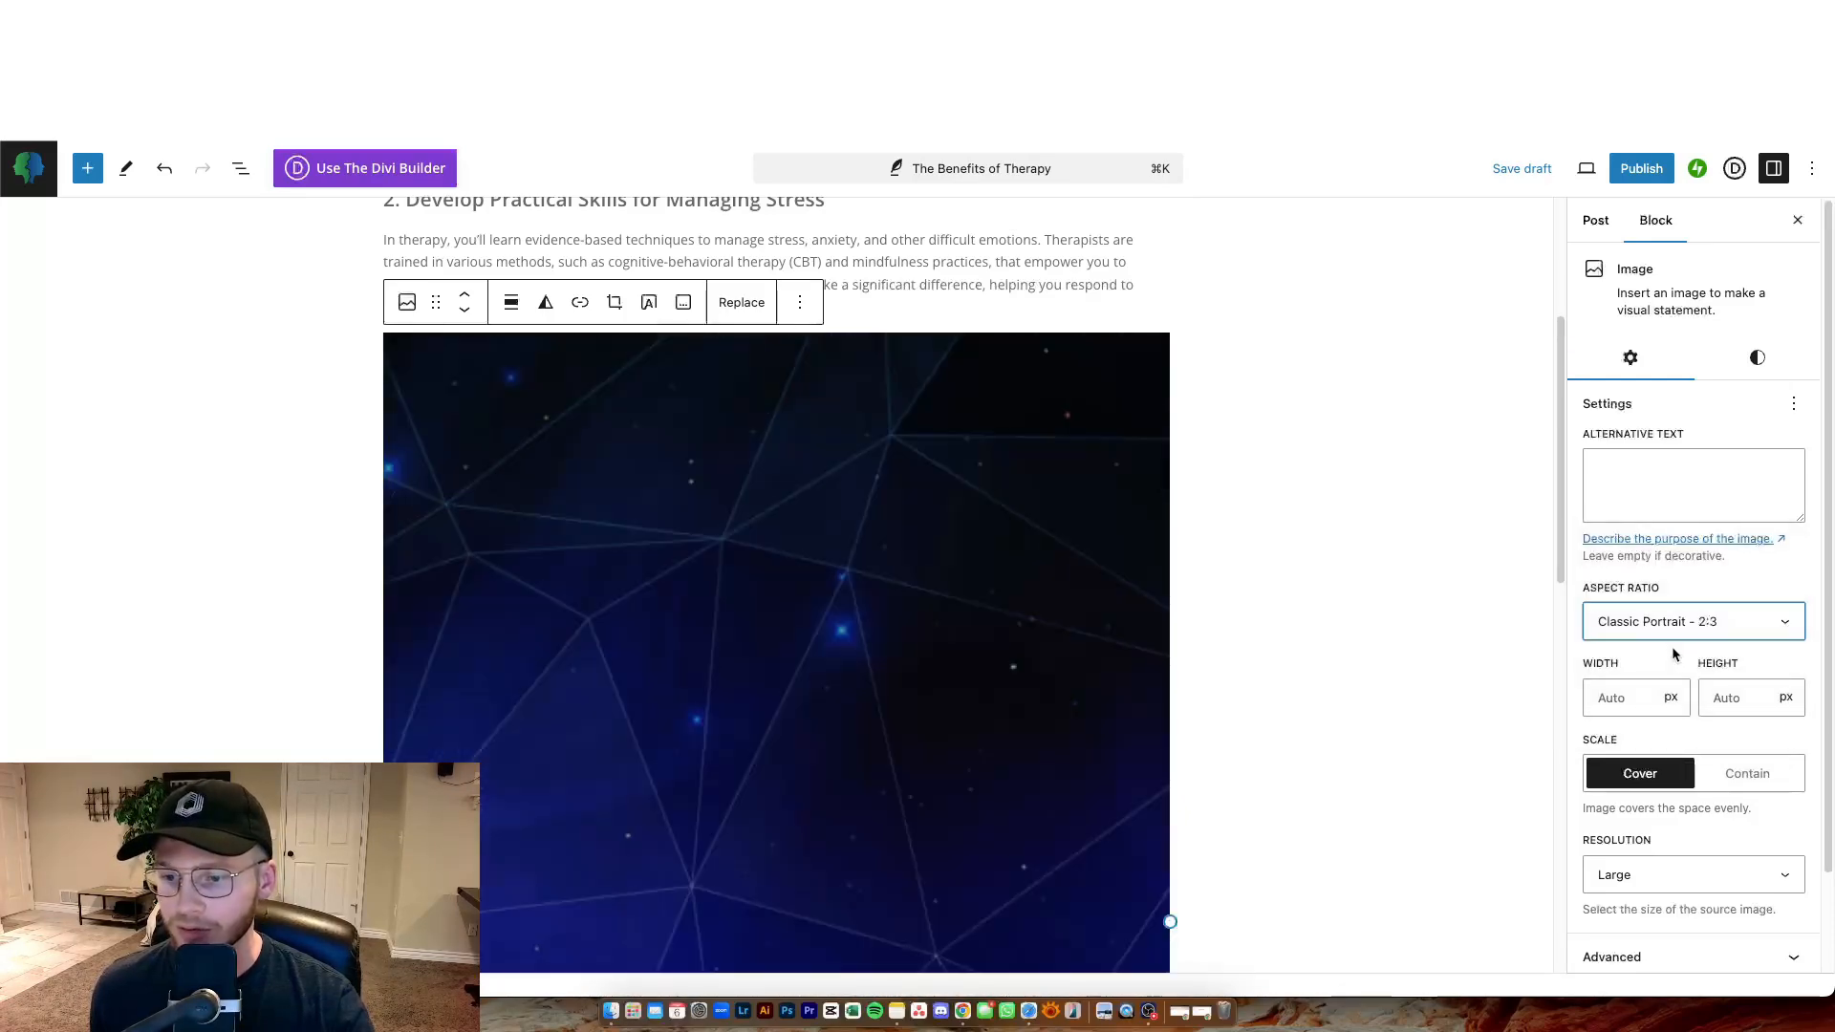
Try setting the image's width and height to 100 px, then clear both fields back to Auto.
click(1625, 697)
text(10)
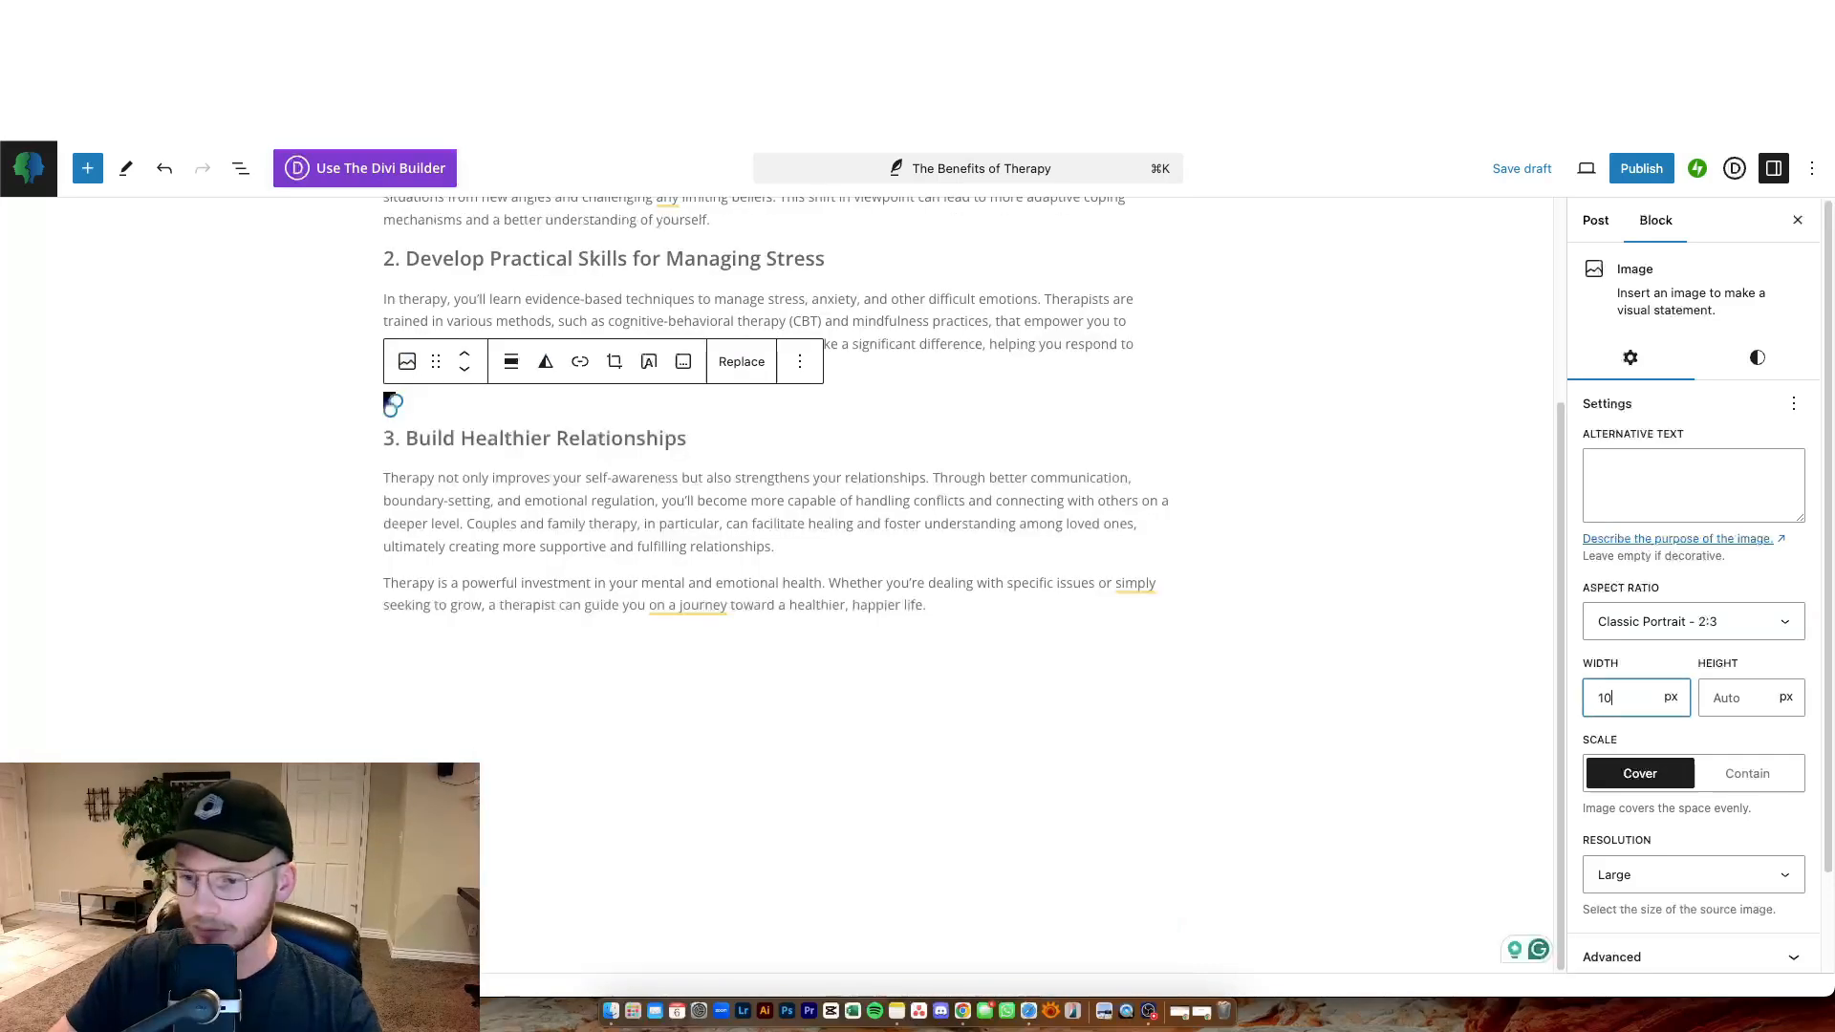
text(0)
key(Tab)
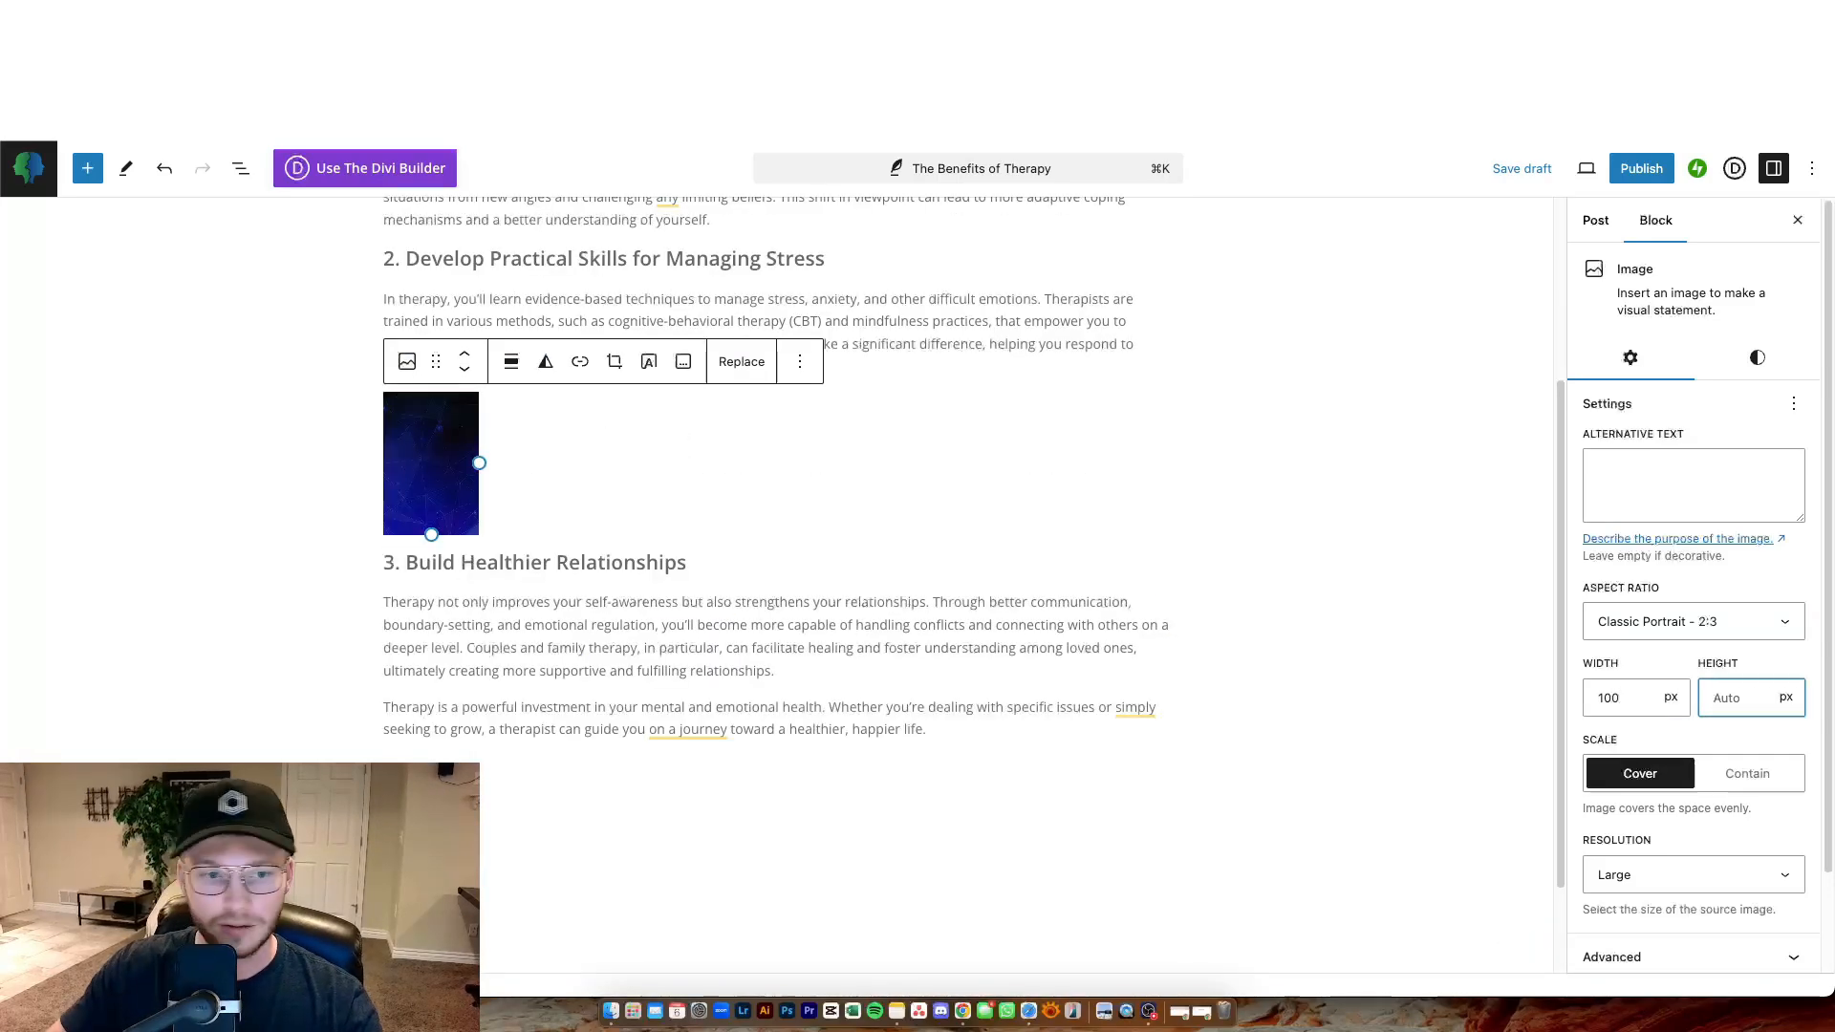
text(100)
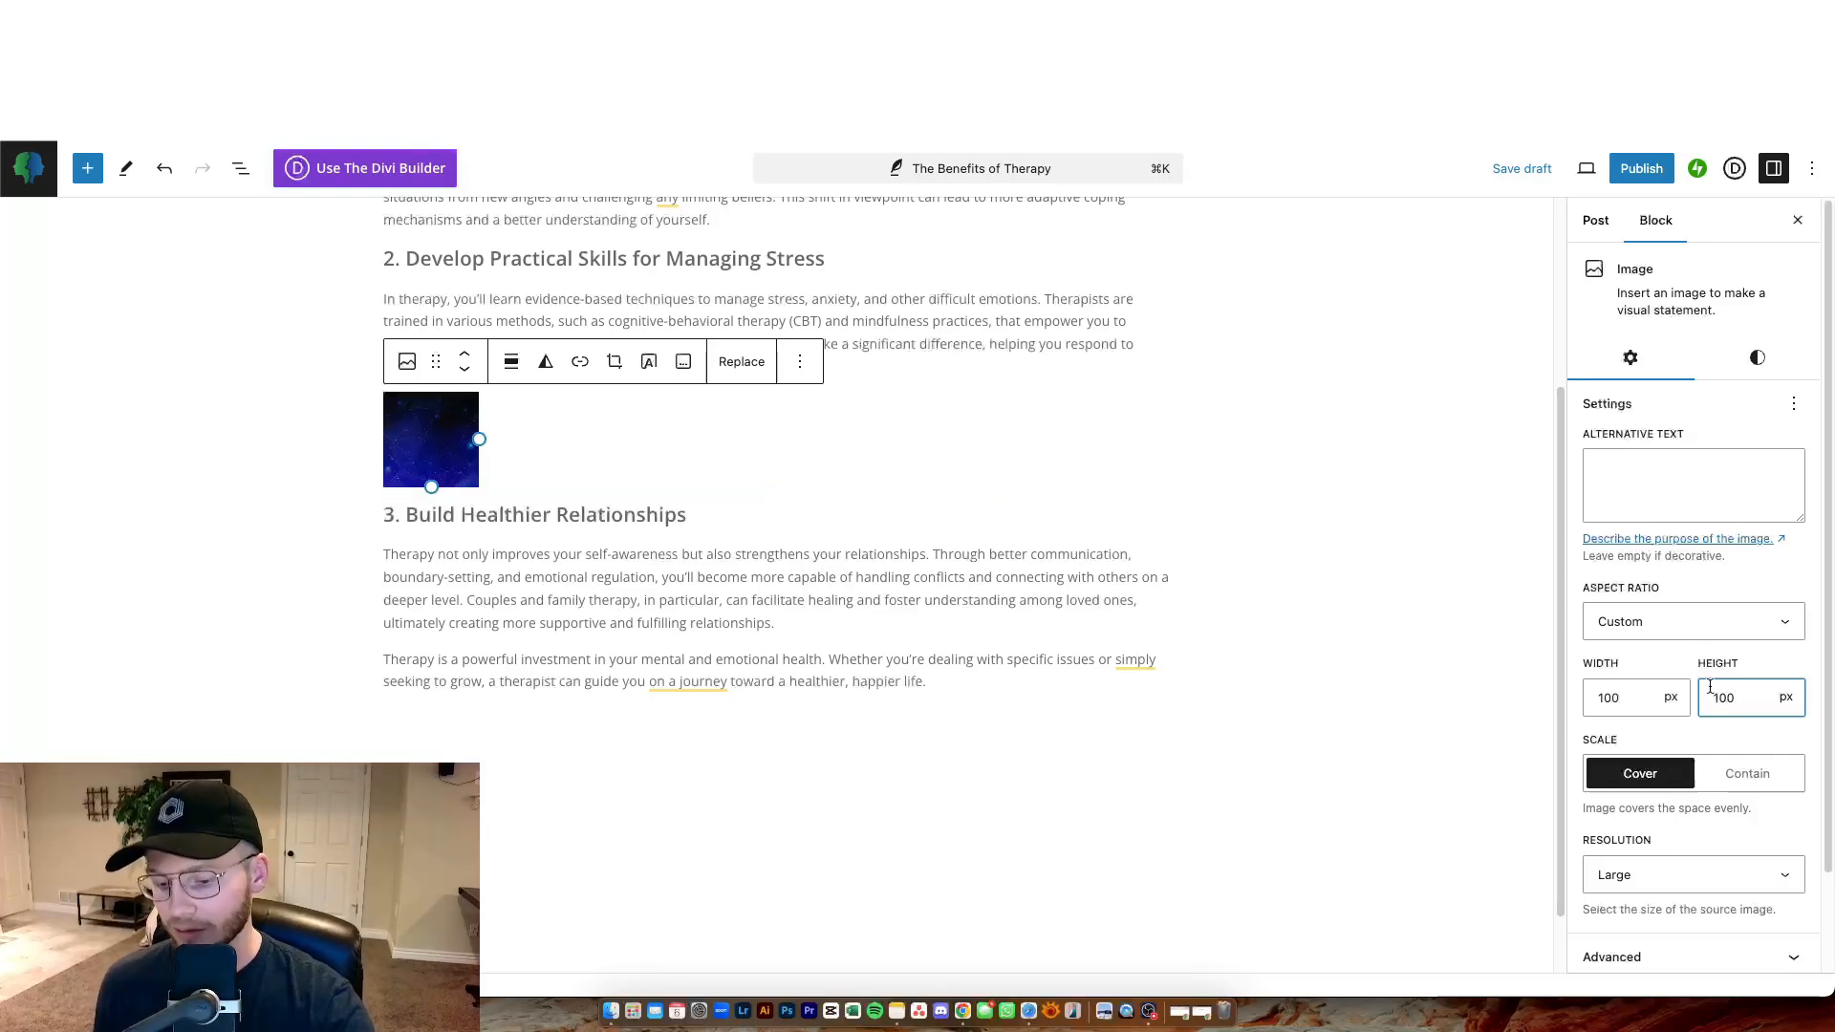
key(BackSpace)
key(BackSpace)
key(BackSpace)
click(1615, 694)
key(BackSpace)
key(BackSpace)
key(BackSpace)
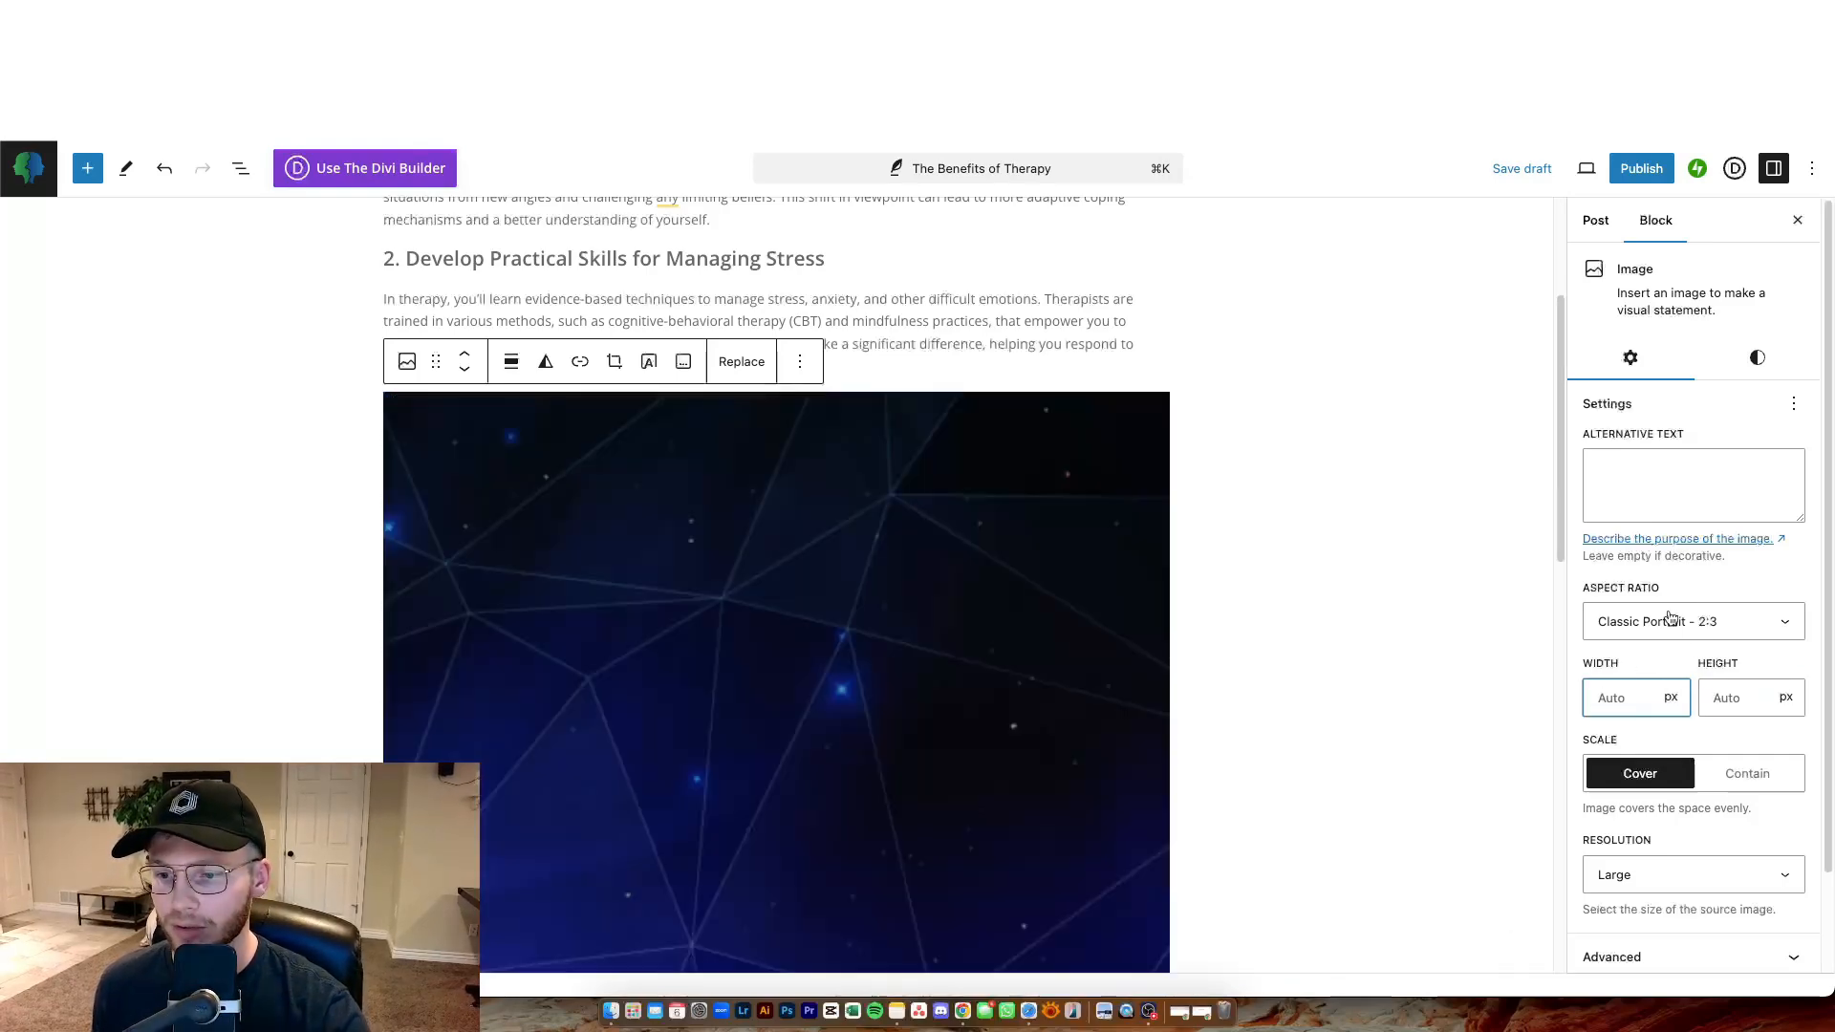
Set the inserted image's aspect ratio to Classic - 3:2.
click(1670, 619)
click(1667, 603)
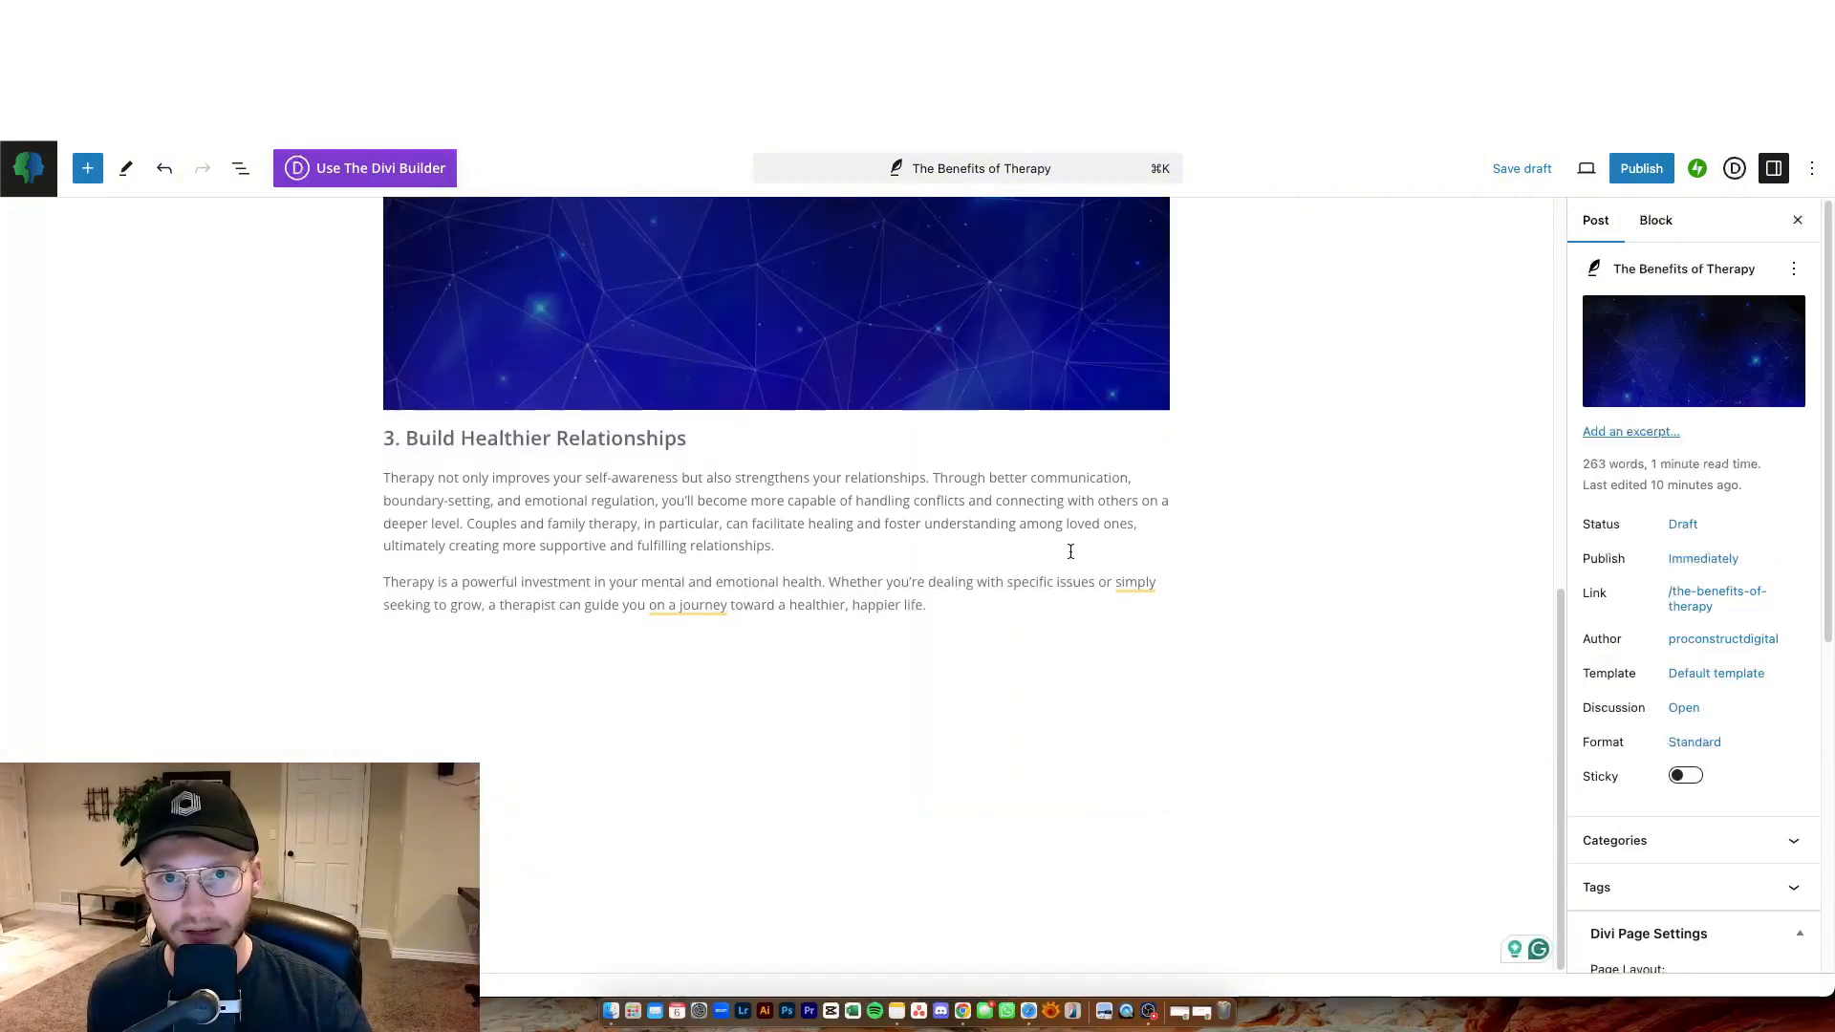
Publish the post after reviewing its visibility, publish timing and category options in the pre-publish checks.
scroll(1078, 571, up, 10)
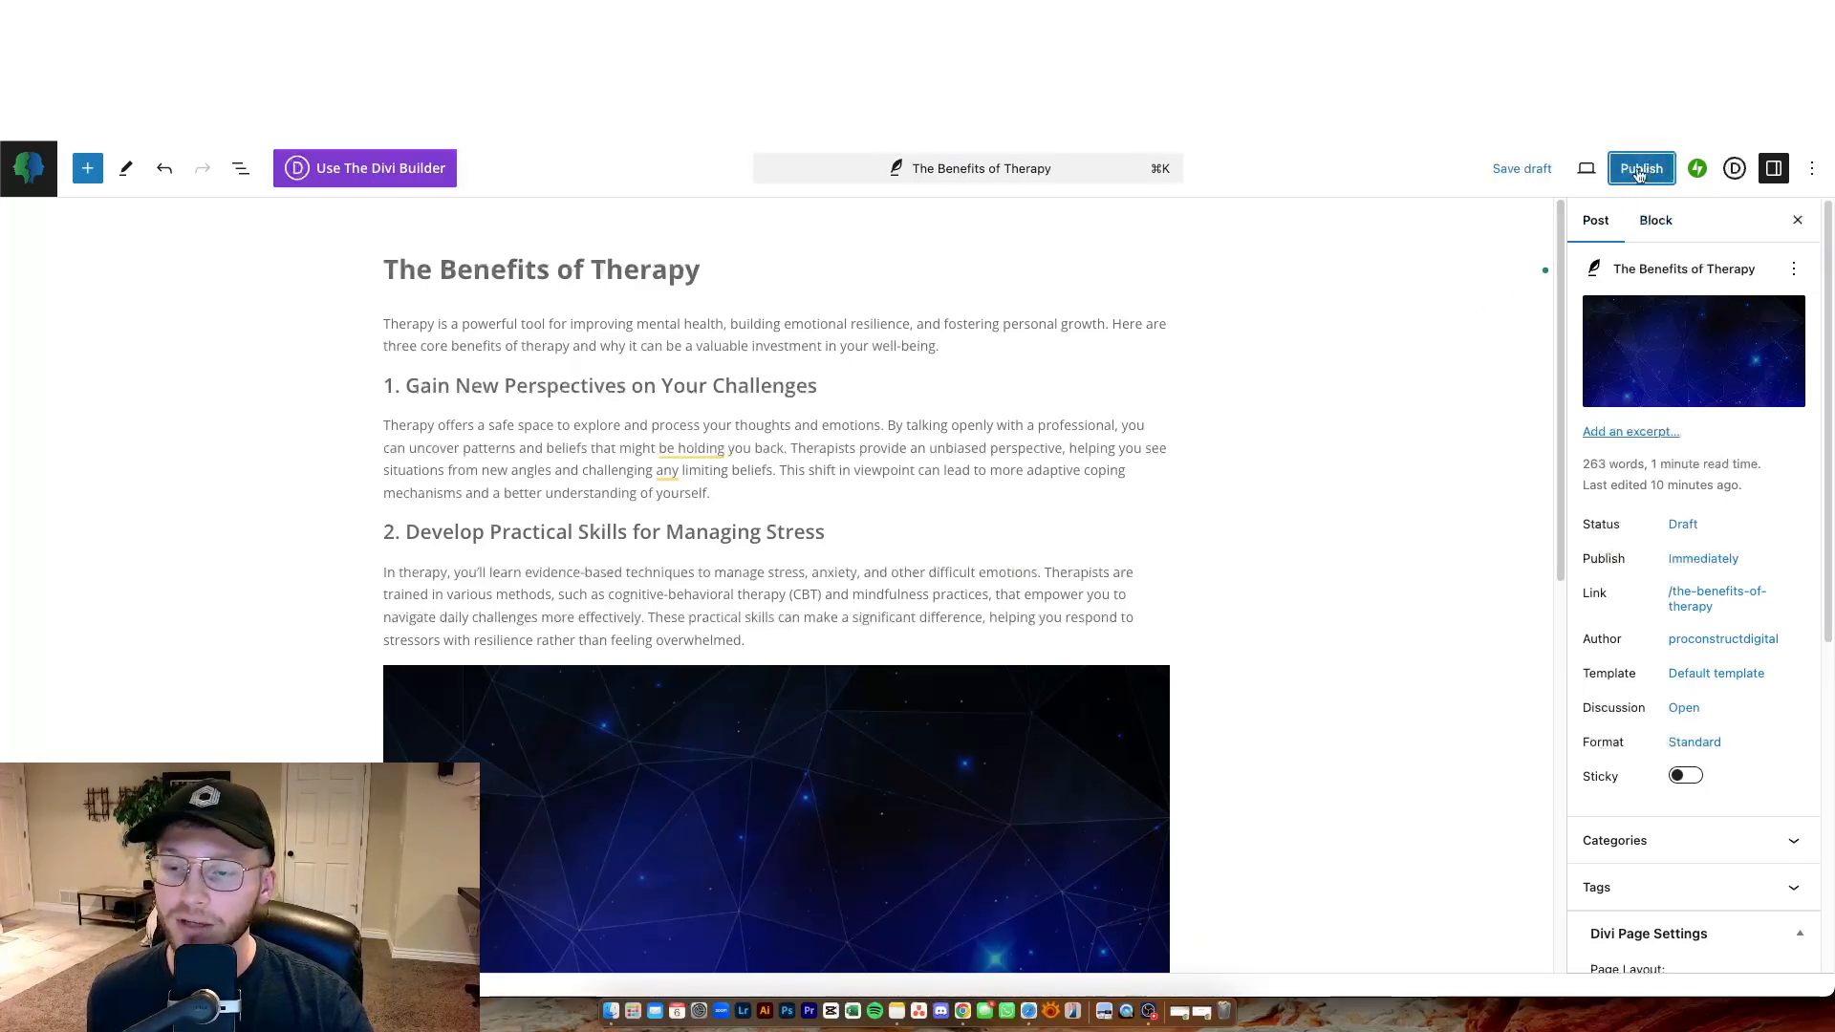
click(1641, 174)
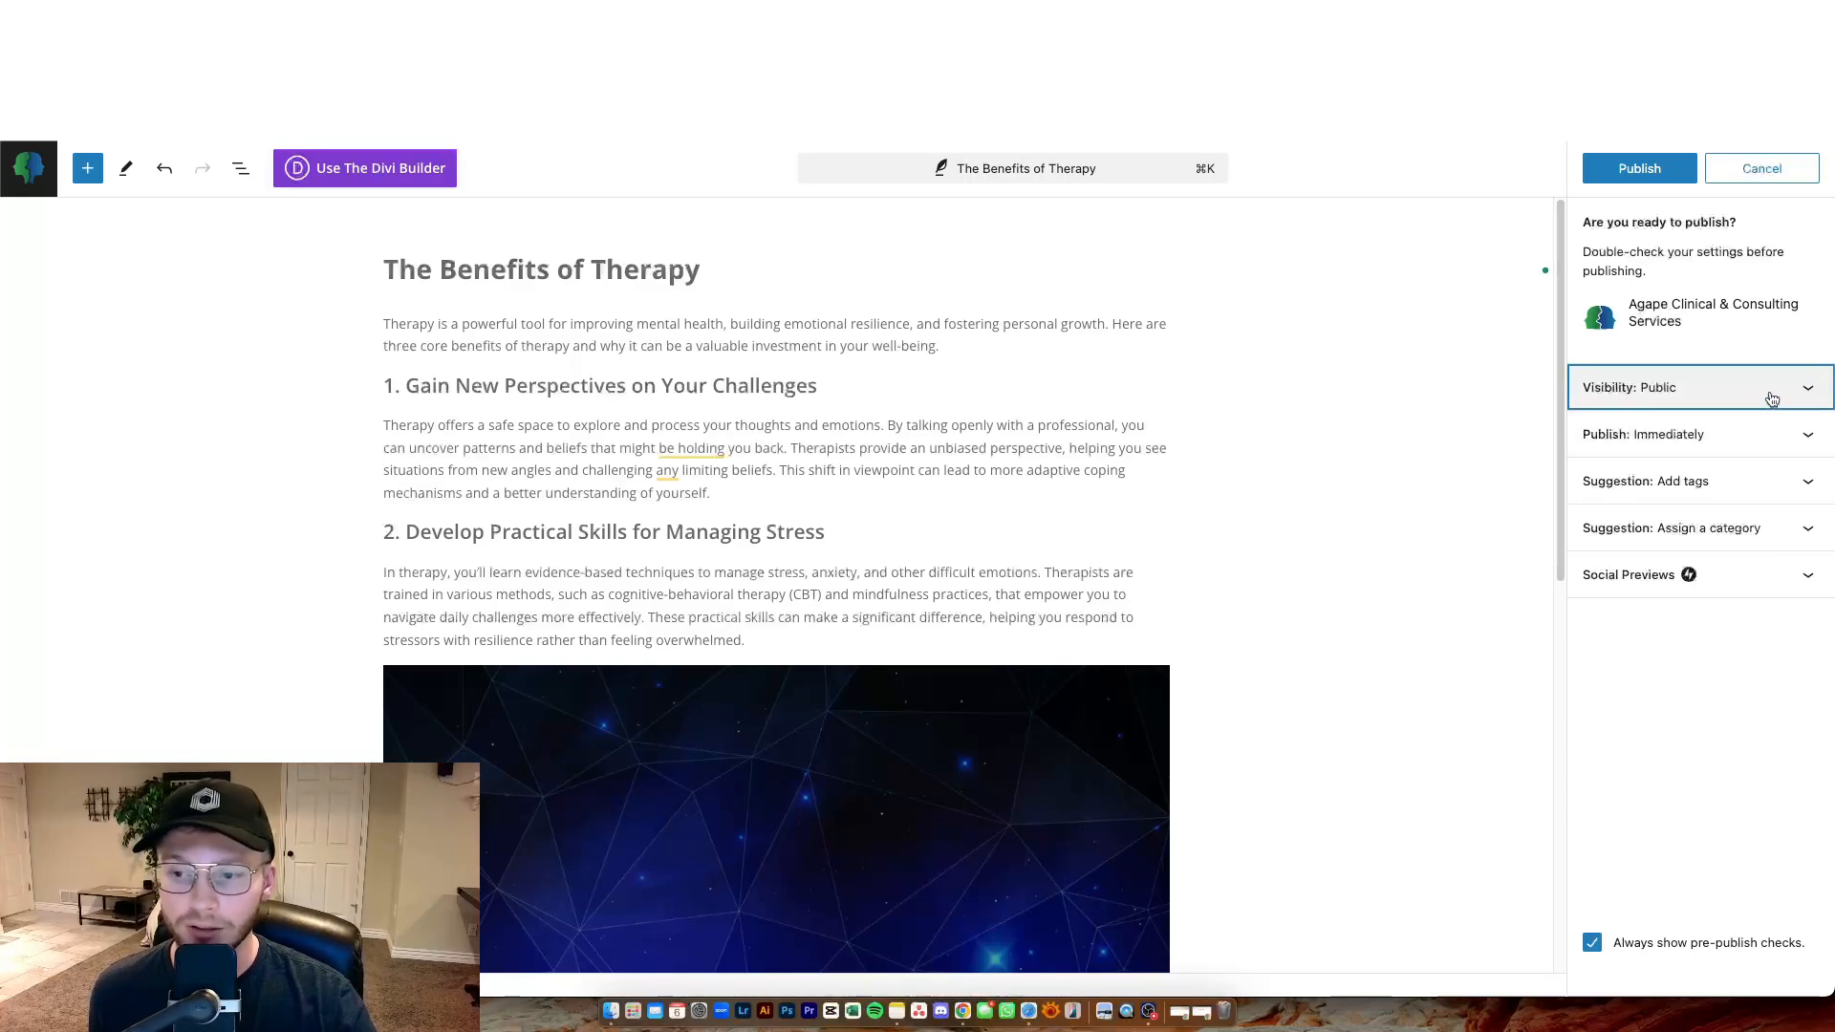
click(1772, 398)
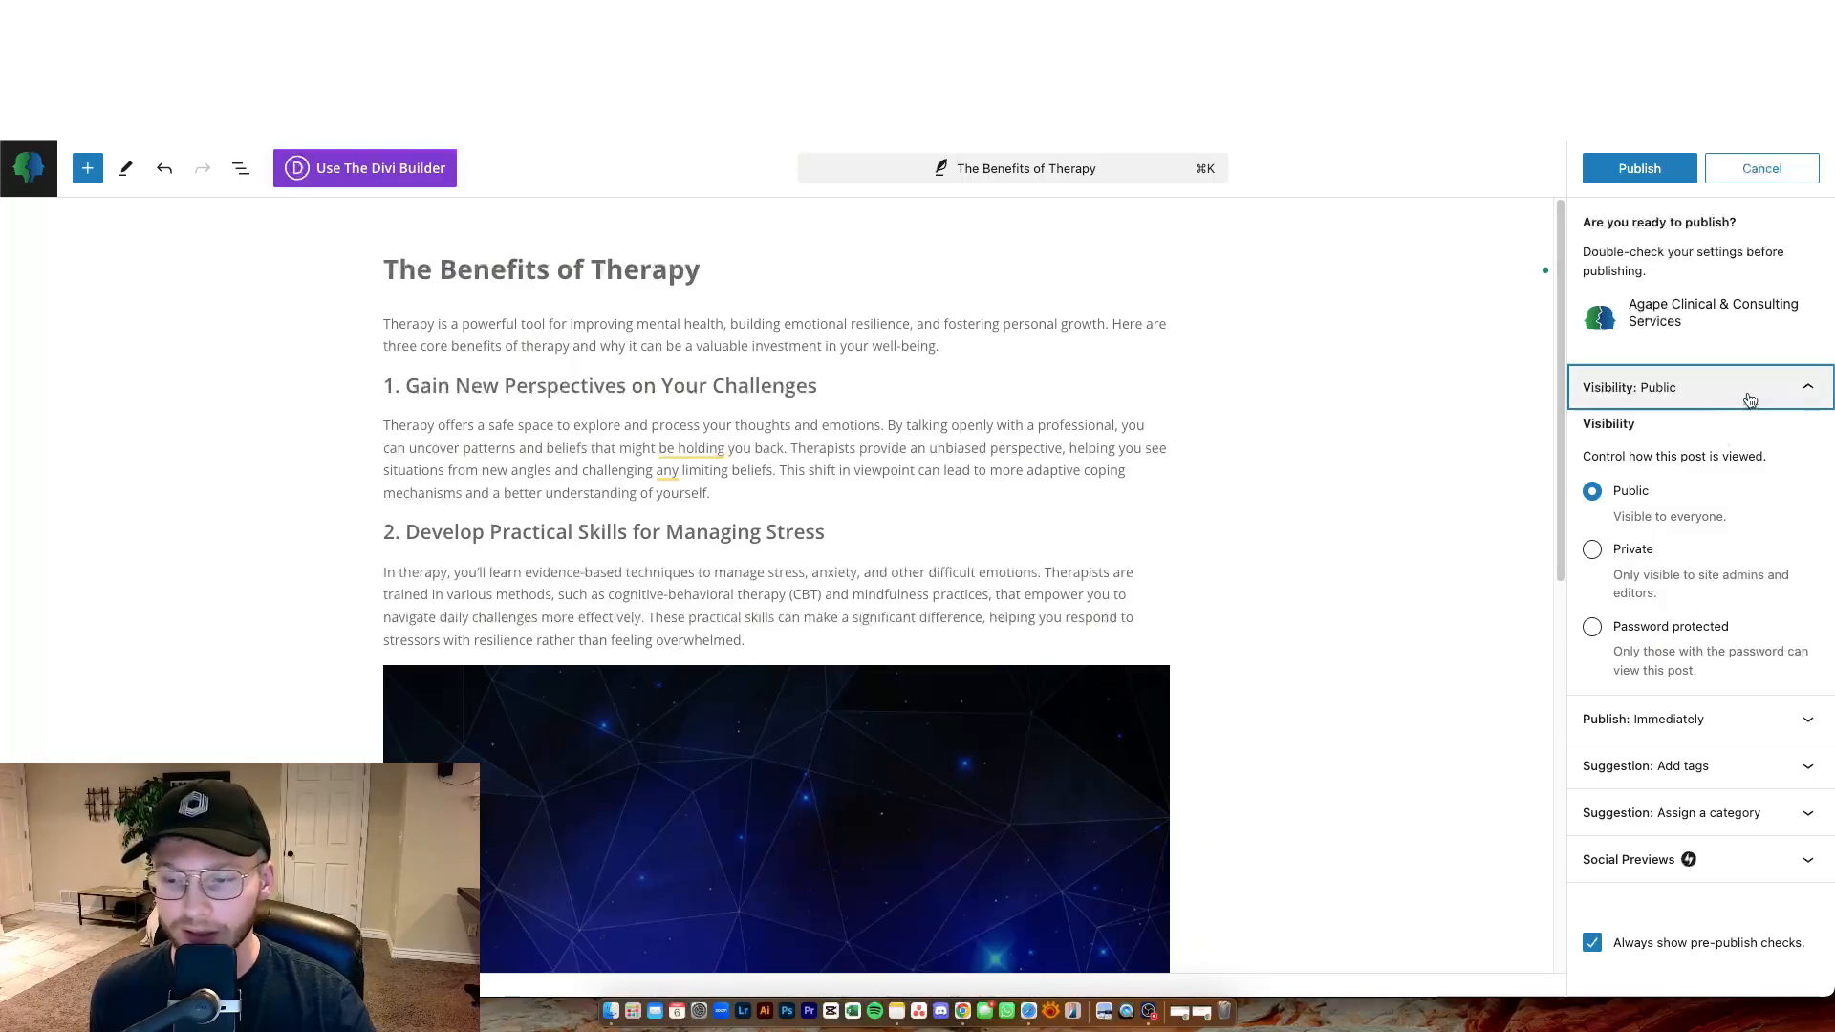
click(1750, 399)
click(1756, 439)
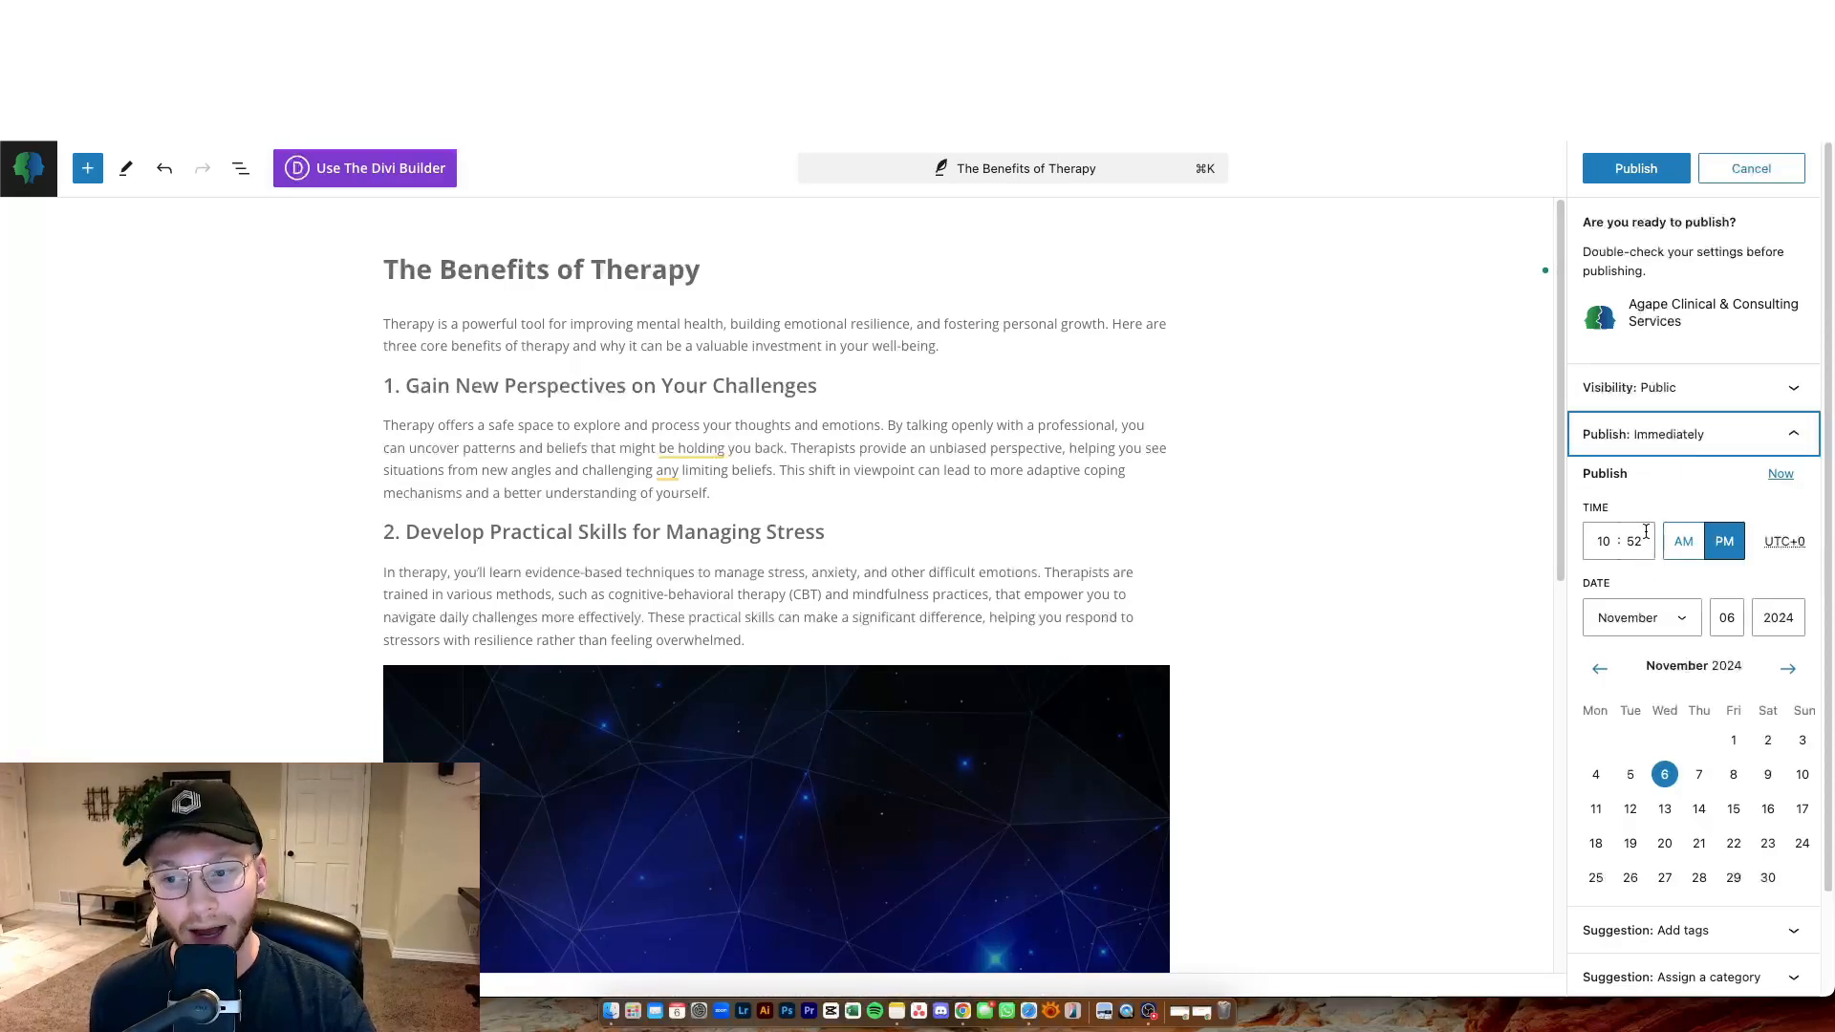
scroll(1653, 463, down, 1)
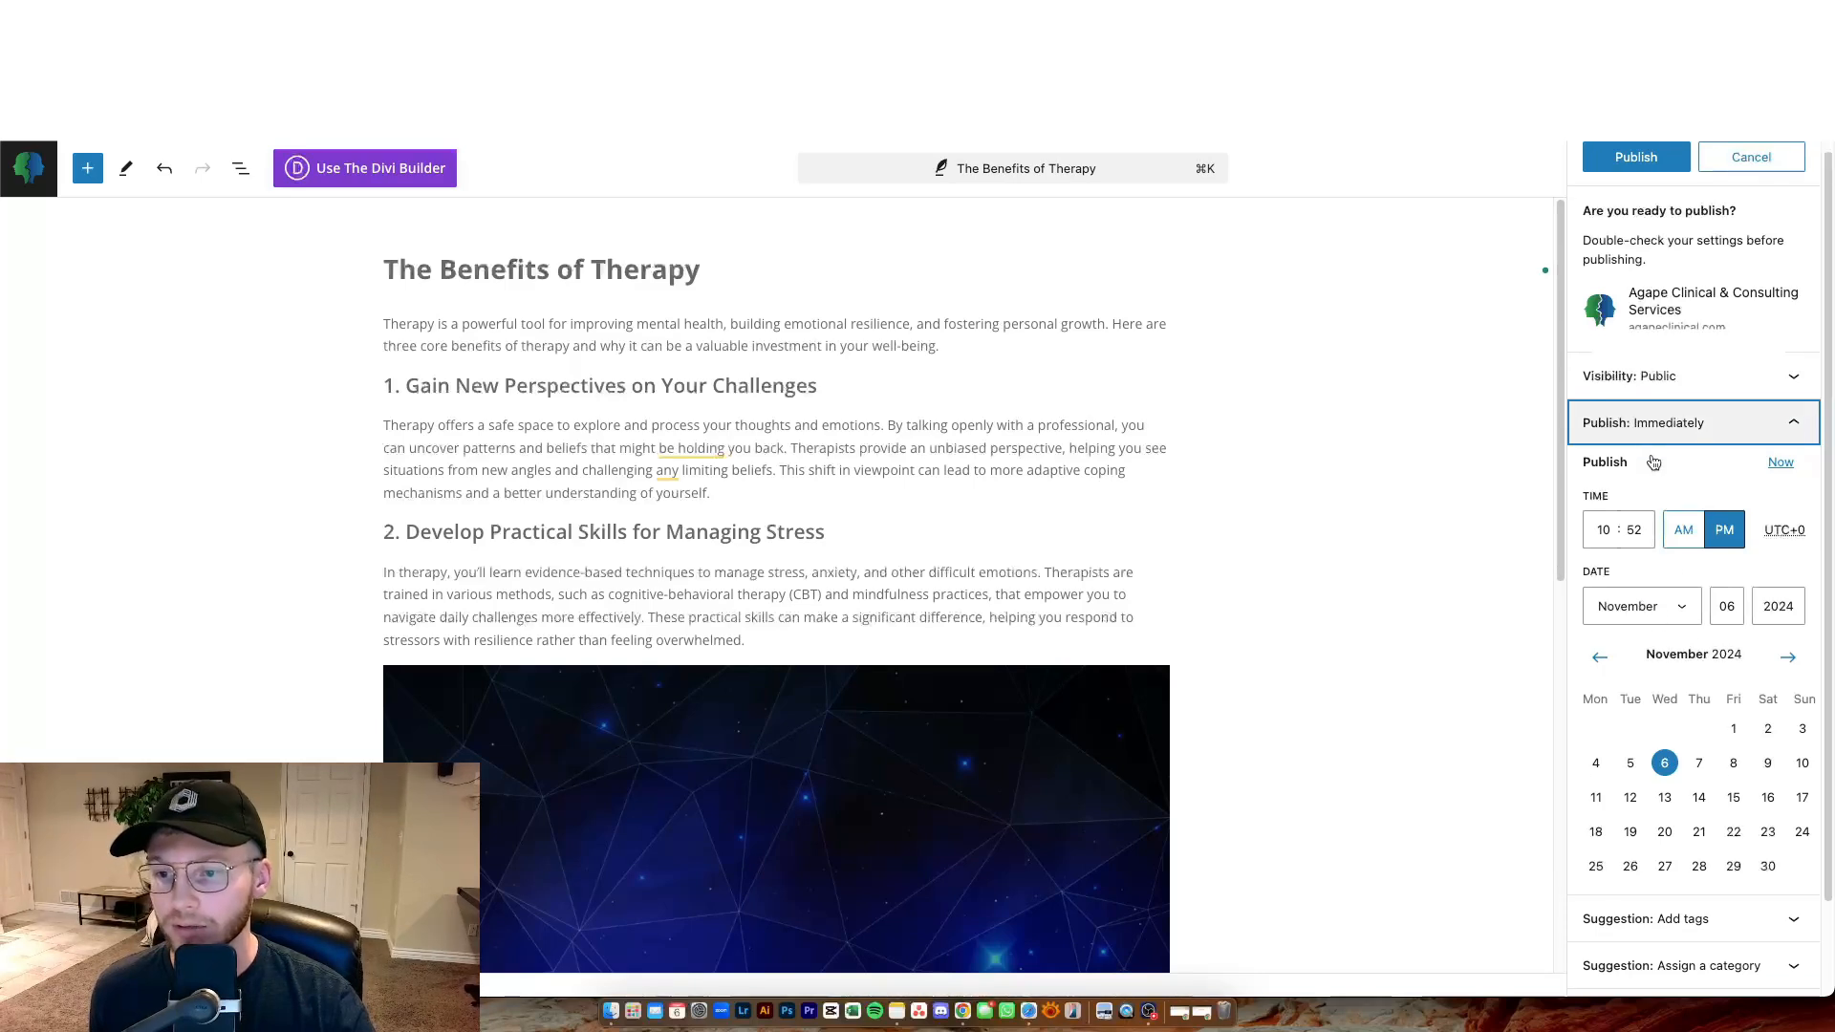
scroll(1675, 592, down, 1)
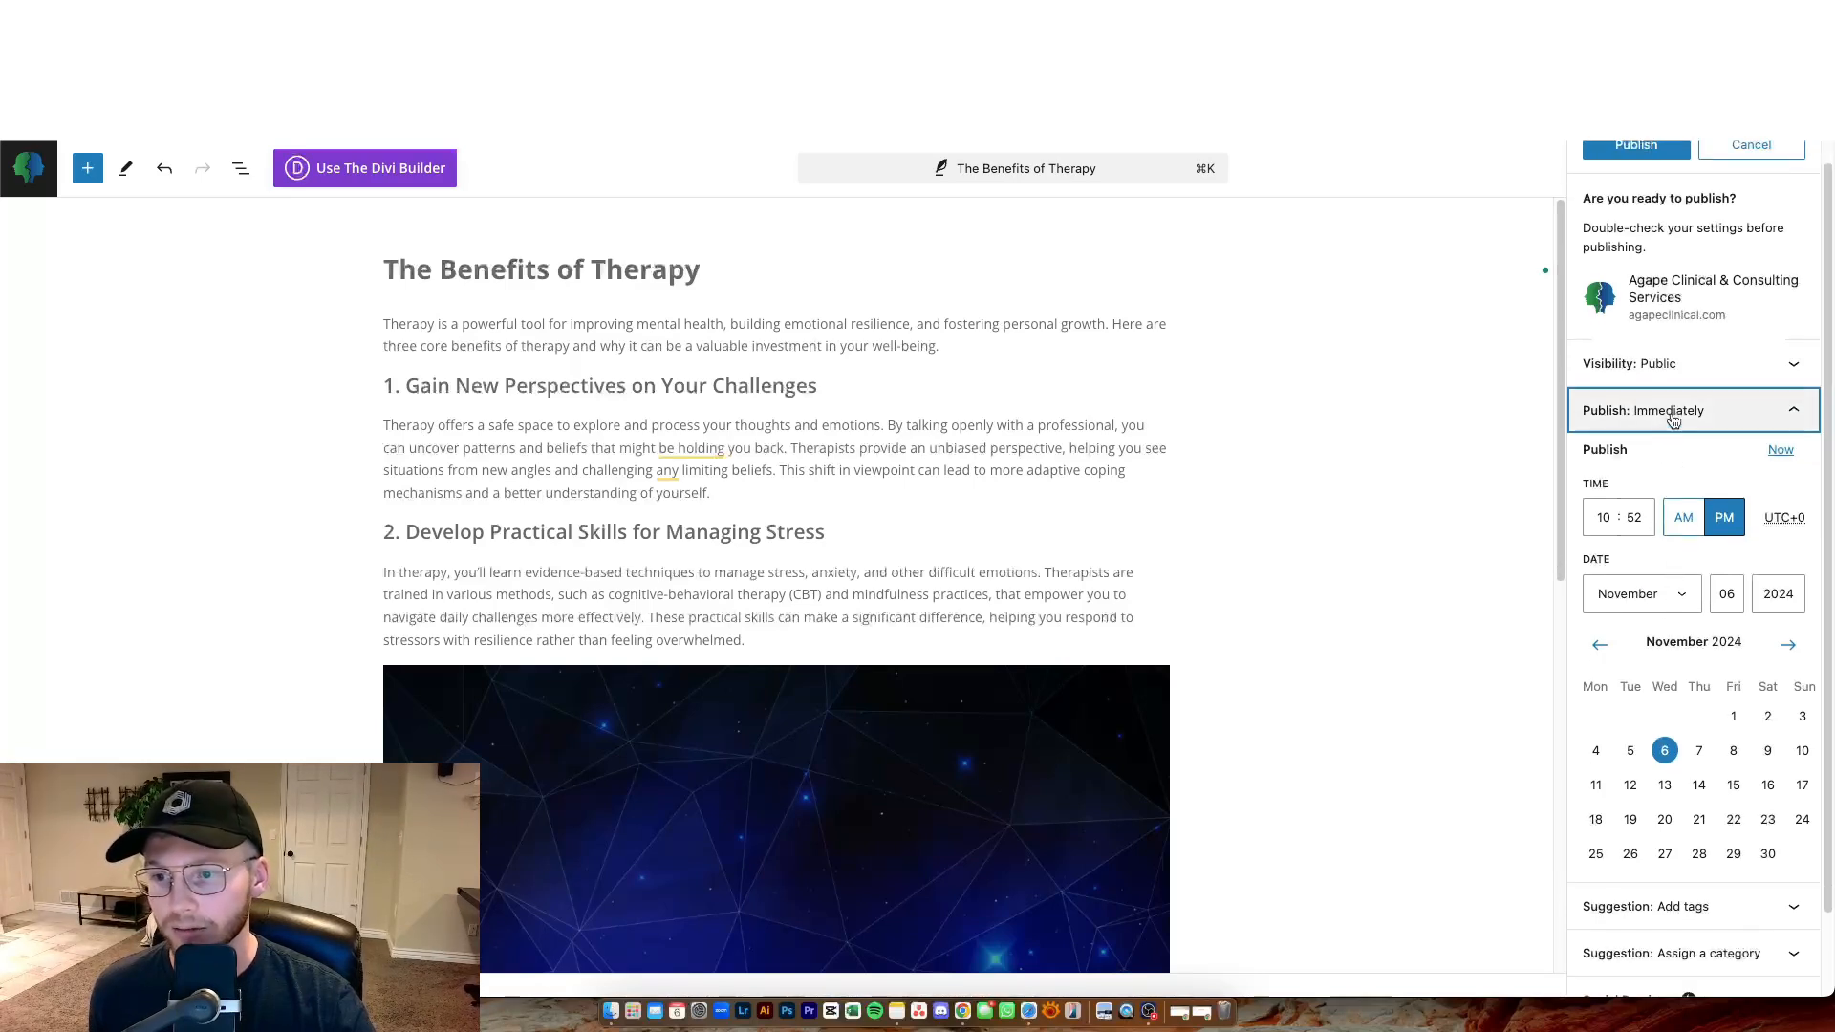
click(1672, 420)
click(1715, 493)
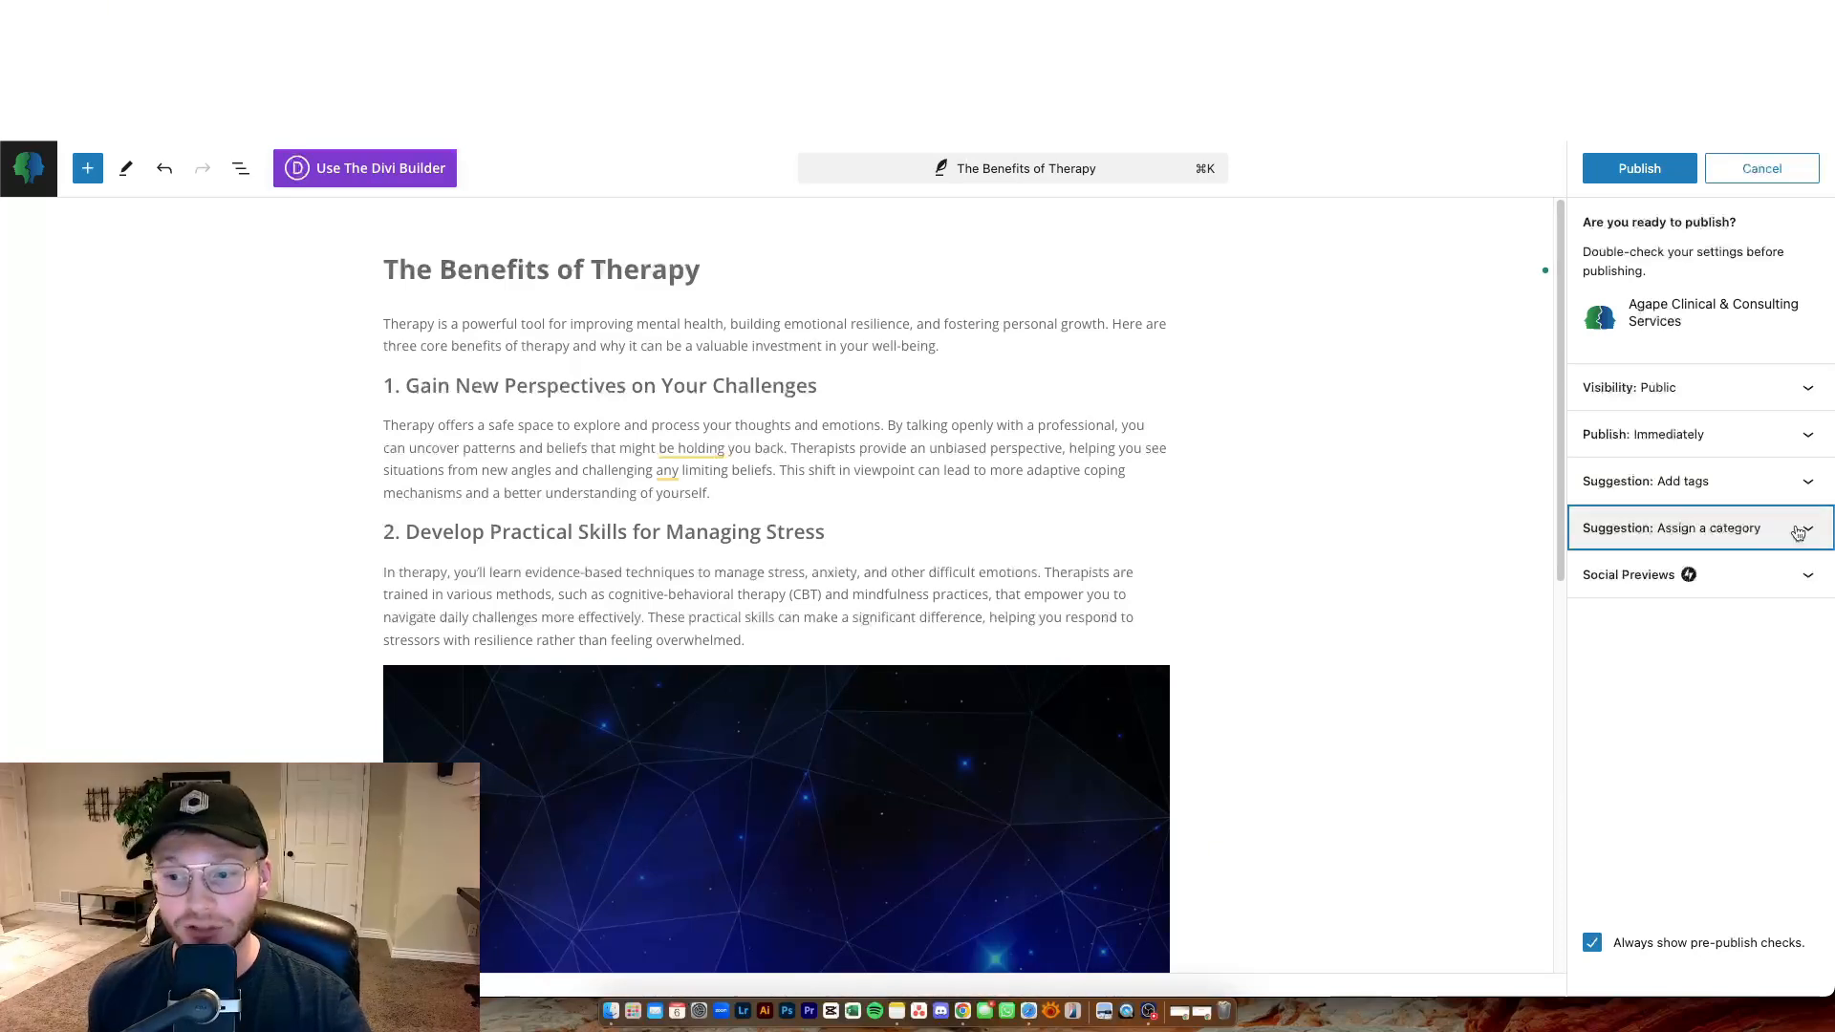
click(1797, 532)
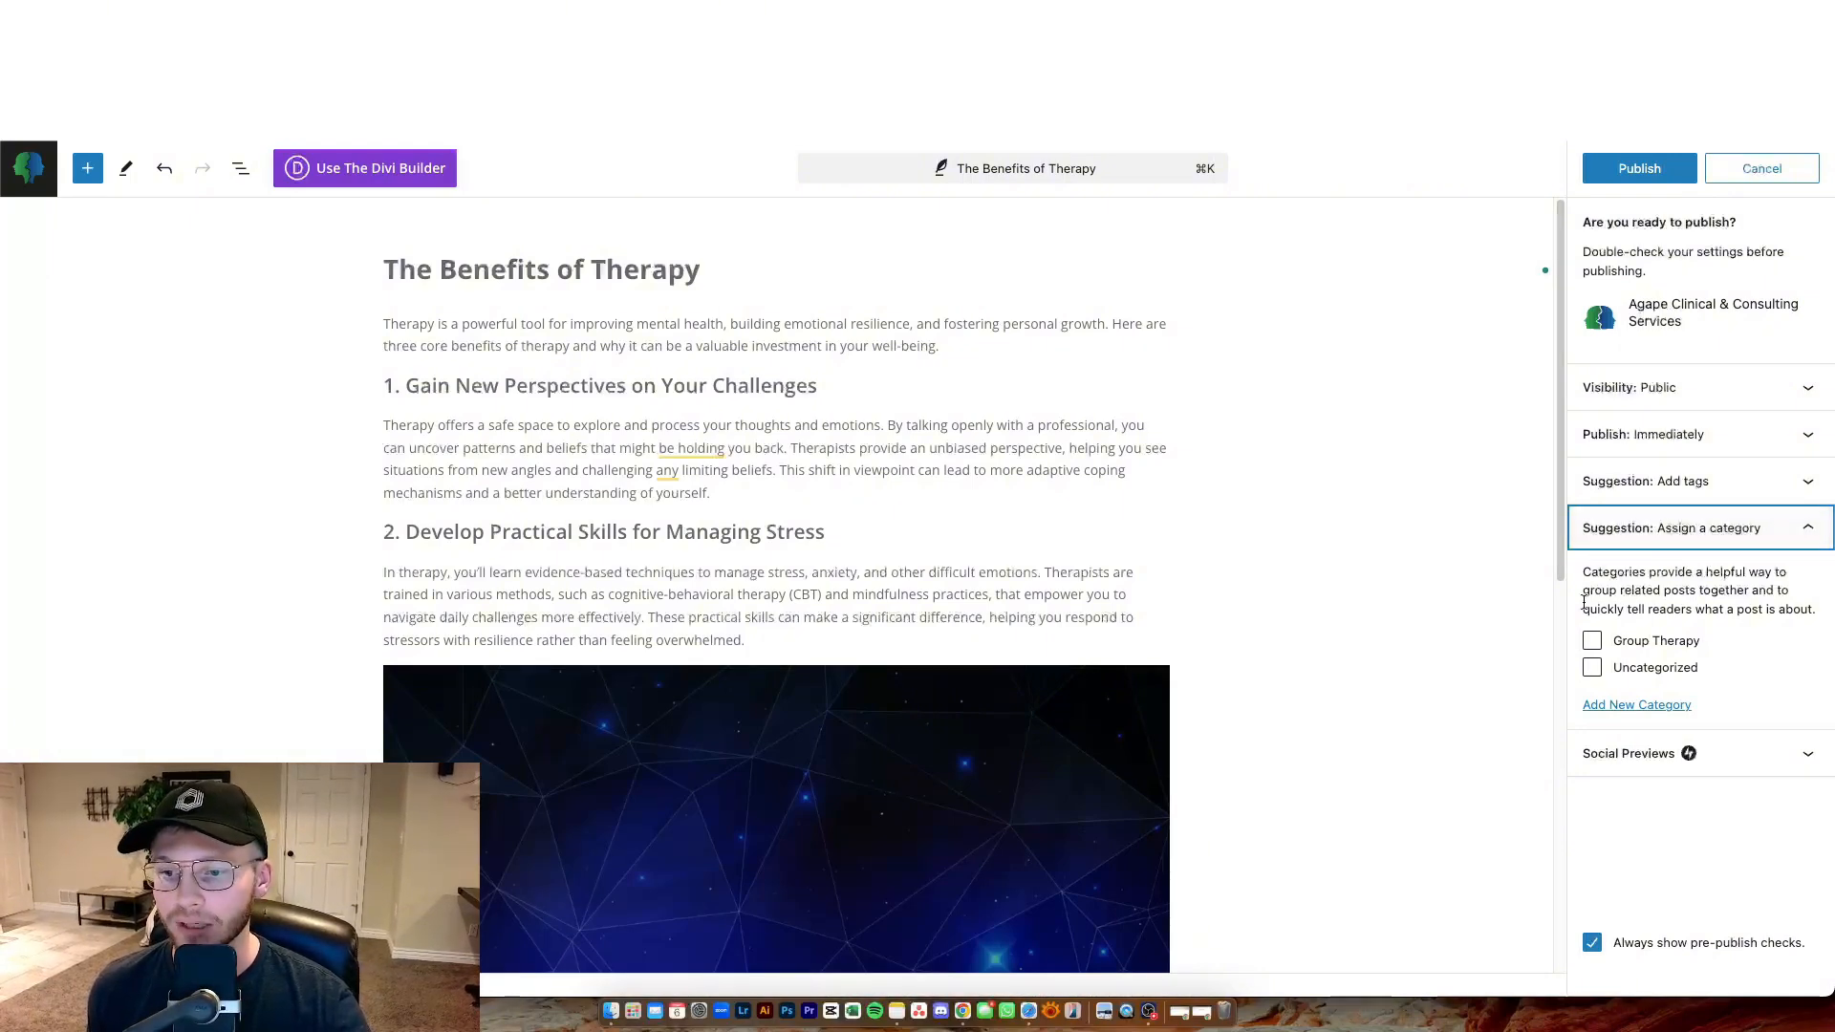
click(1703, 535)
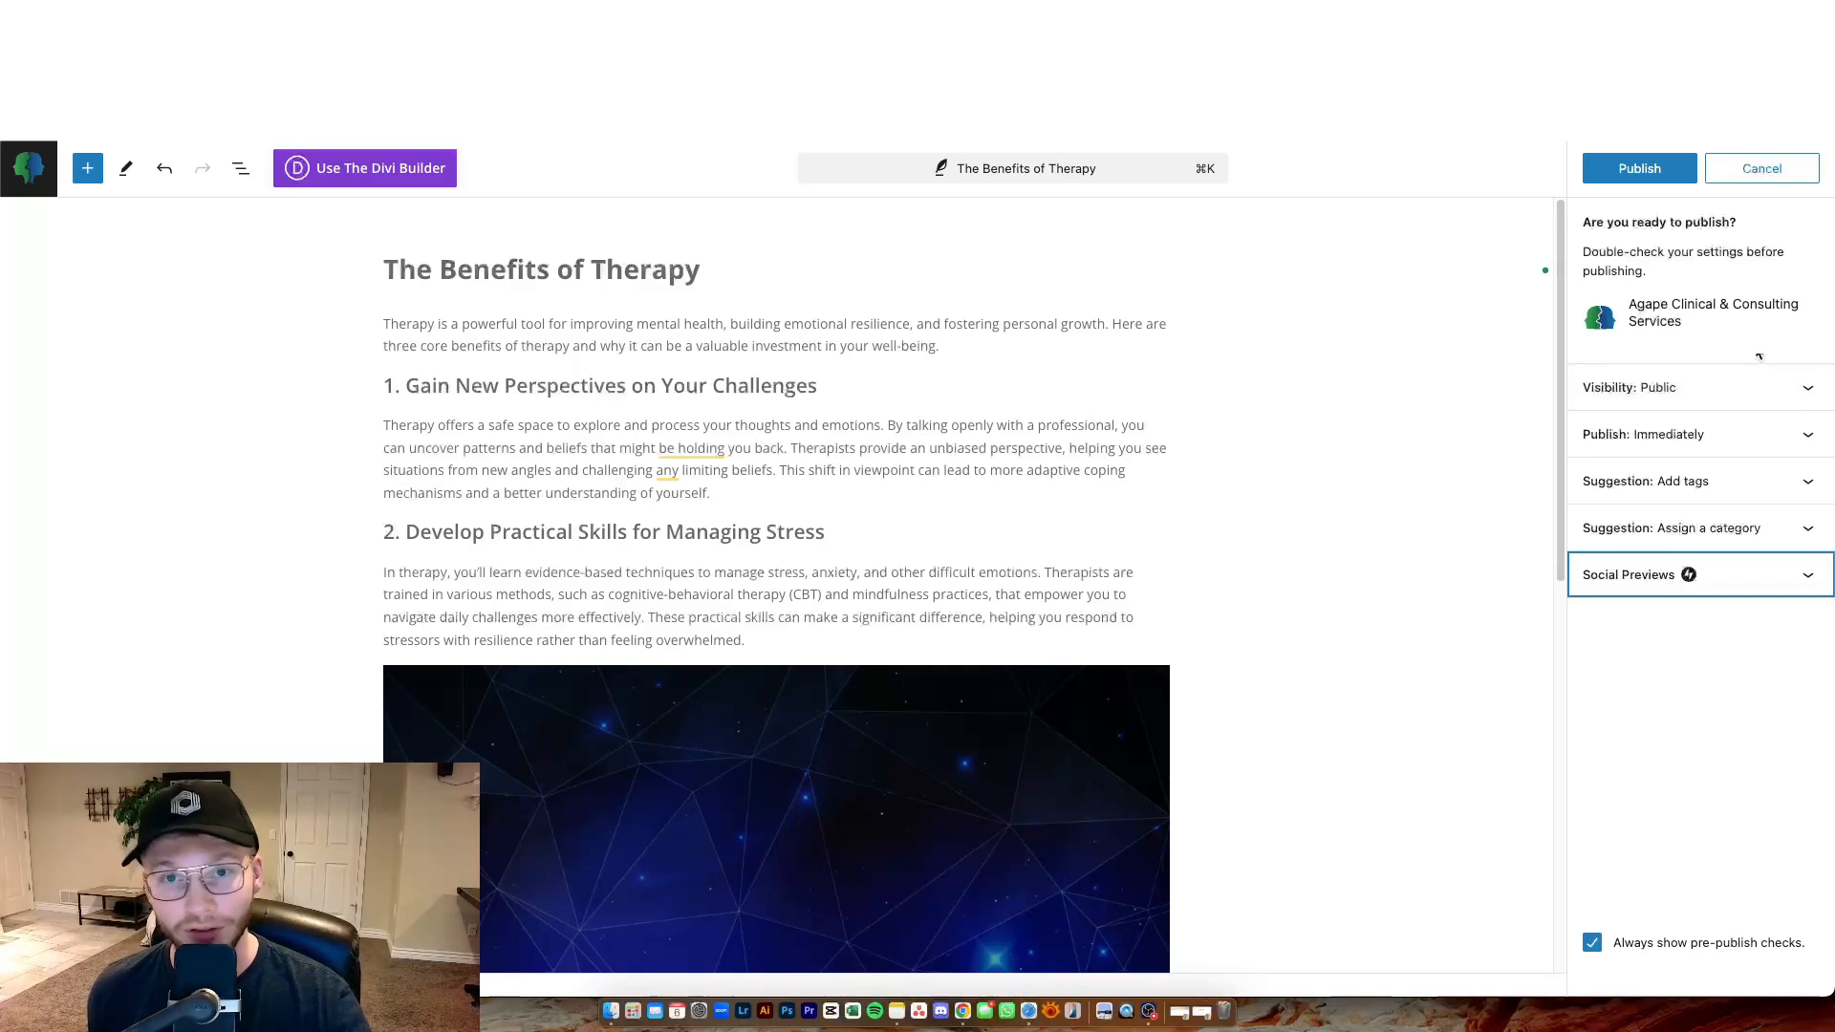
click(1665, 180)
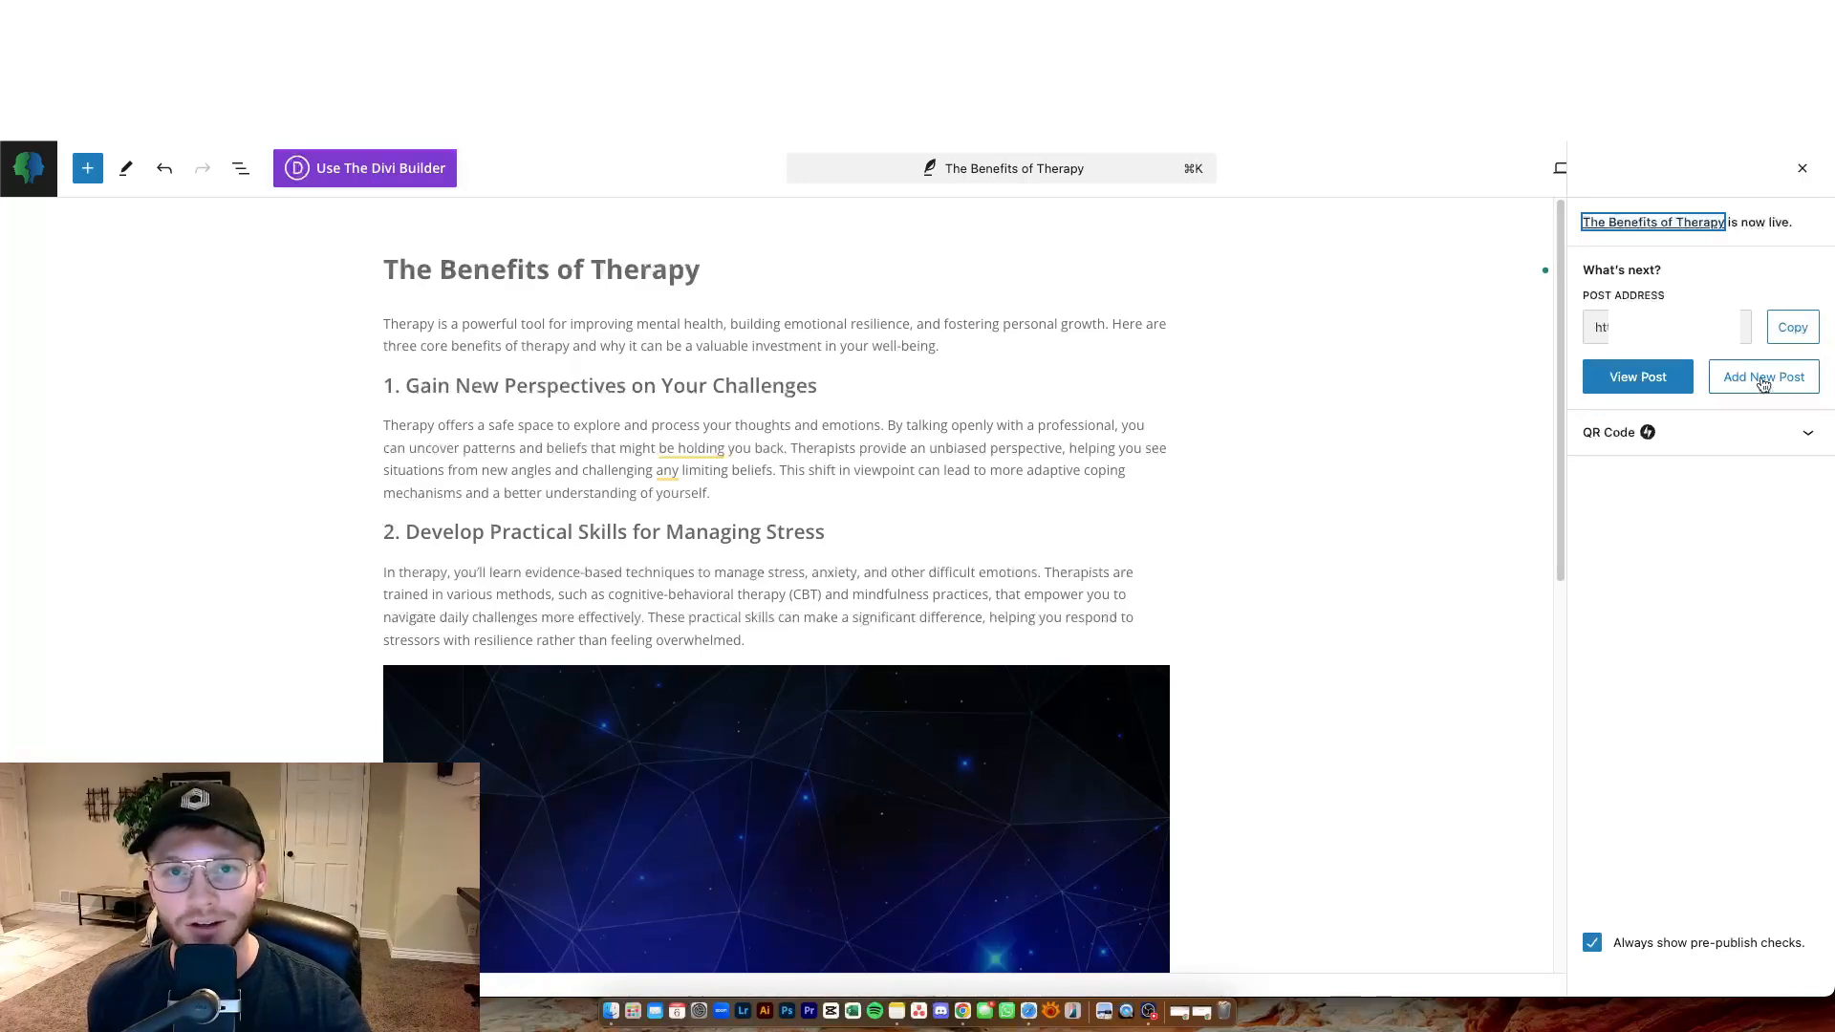
View the published post on the live site and scroll through its layout.
click(1638, 378)
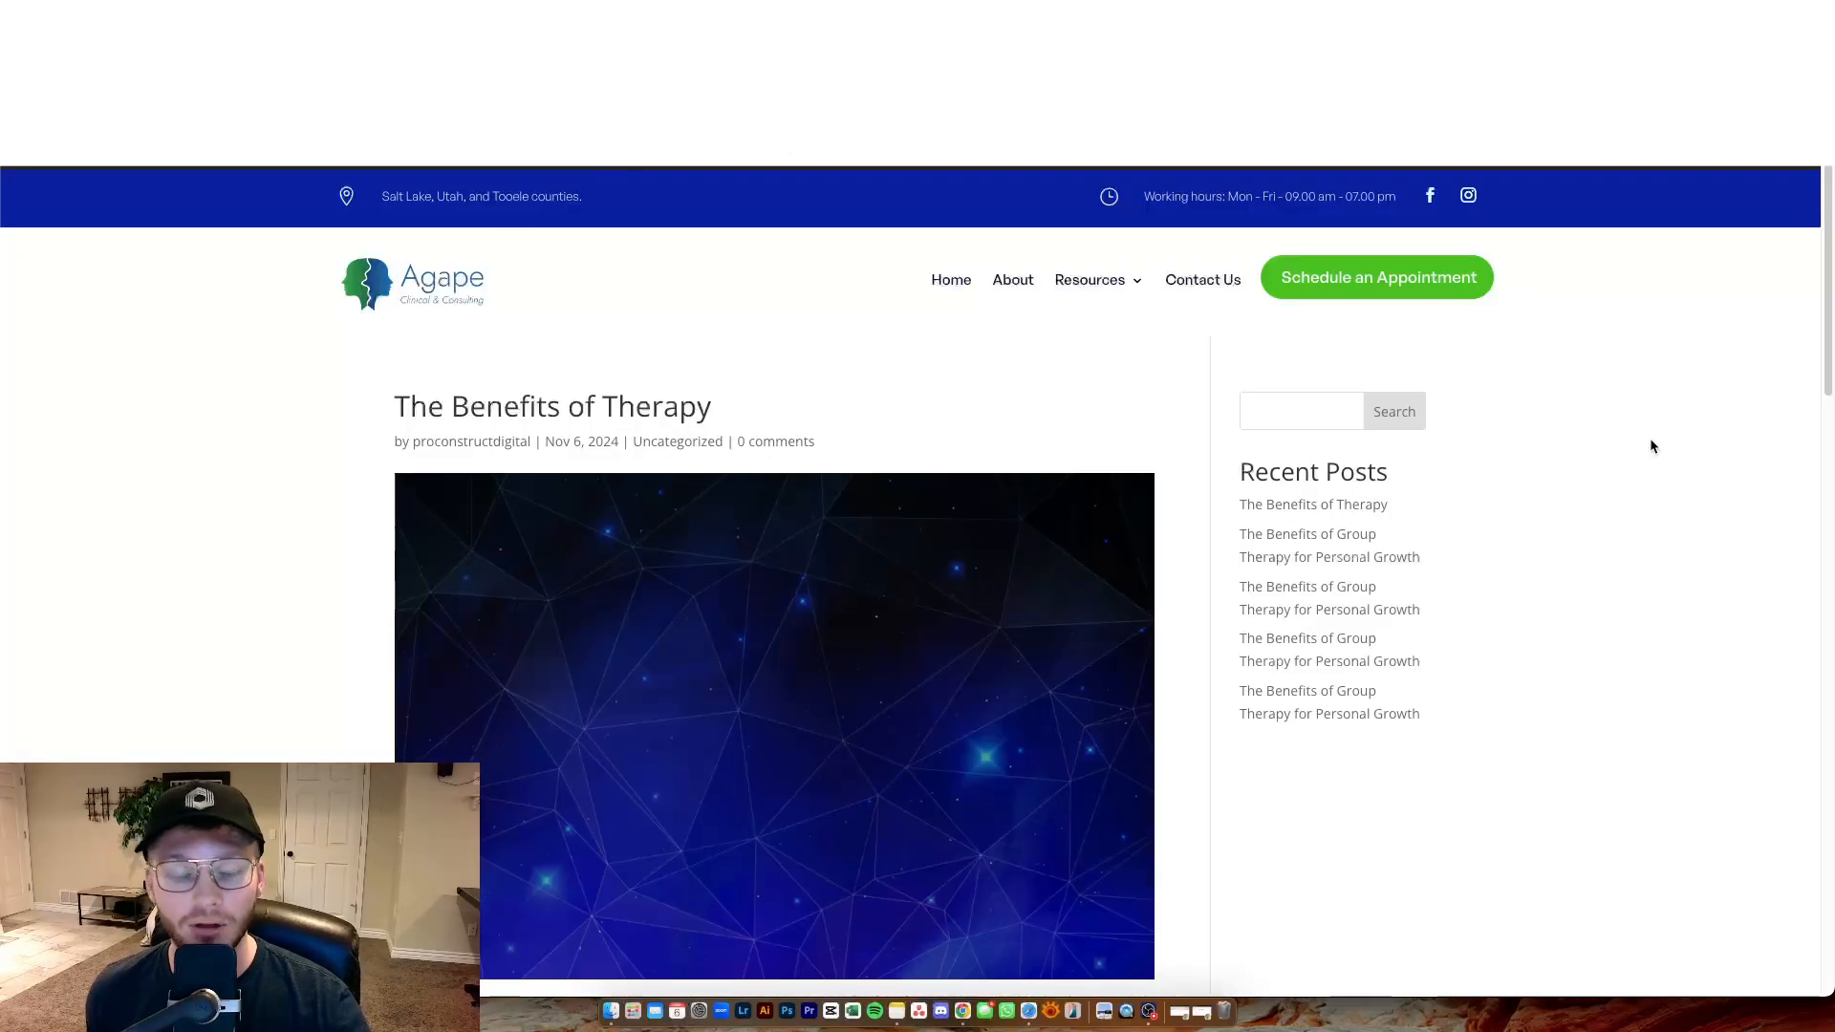
scroll(1648, 444, down, 3)
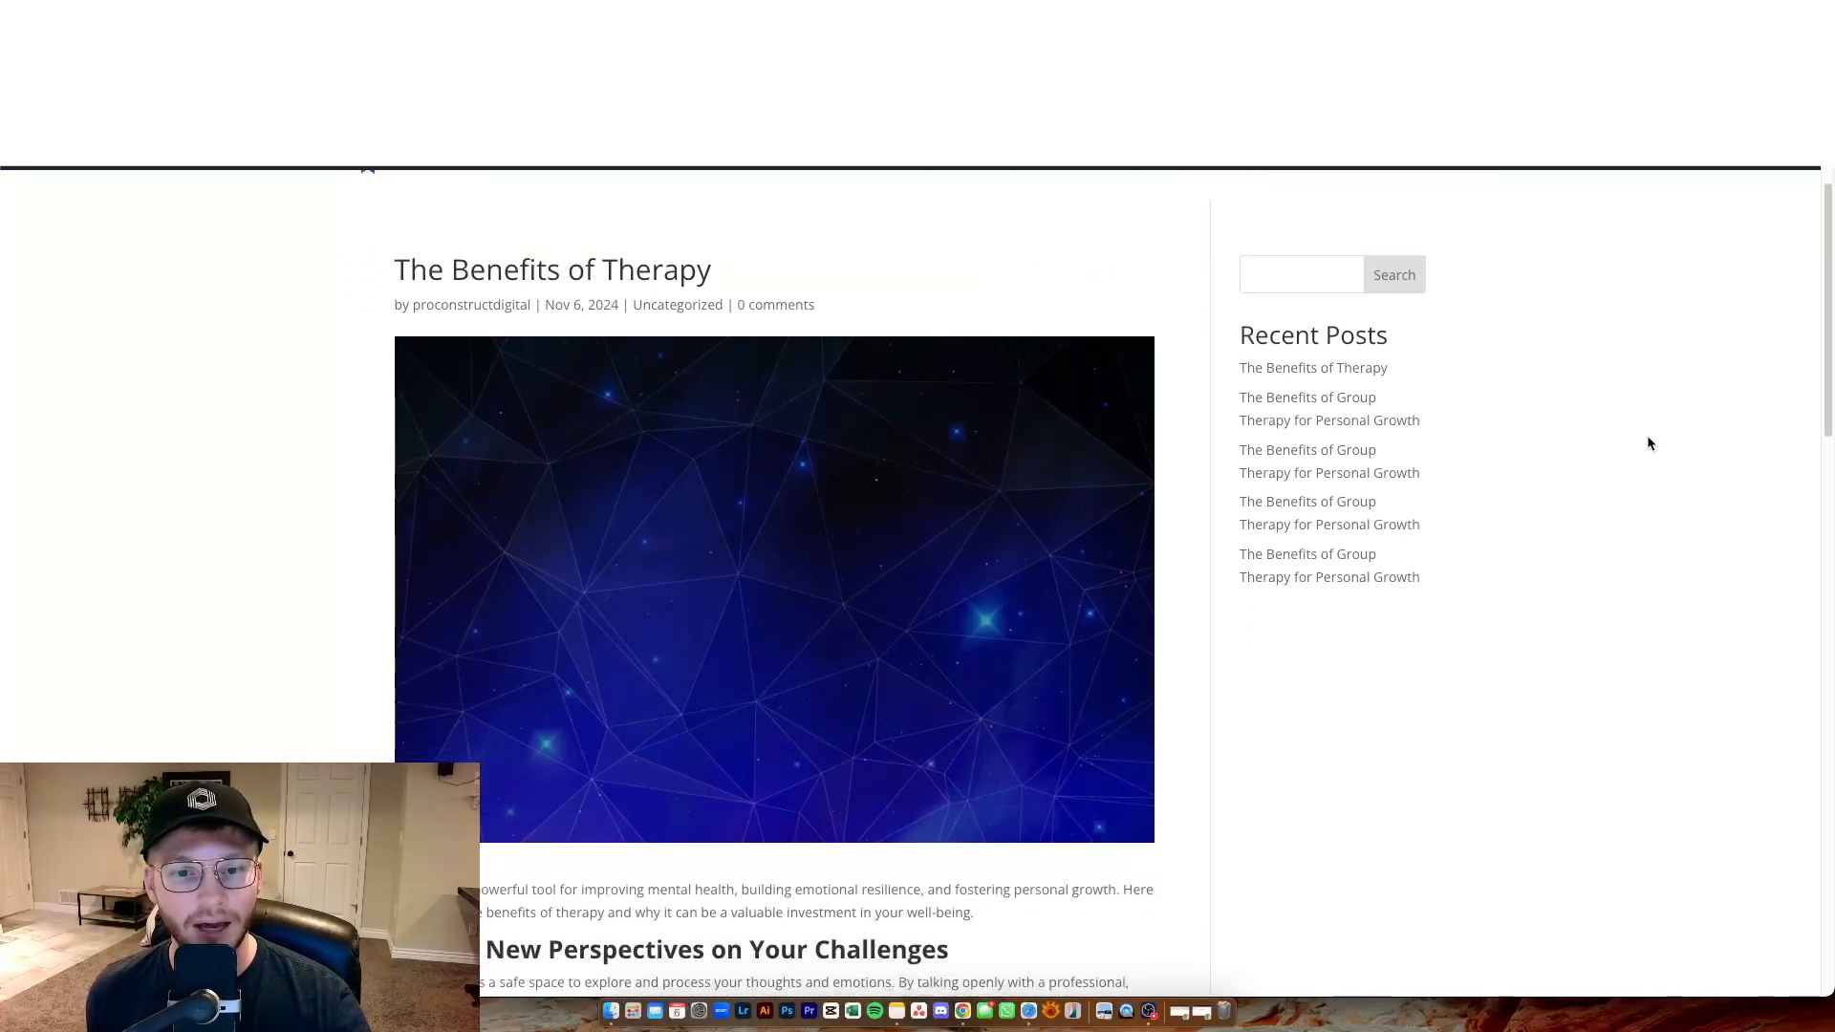
scroll(1648, 443, up, 4)
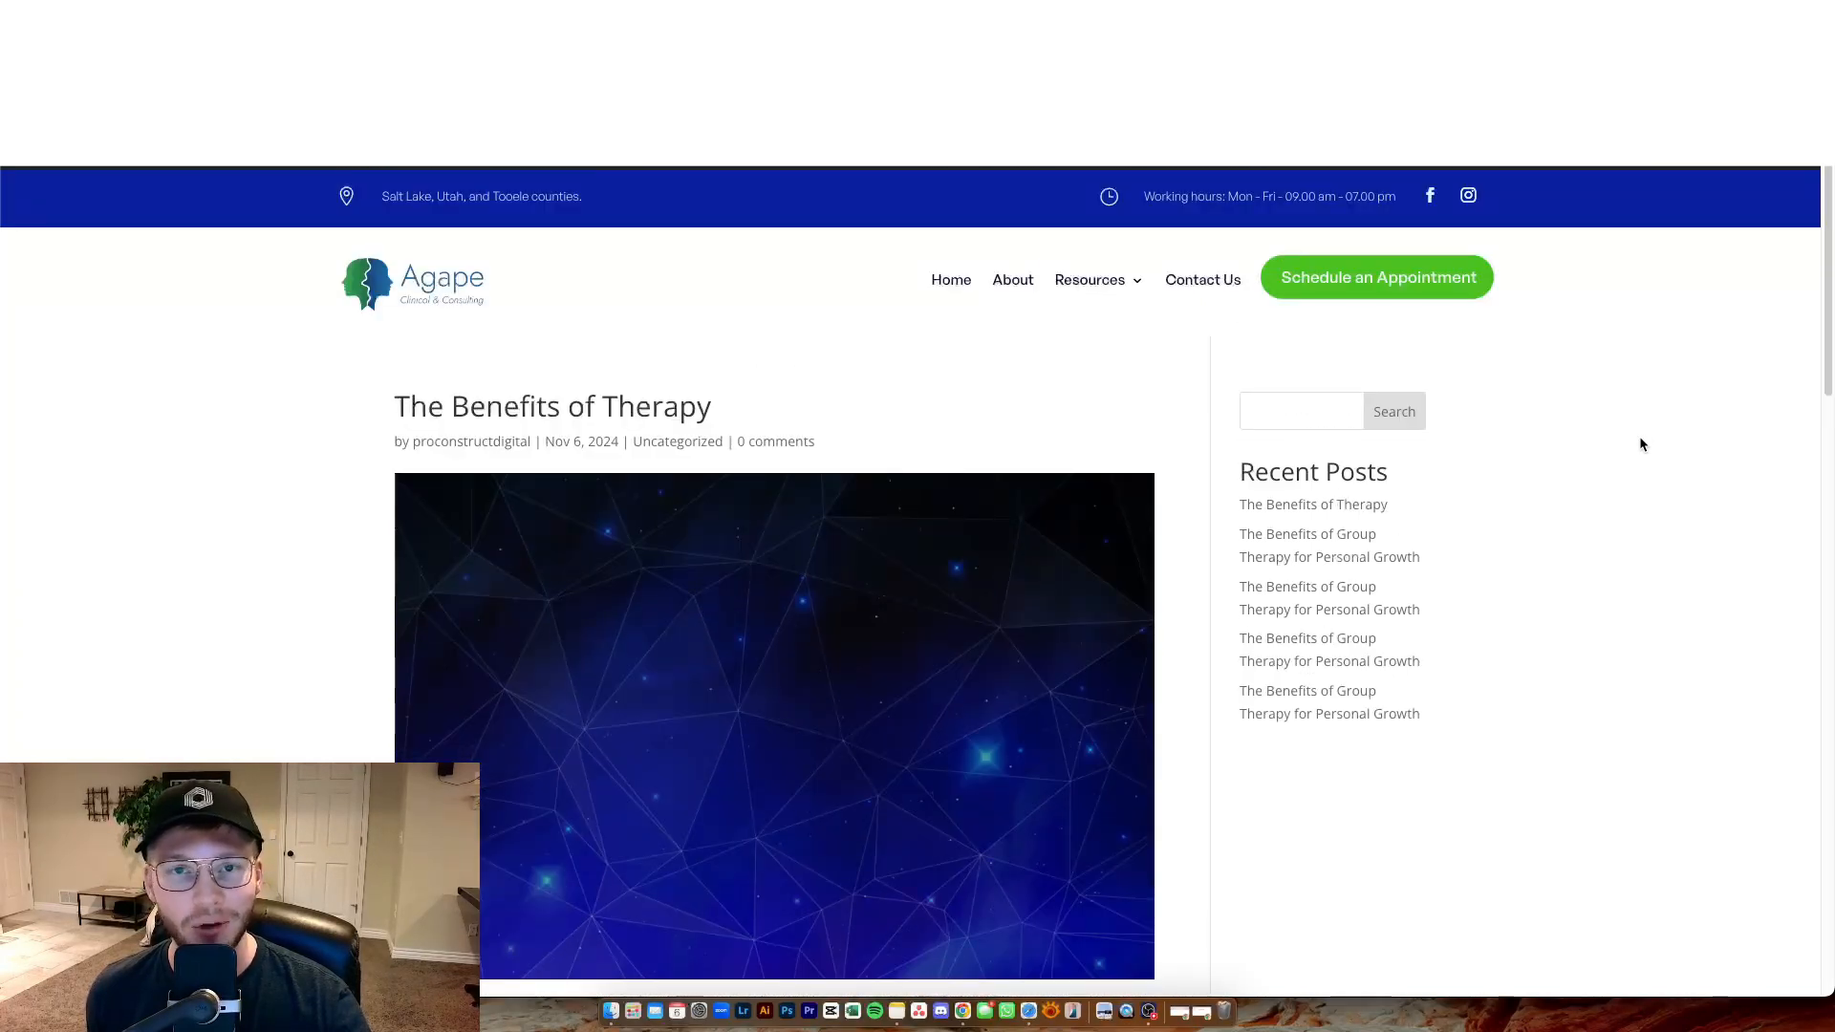
scroll(1642, 554, down, 2)
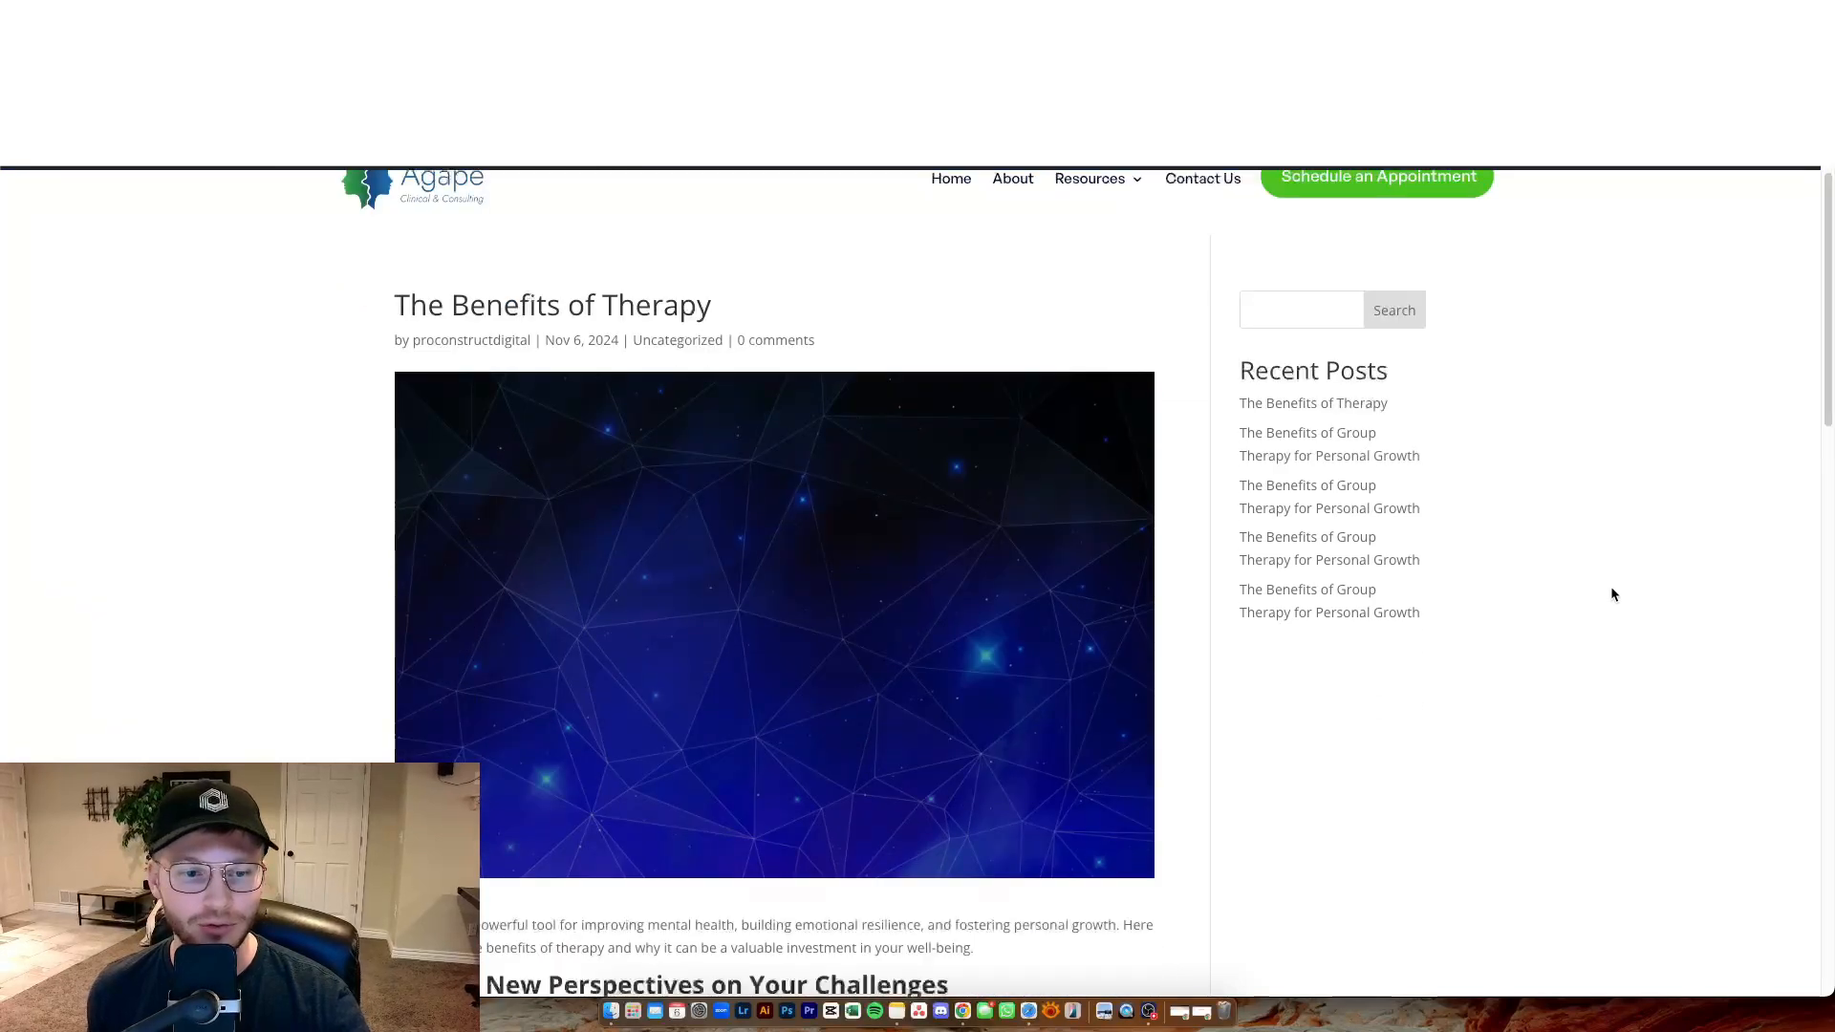
scroll(1548, 619, down, 1)
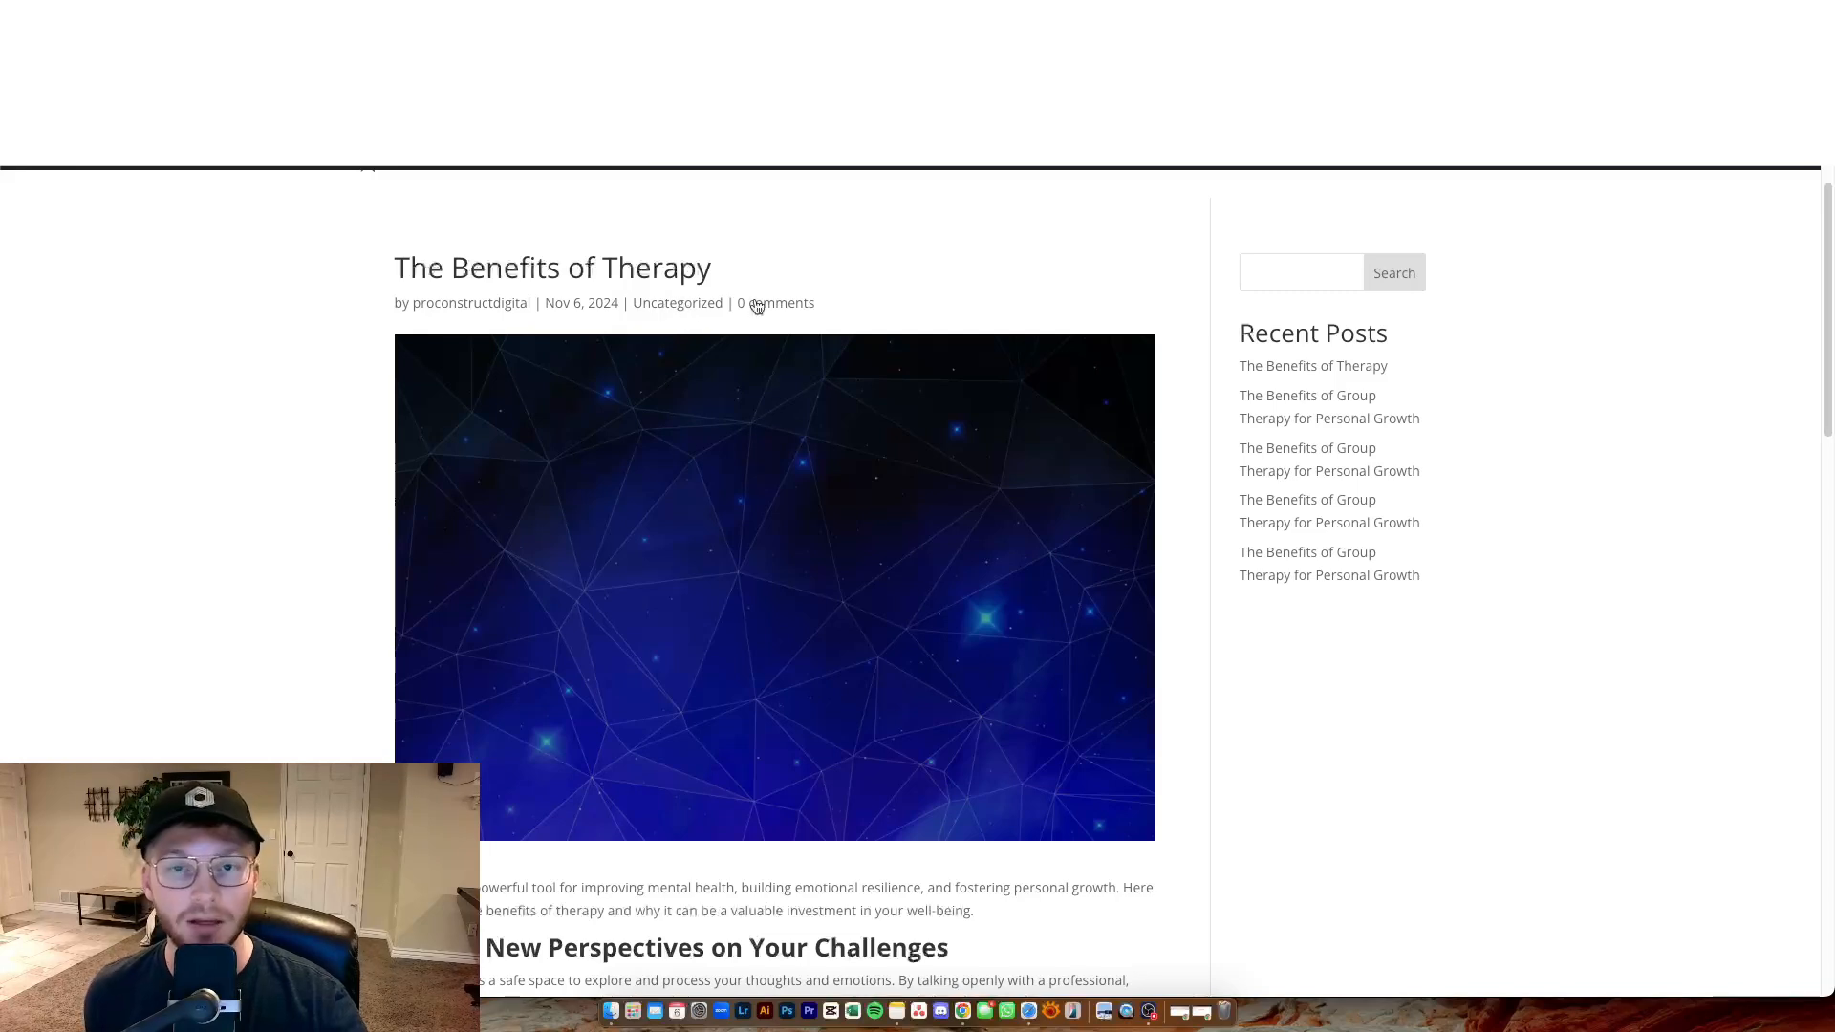
scroll(810, 369, down, 8)
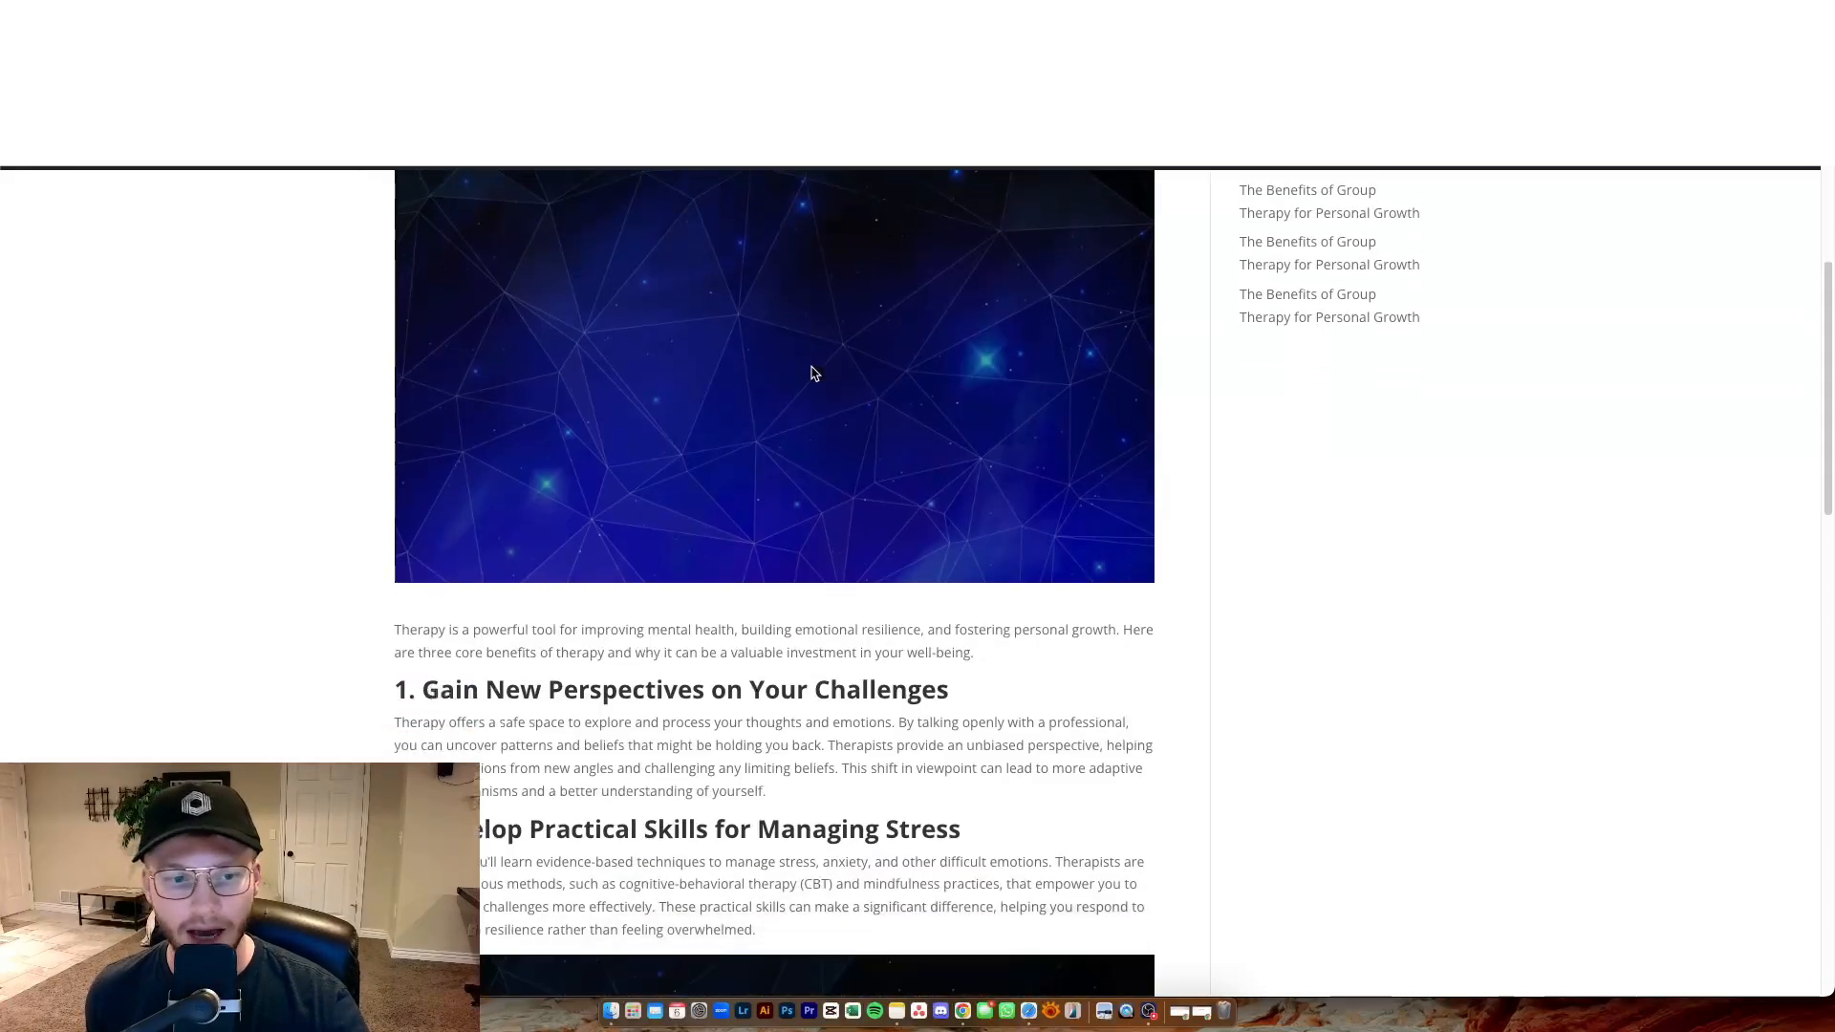
Examine the live post's headings, body paragraphs and images from the title down to the comment form.
scroll(822, 379, down, 3)
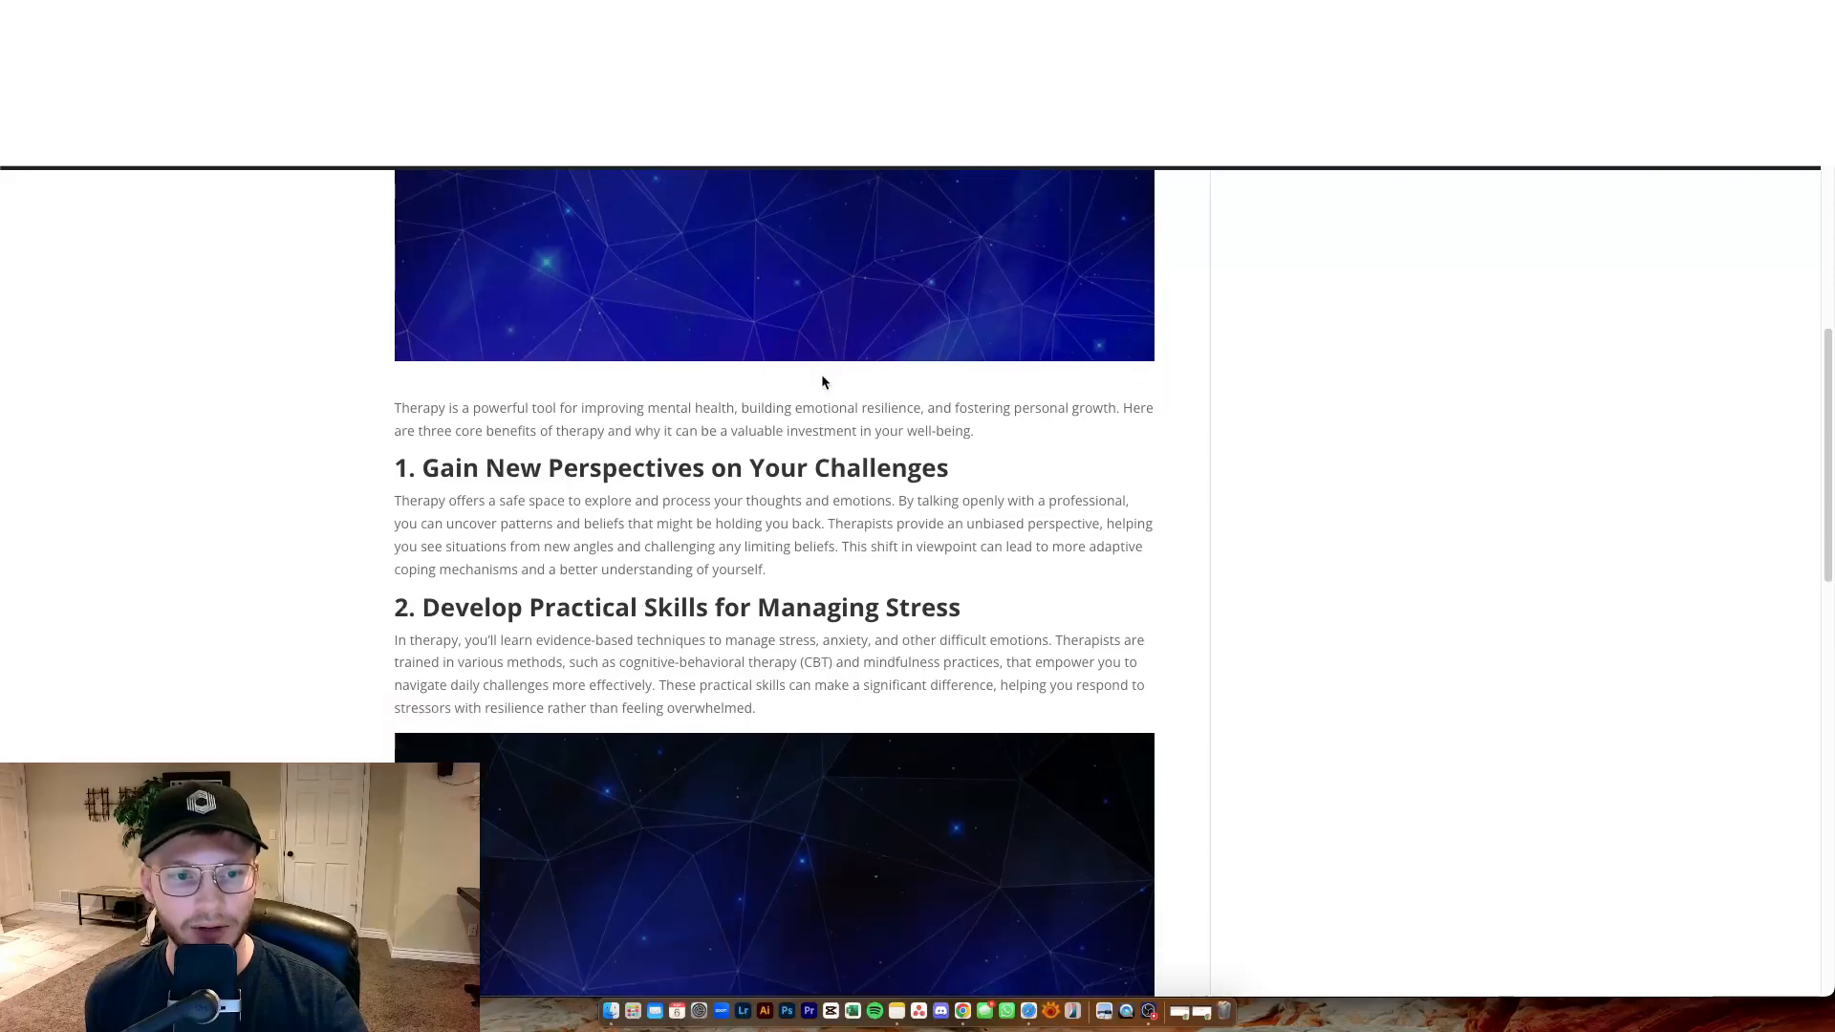
scroll(829, 384, down, 1)
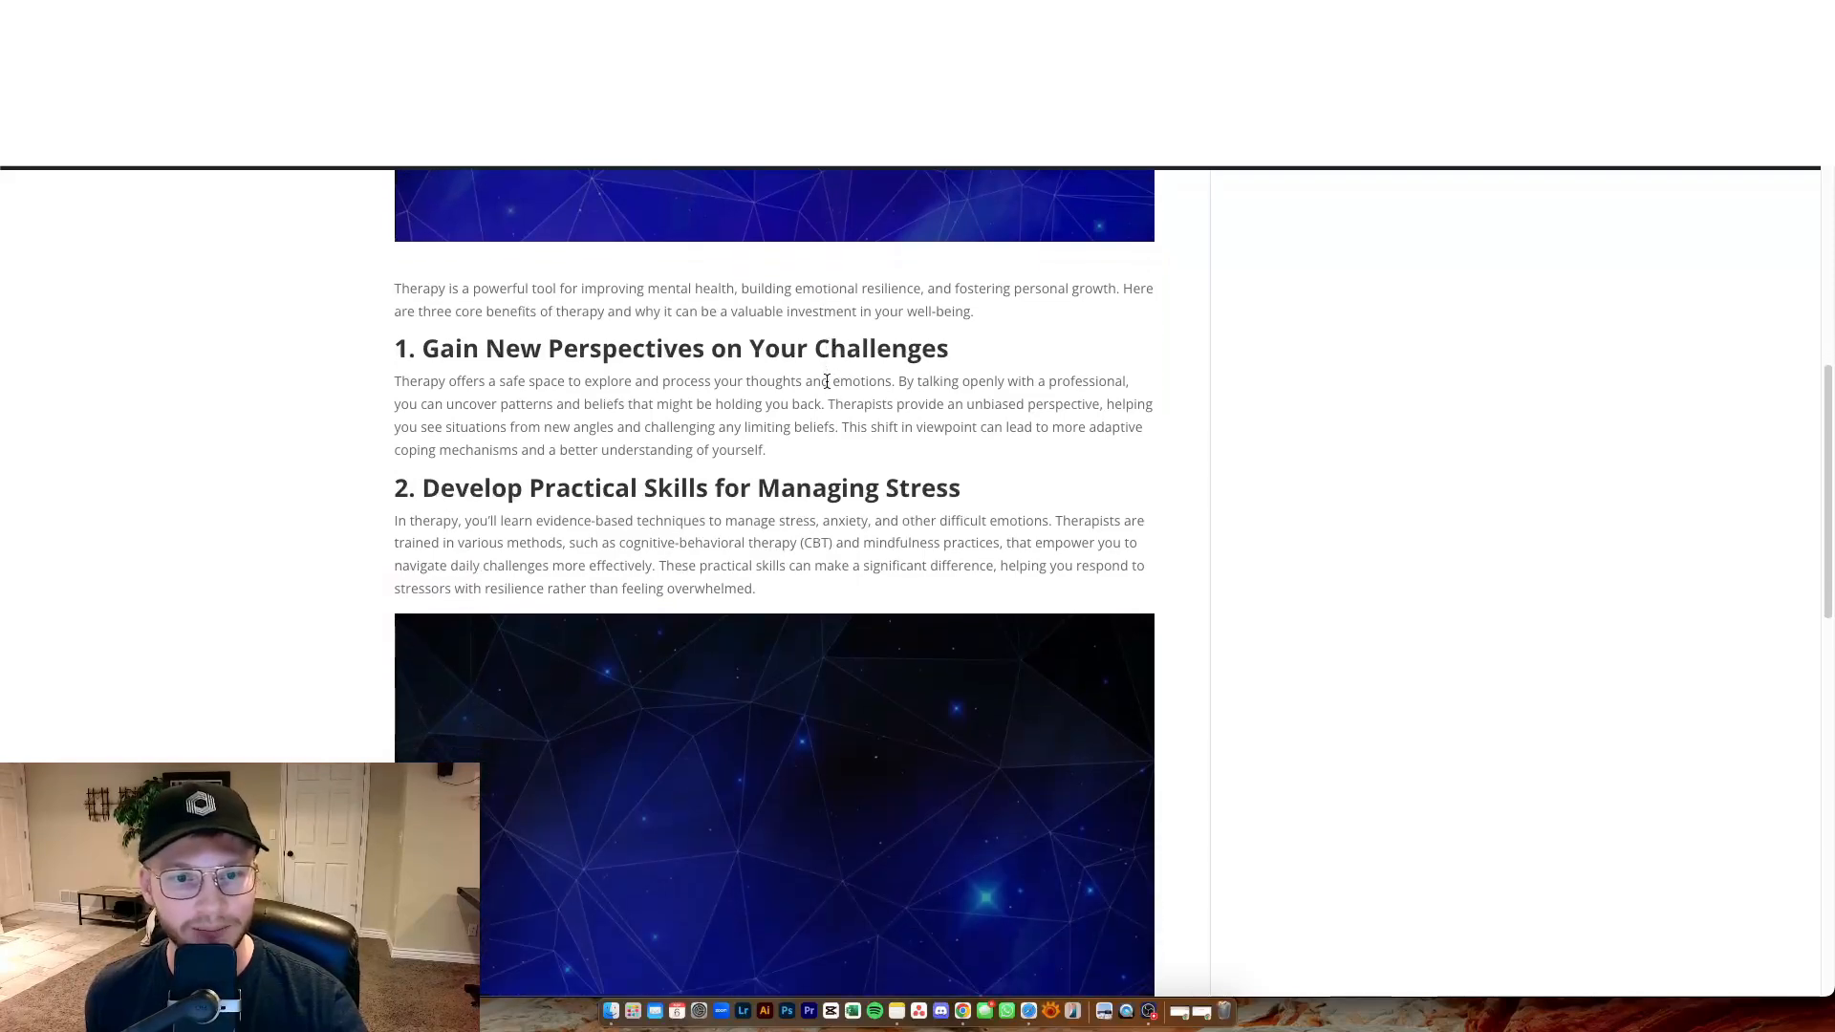
drag(863, 350, 645, 350)
drag(922, 486, 766, 475)
scroll(766, 475, up, 13)
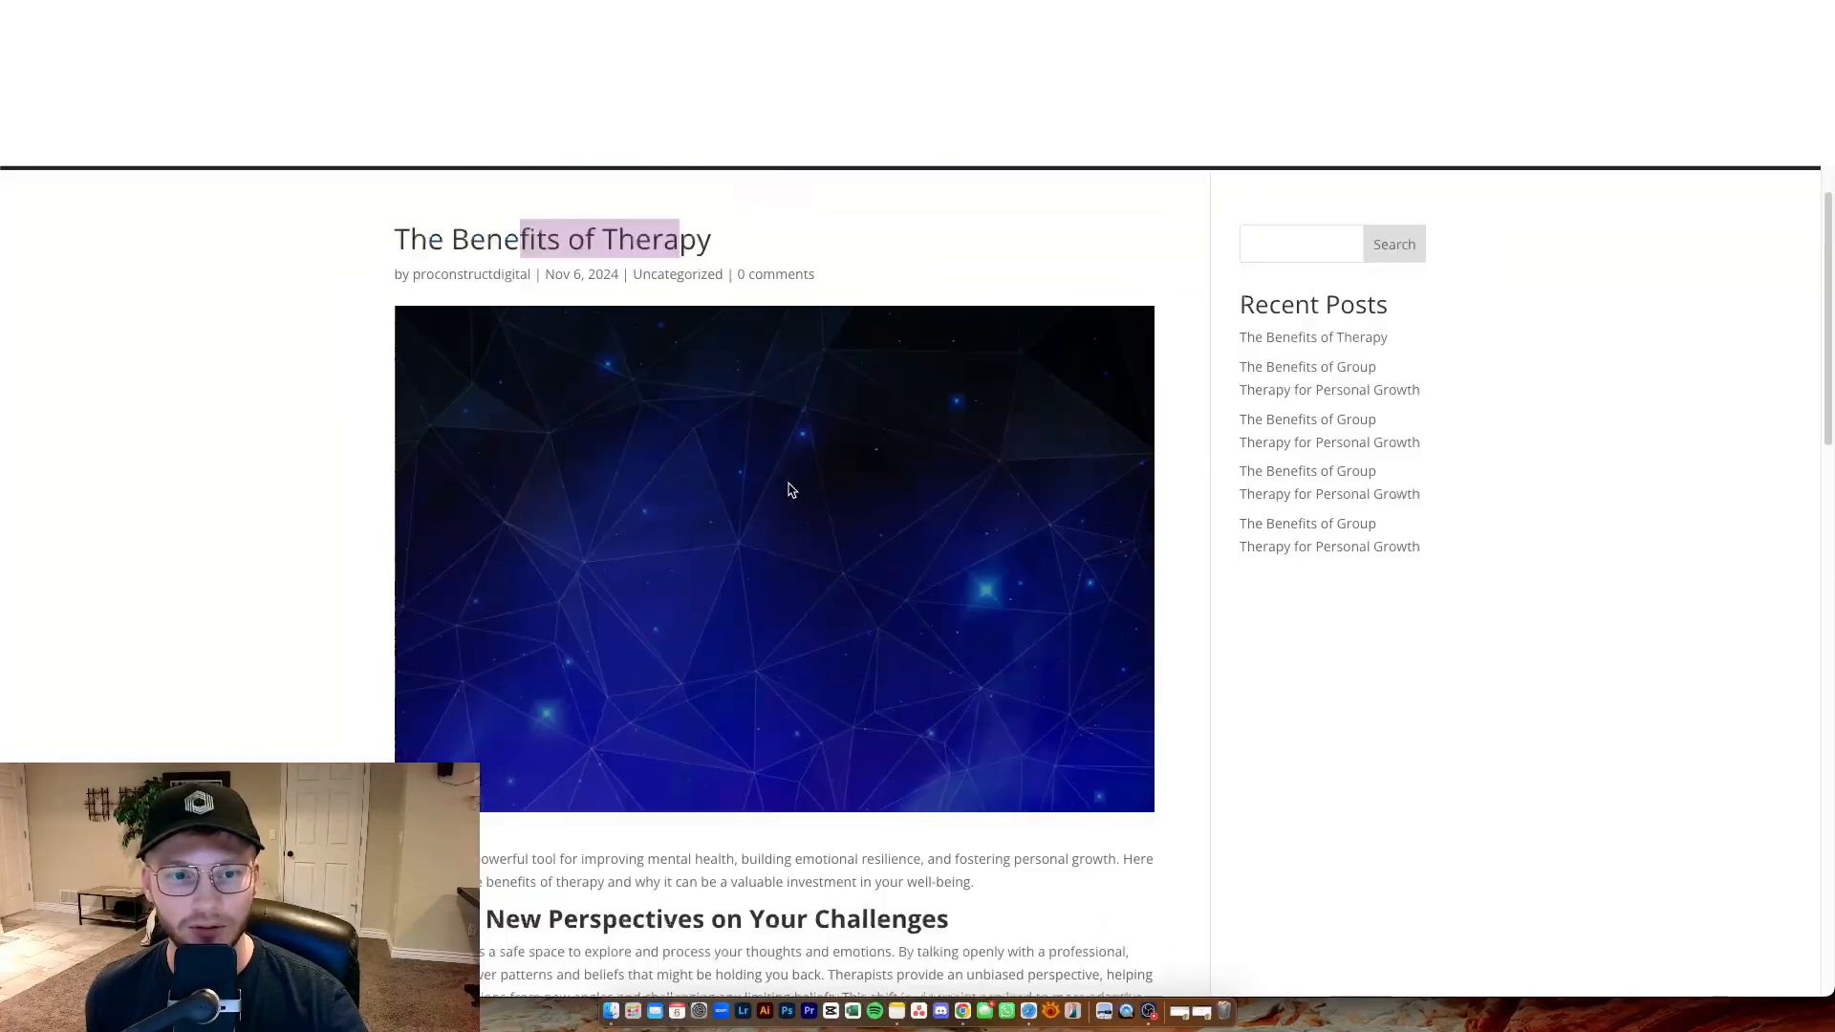
scroll(791, 487, down, 11)
scroll(860, 495, down, 8)
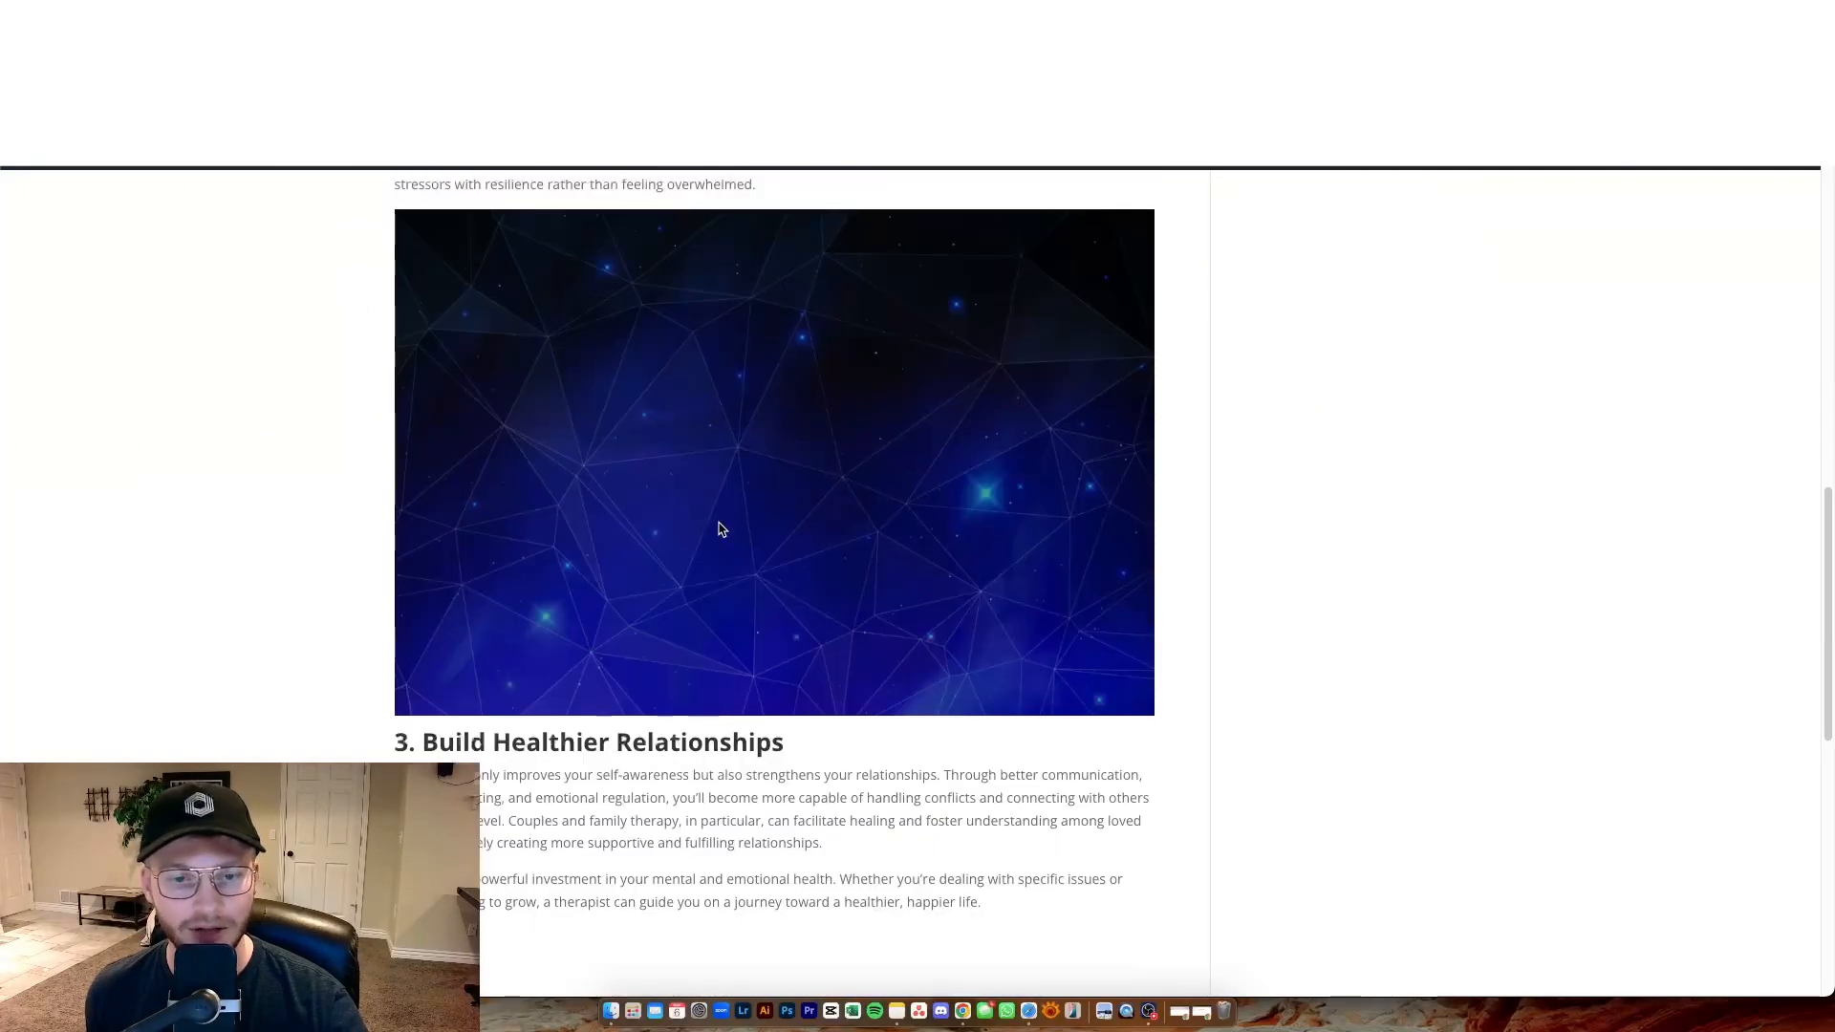
scroll(849, 556, down, 5)
scroll(854, 547, down, 2)
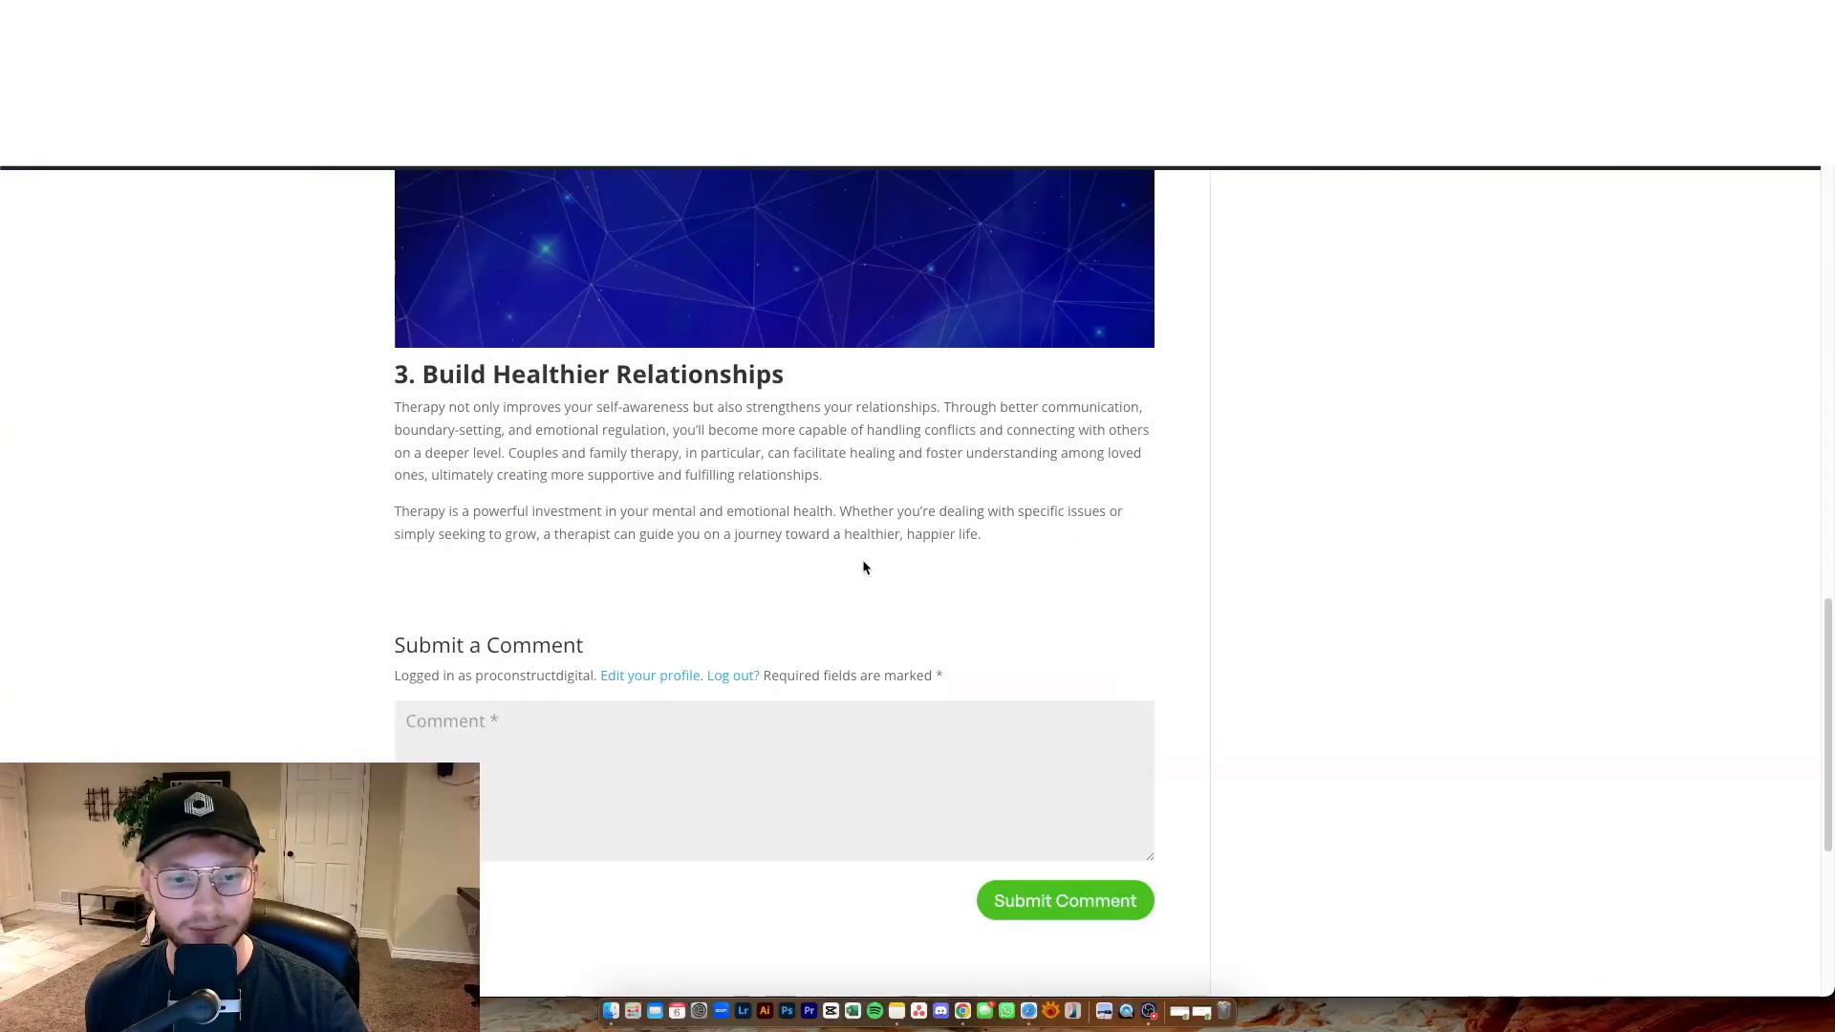
scroll(865, 562, up, 15)
scroll(869, 564, up, 2)
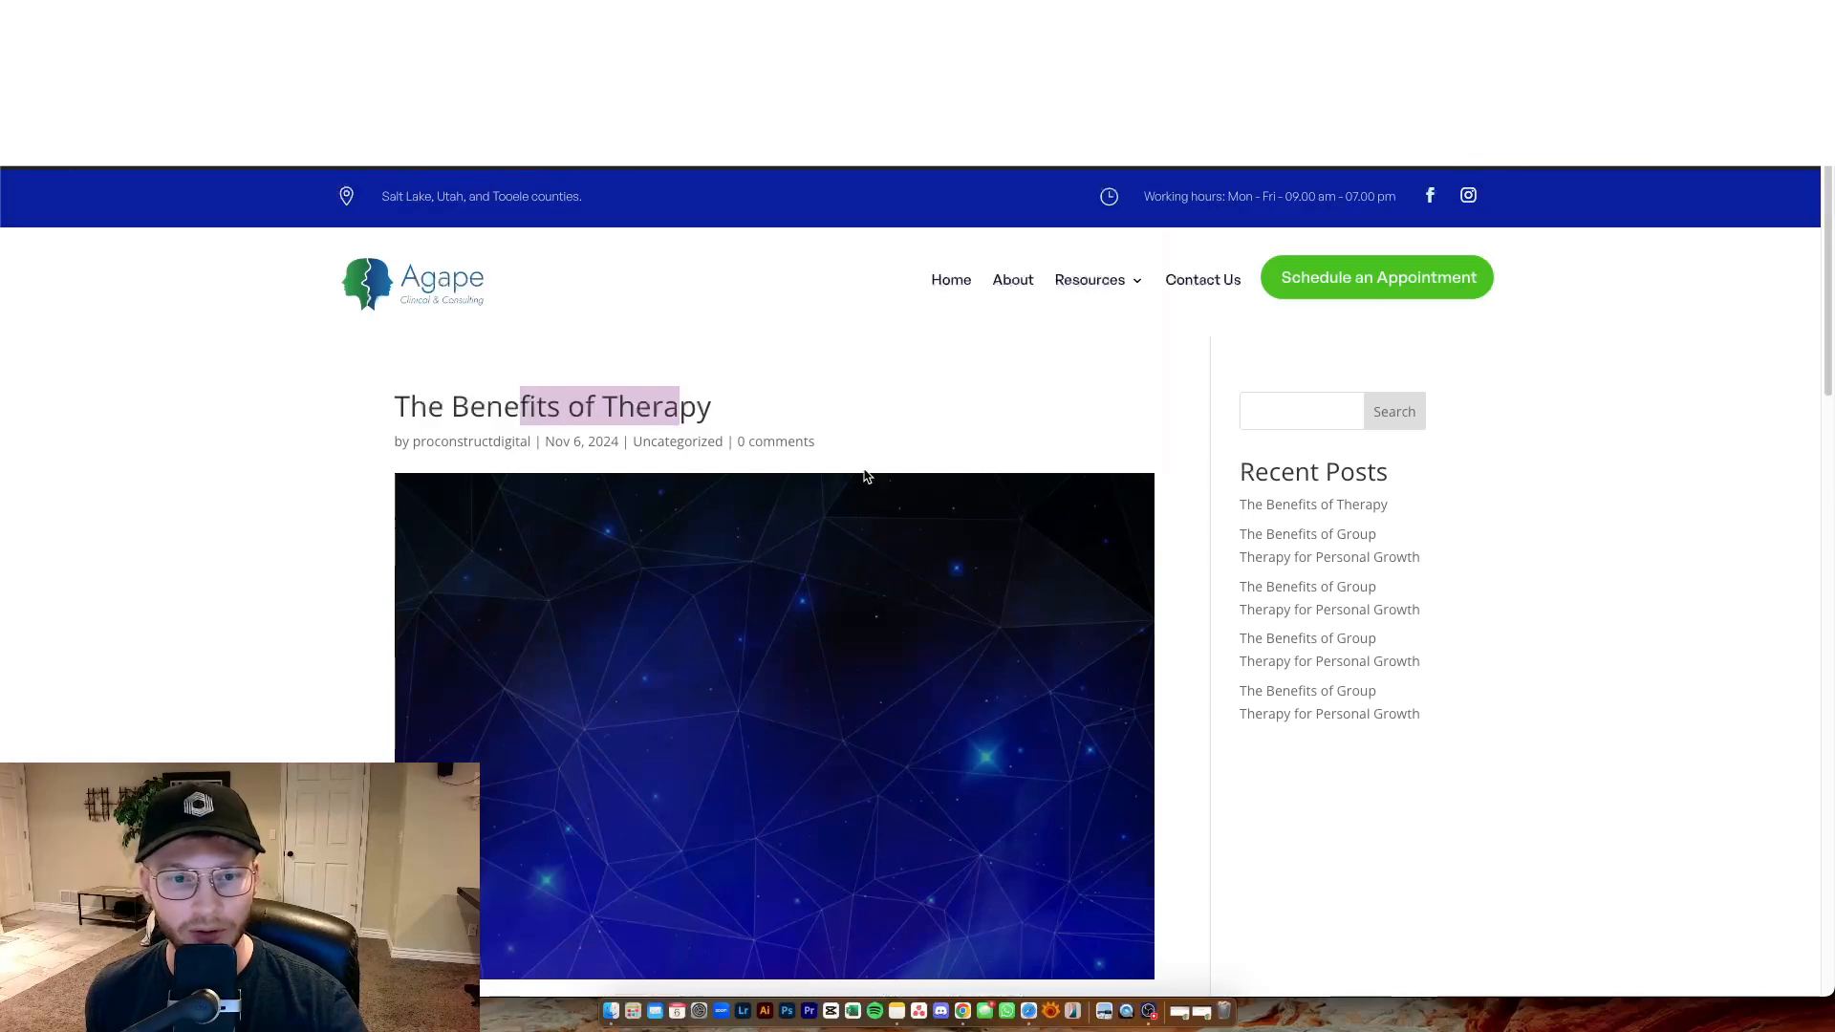
click(870, 408)
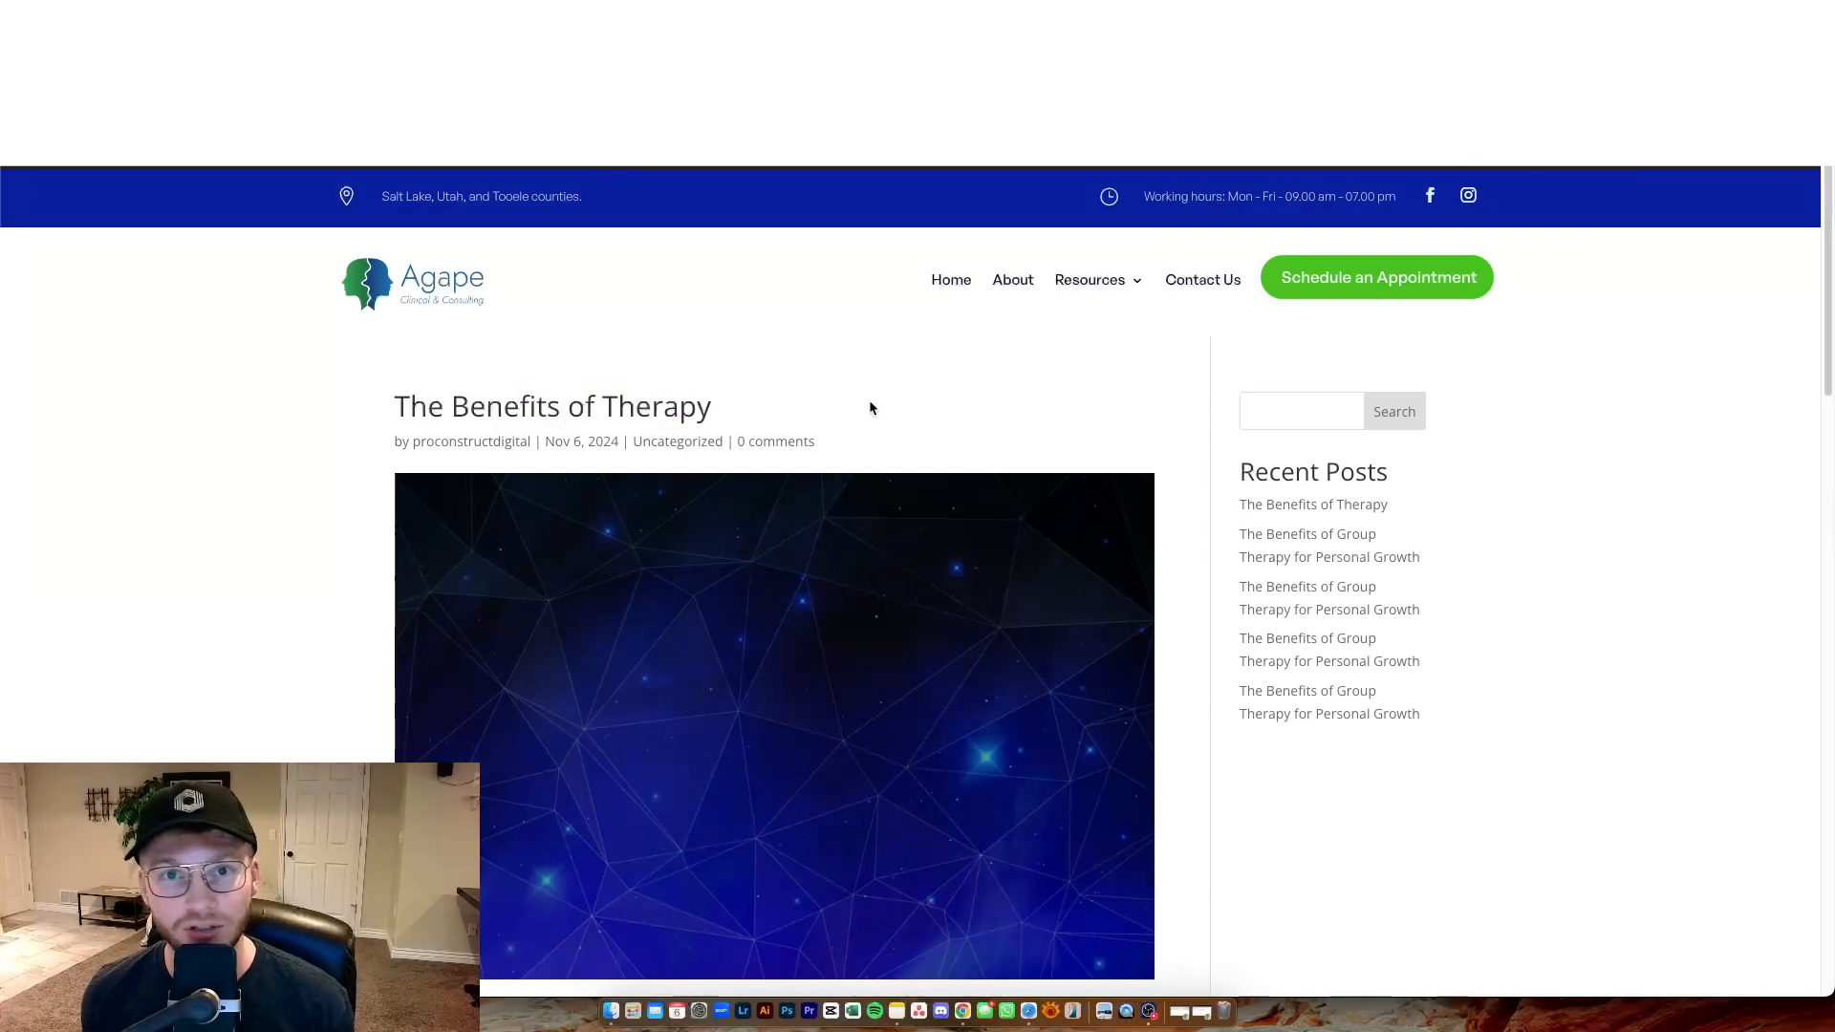